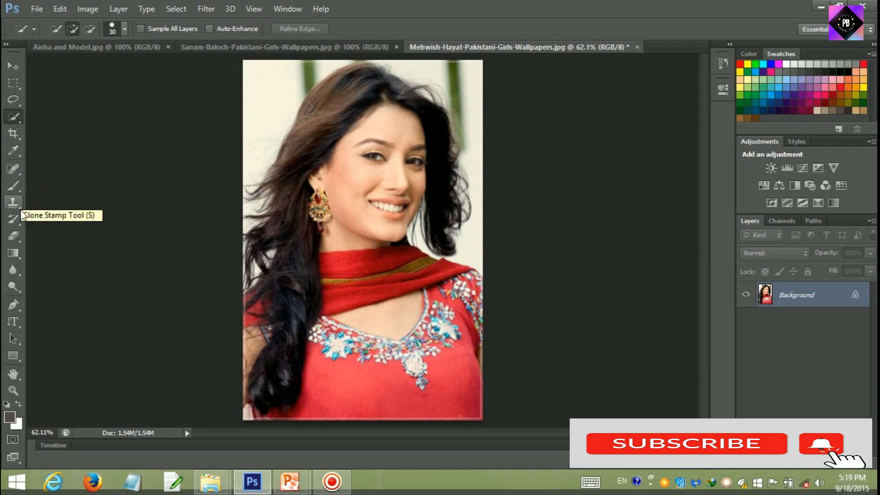
pyautogui.click(19, 165)
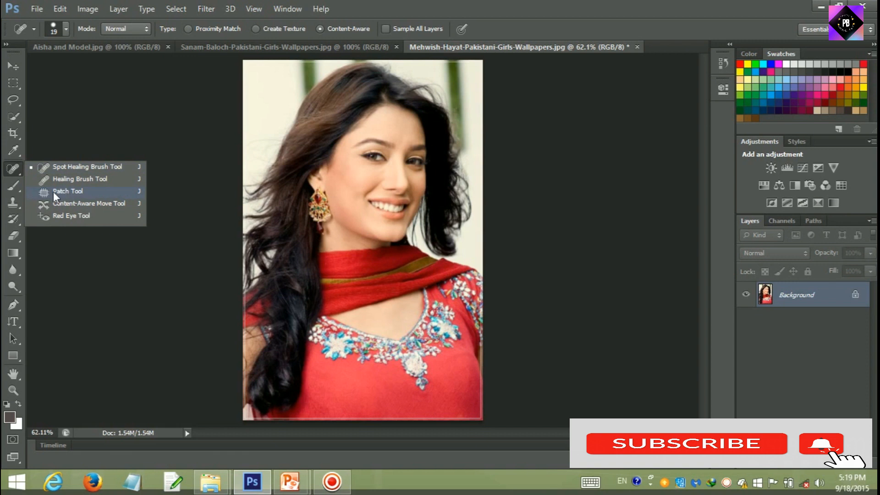
pyautogui.click(17, 134)
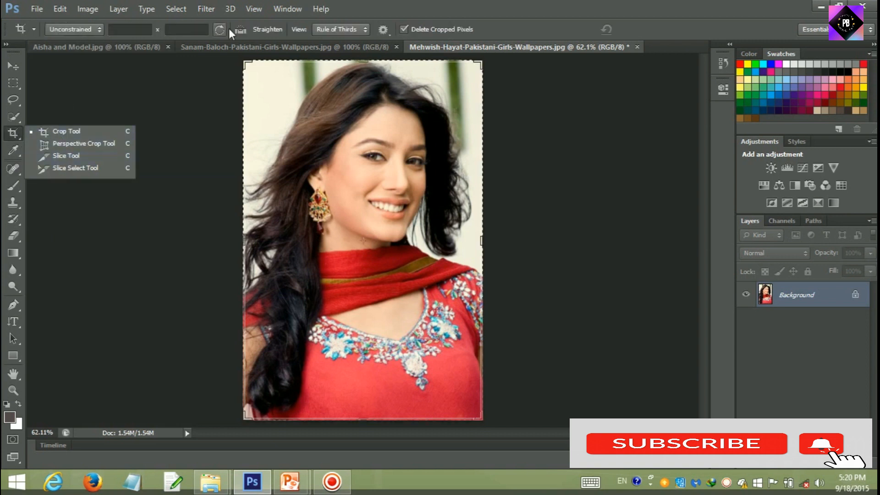
pyautogui.click(98, 144)
pyautogui.click(16, 133)
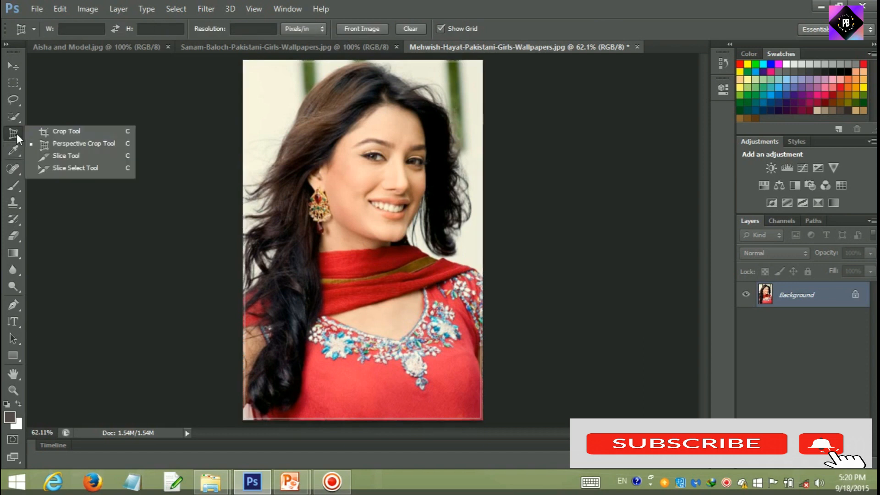
pyautogui.click(47, 134)
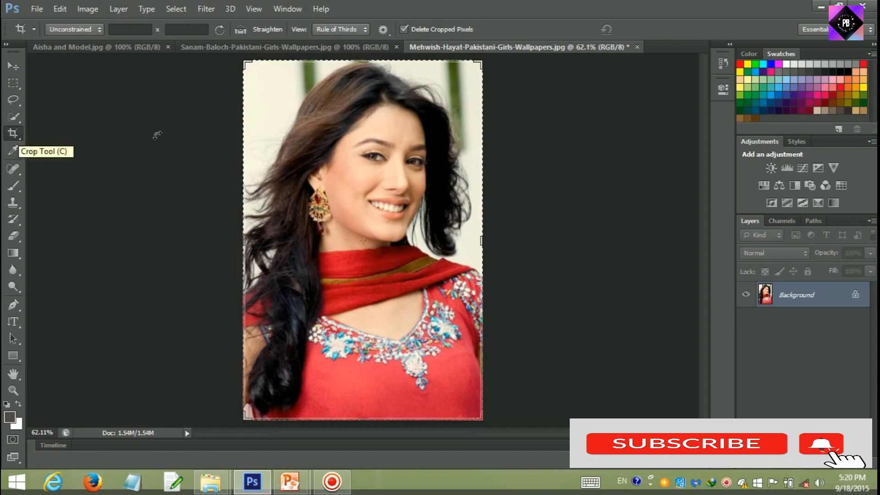
pyautogui.click(12, 84)
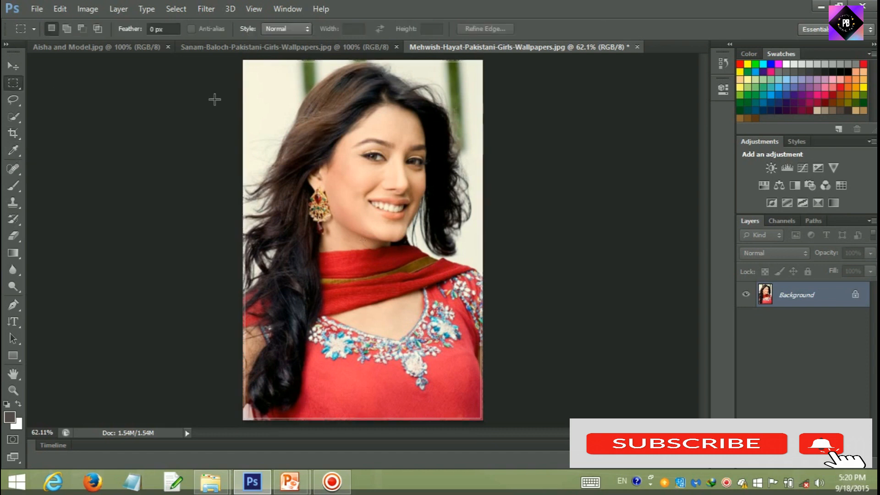
# - Crop the portrait in the red dress with the Crop tool to just the head and scarf top, trimming both sides, and apply it
pyautogui.click(13, 137)
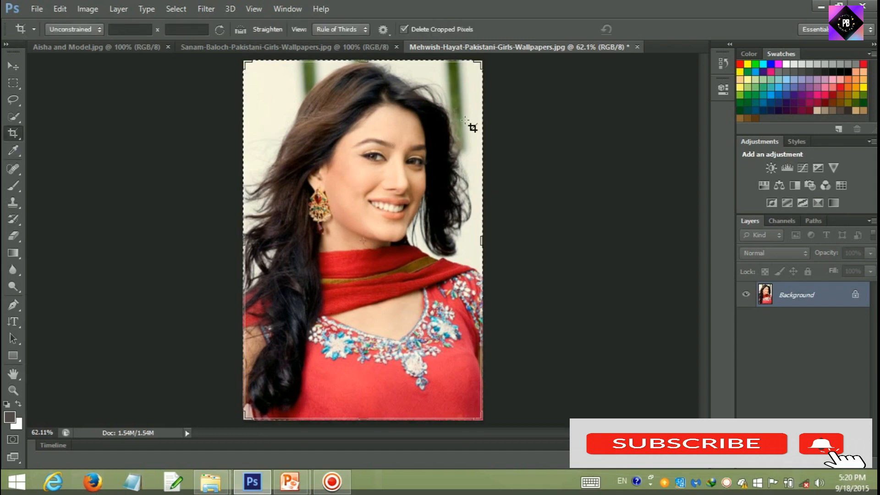
pyautogui.moveTo(478, 65)
pyautogui.mouseDown()
pyautogui.moveTo(477, 93)
pyautogui.moveTo(486, 91)
pyautogui.moveTo(472, 96)
pyautogui.moveTo(481, 59)
pyautogui.moveTo(477, 67)
pyautogui.mouseUp()
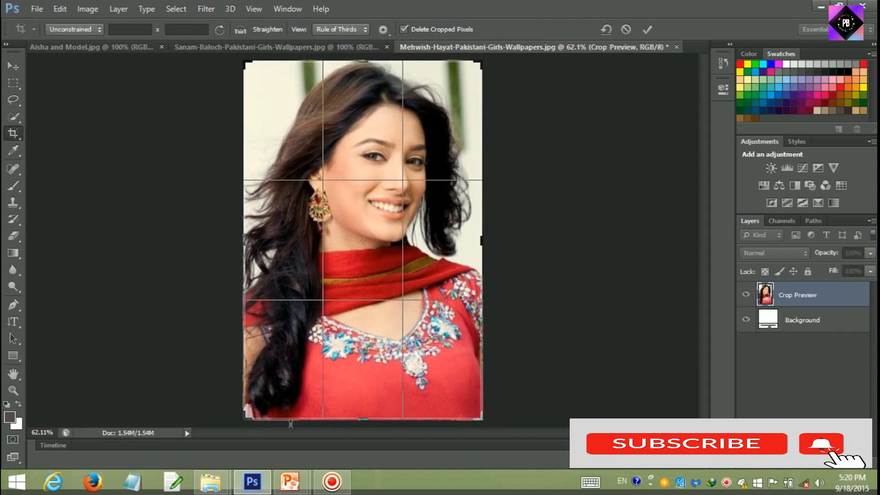
pyautogui.moveTo(479, 421); pyautogui.dragTo(481, 345)
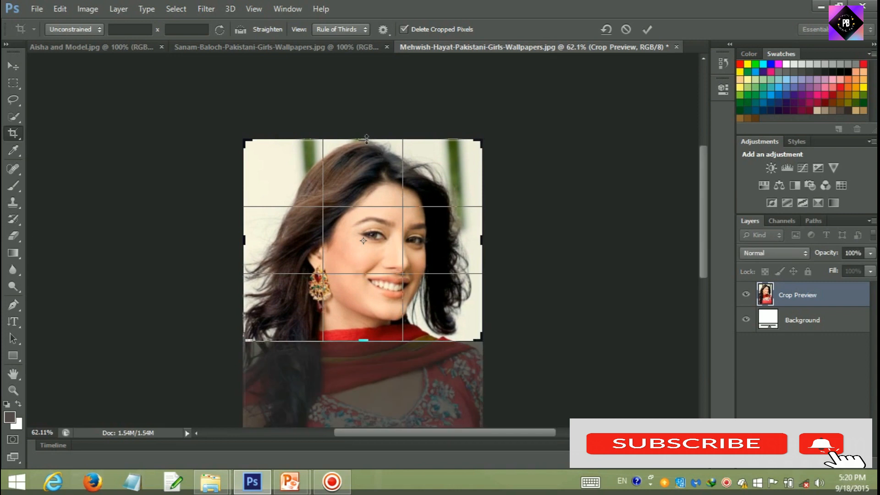
pyautogui.moveTo(243, 240); pyautogui.dragTo(261, 240)
pyautogui.moveTo(462, 244); pyautogui.dragTo(451, 247)
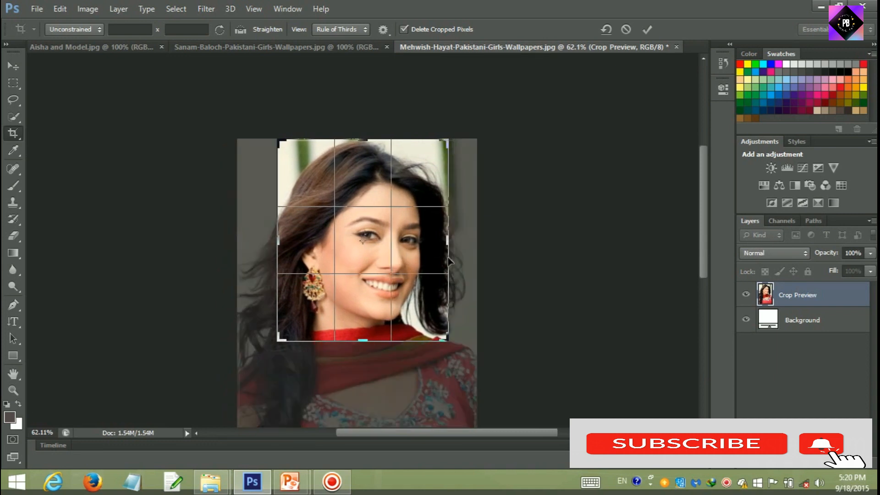
pyautogui.press('Return')
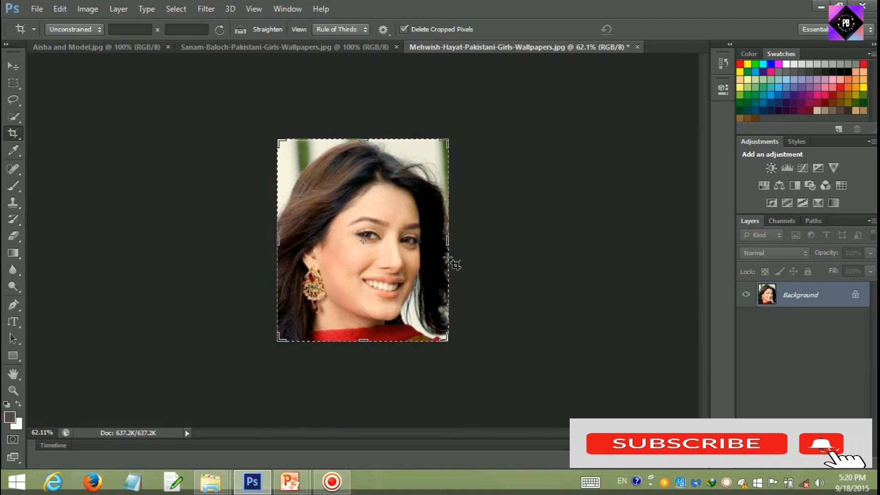
# - Undo the head-and-scarf crop of the red-dress portrait
pyautogui.moveTo(452, 344)
pyautogui.mouseDown()
pyautogui.moveTo(432, 303)
pyautogui.moveTo(436, 277)
pyautogui.moveTo(449, 348)
pyautogui.mouseUp()
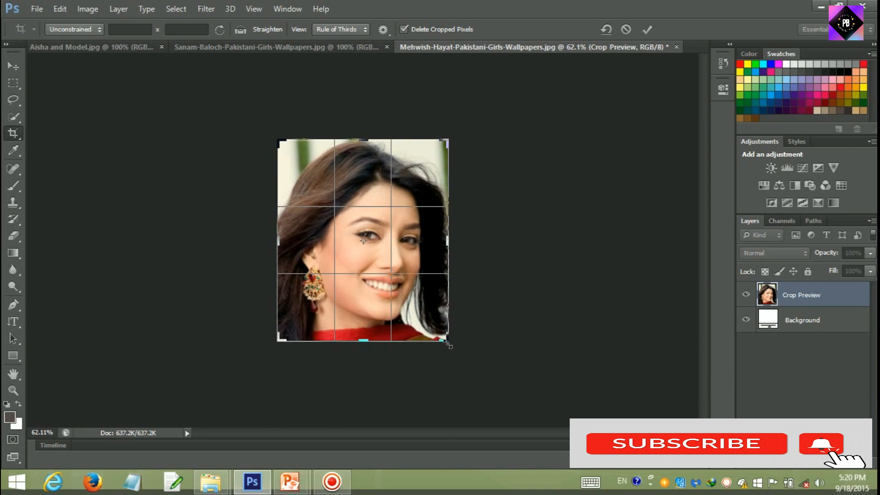
pyautogui.press('Return')
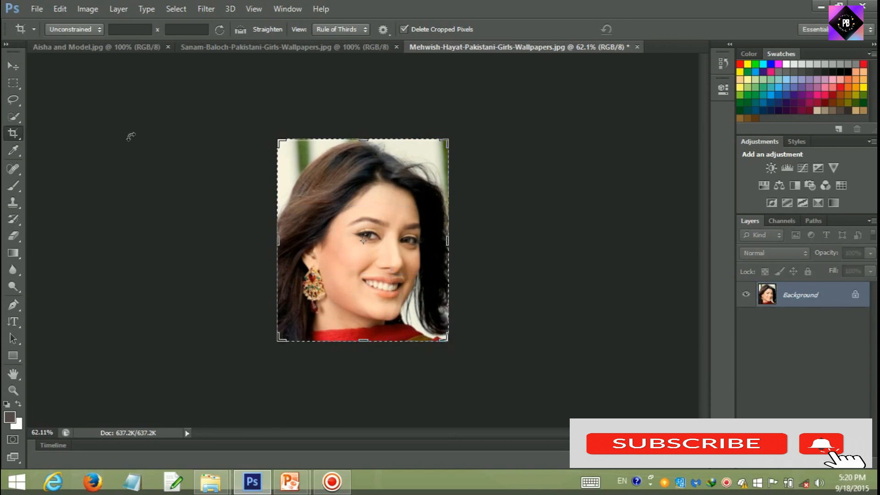
pyautogui.hotkey('ctrl', 'z')
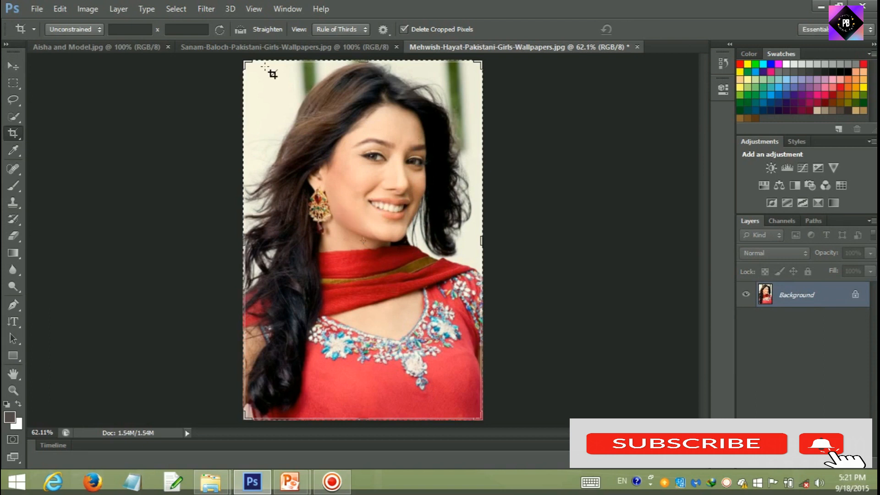
# - Switch to the Sanam-Baloch image and crop it closely around the woman, removing the empty wall on both sides and the upper strip
pyautogui.click(261, 47)
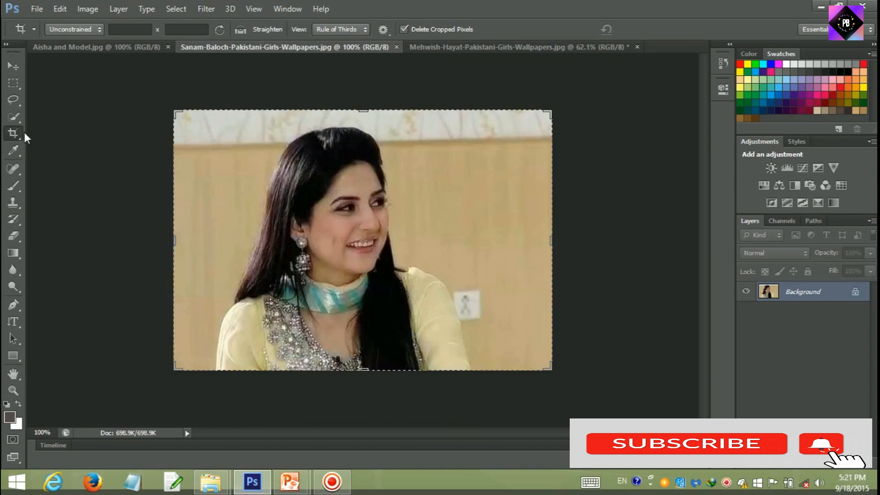
pyautogui.moveTo(175, 235); pyautogui.dragTo(196, 247)
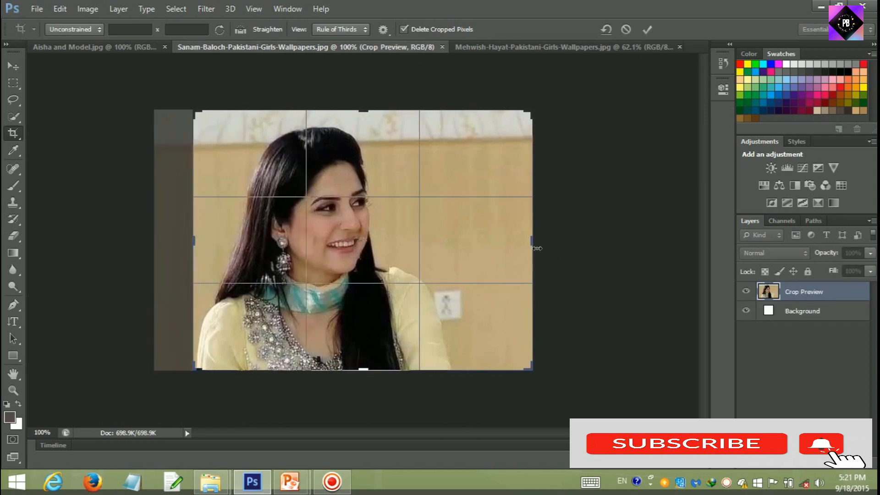
pyautogui.moveTo(536, 245); pyautogui.dragTo(496, 250)
pyautogui.moveTo(365, 112); pyautogui.dragTo(366, 118)
pyautogui.moveTo(495, 247); pyautogui.dragTo(487, 247)
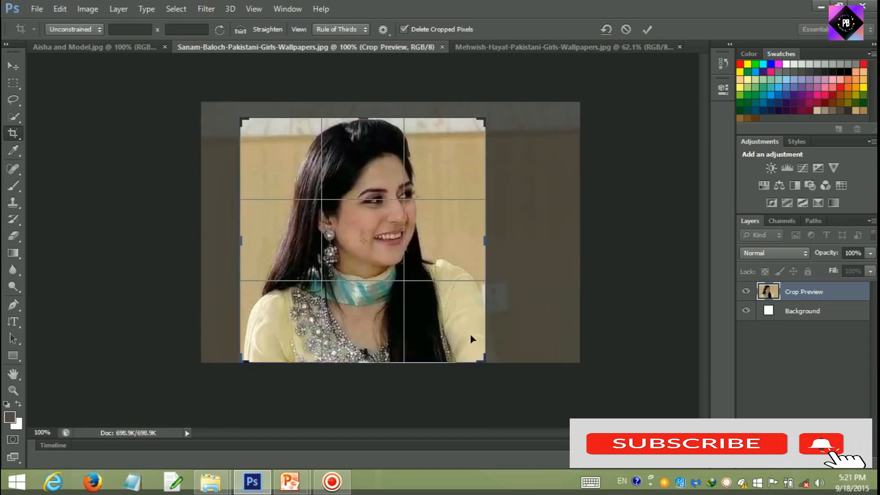
pyautogui.press('Return')
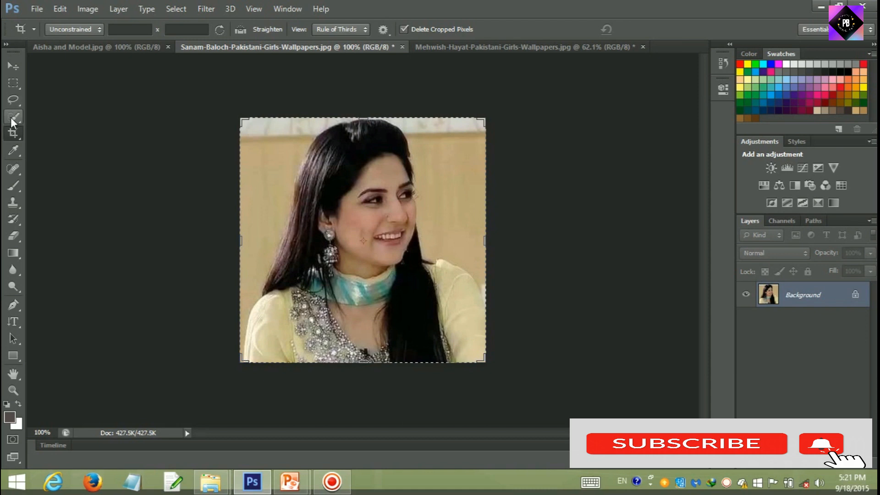
# - Try the 1 x 1 (Square) crop ratio on the cropped image
pyautogui.click(99, 30)
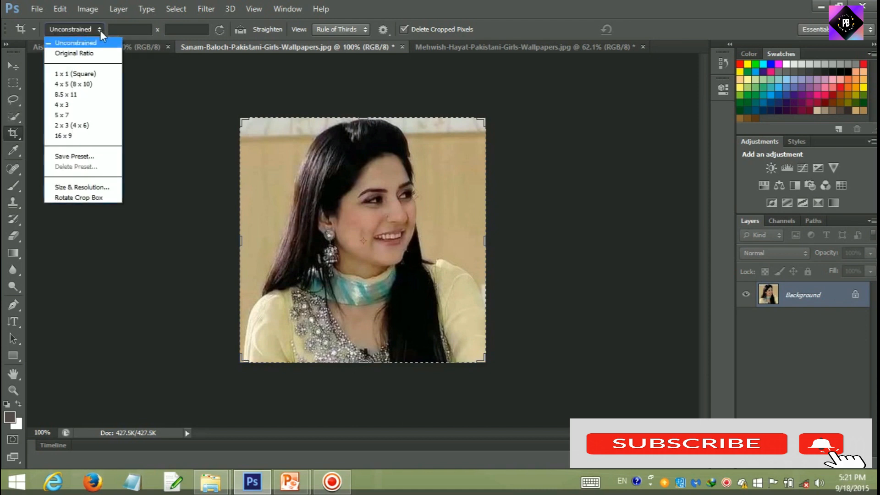
pyautogui.click(94, 74)
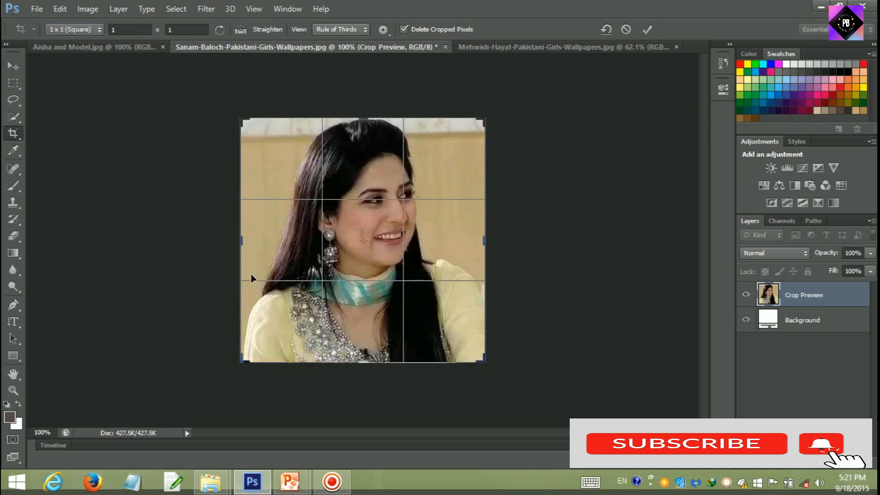
pyautogui.moveTo(242, 243); pyautogui.dragTo(239, 271)
# - Set the crop ratio to Unconstrained and pull in all four edges of the crop box around the woman's face and scarf
pyautogui.click(96, 30)
pyautogui.click(85, 40)
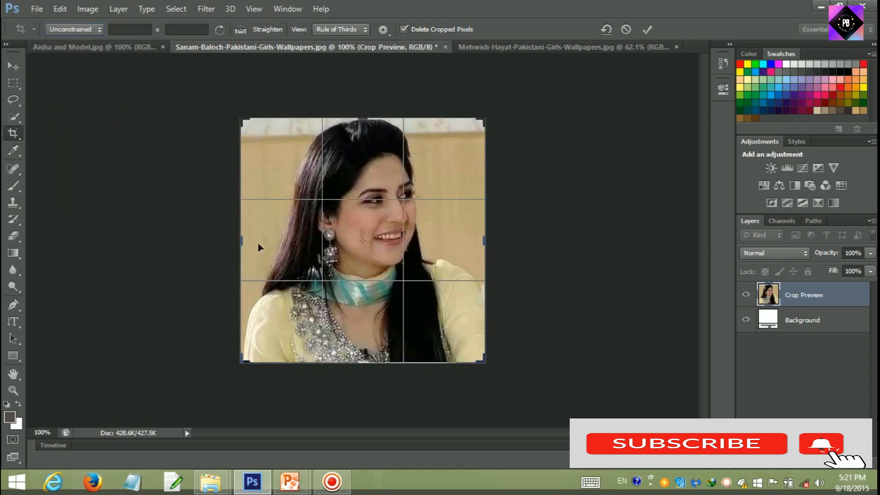
pyautogui.moveTo(242, 240); pyautogui.dragTo(275, 245)
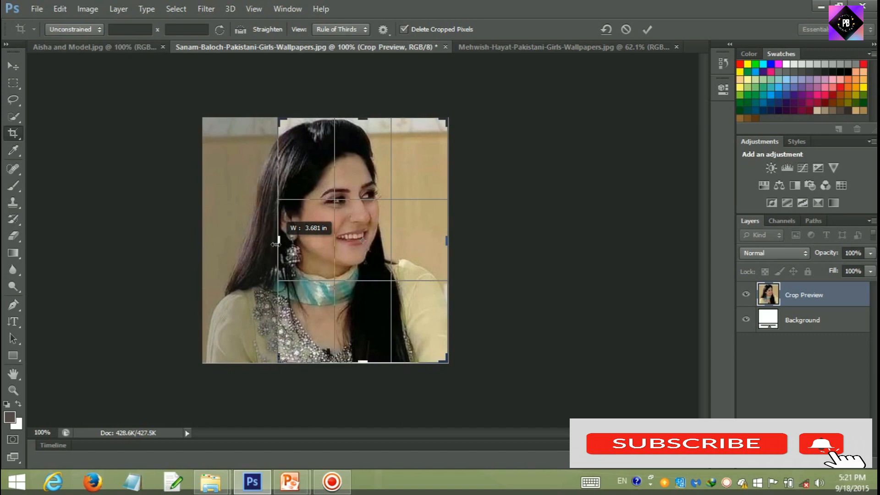
pyautogui.moveTo(447, 247); pyautogui.dragTo(432, 249)
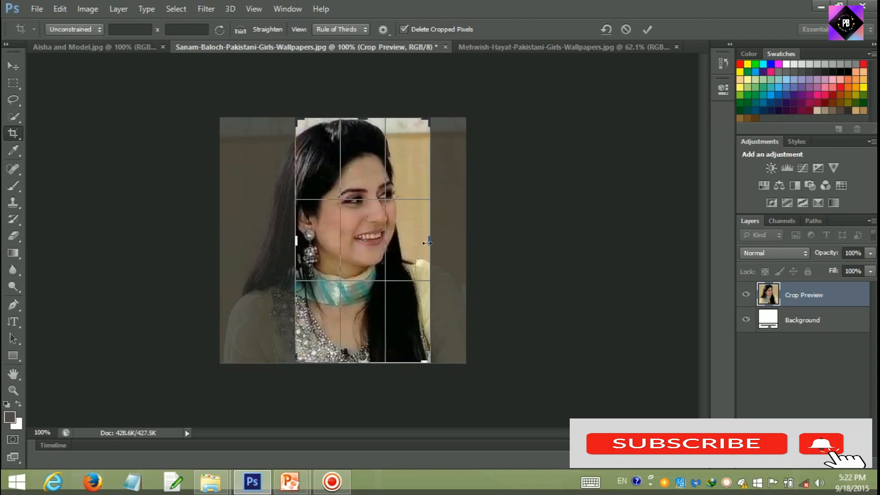
pyautogui.moveTo(427, 243); pyautogui.dragTo(420, 246)
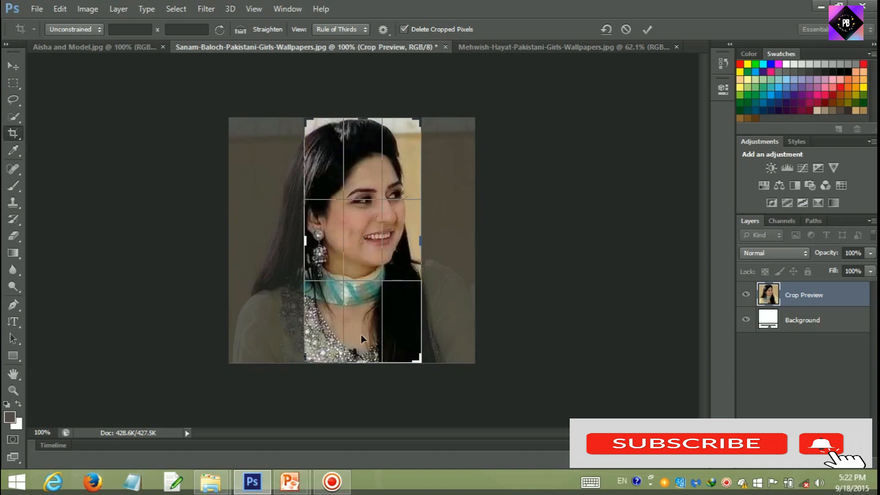
pyautogui.moveTo(360, 362); pyautogui.dragTo(361, 335)
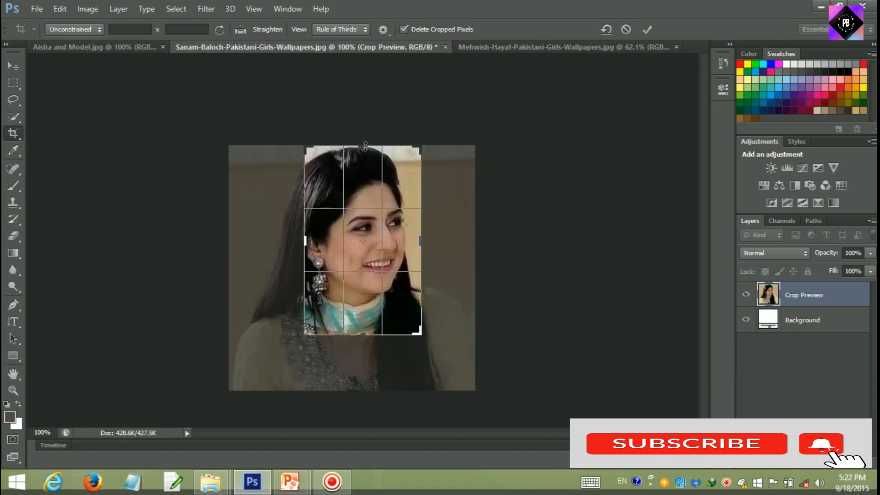
pyautogui.moveTo(366, 147); pyautogui.dragTo(365, 163)
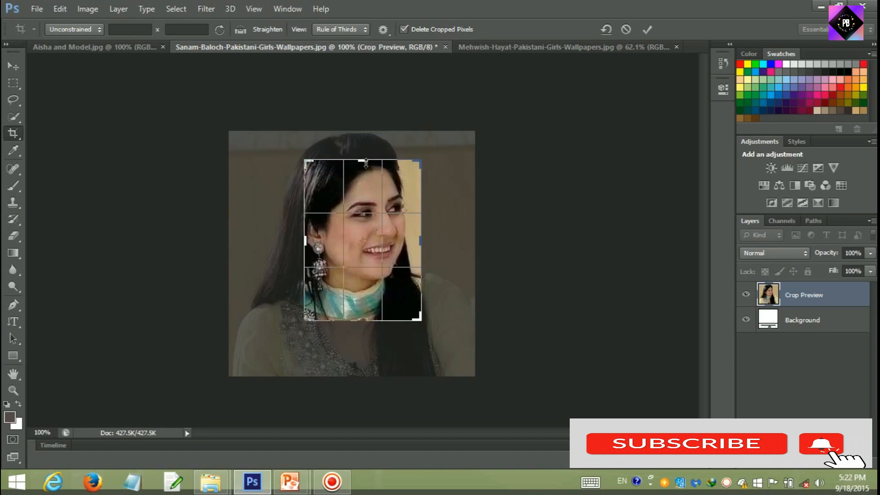
# - Apply the 1 x 1 (Square) ratio to the crop box and resize it to frame the face and scarf
pyautogui.click(98, 29)
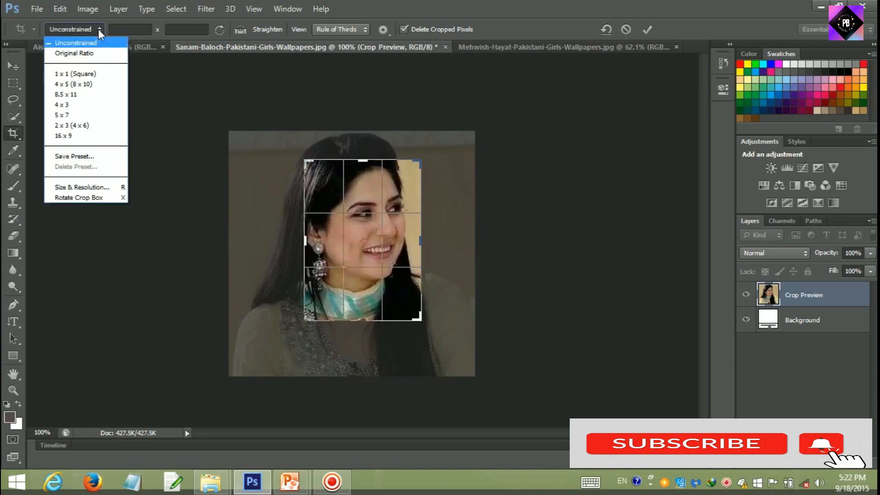
pyautogui.click(91, 74)
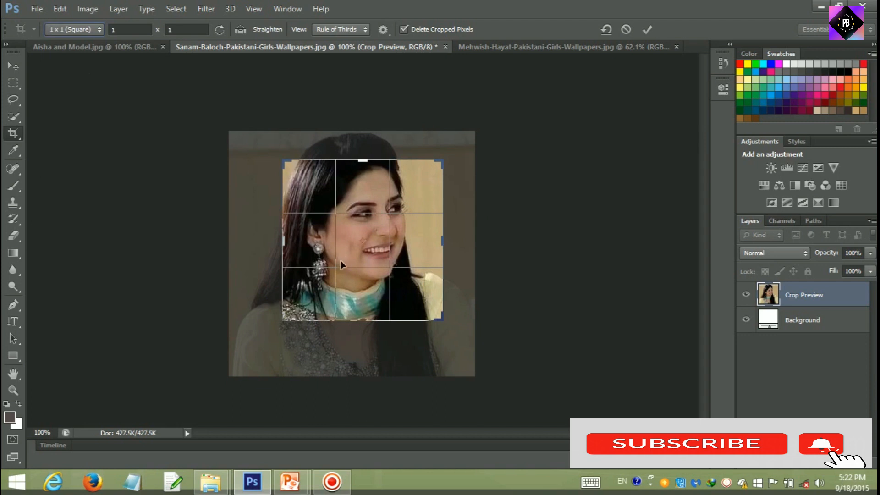
pyautogui.moveTo(442, 239); pyautogui.dragTo(403, 266)
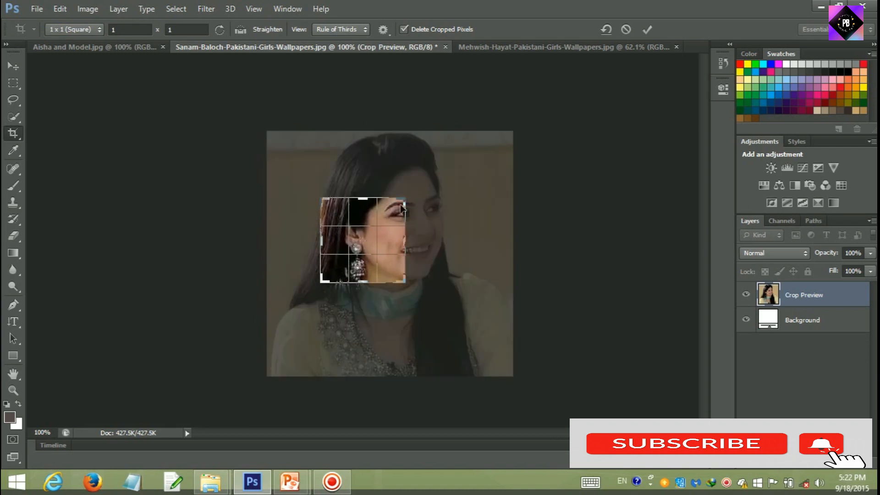
pyautogui.moveTo(405, 199); pyautogui.dragTo(421, 181)
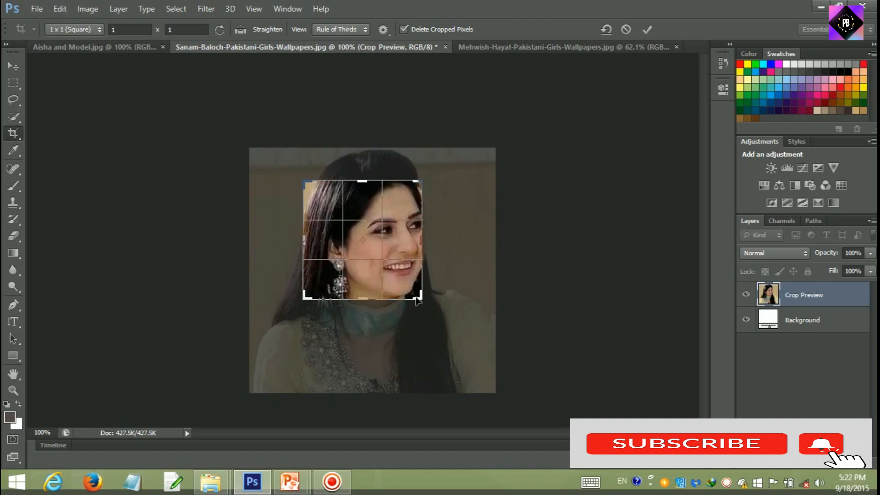
pyautogui.moveTo(419, 297); pyautogui.dragTo(411, 339)
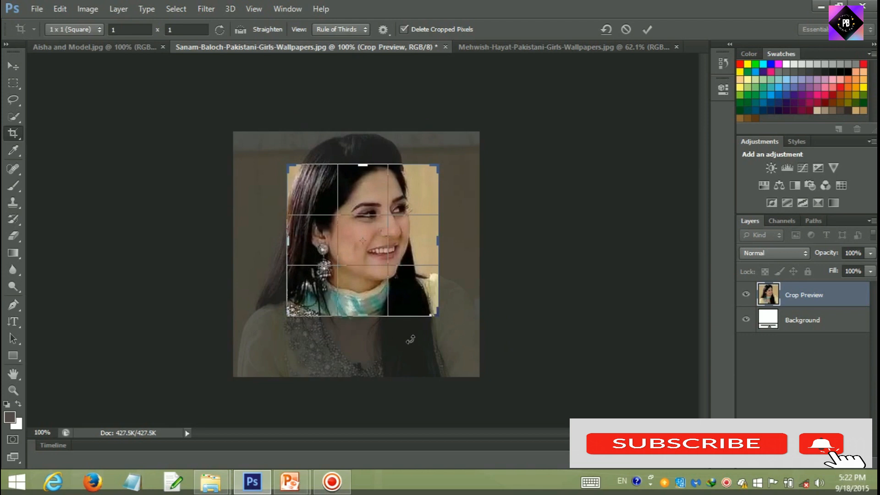
pyautogui.moveTo(438, 318)
pyautogui.mouseDown()
pyautogui.moveTo(431, 327)
pyautogui.moveTo(440, 336)
pyautogui.mouseUp()
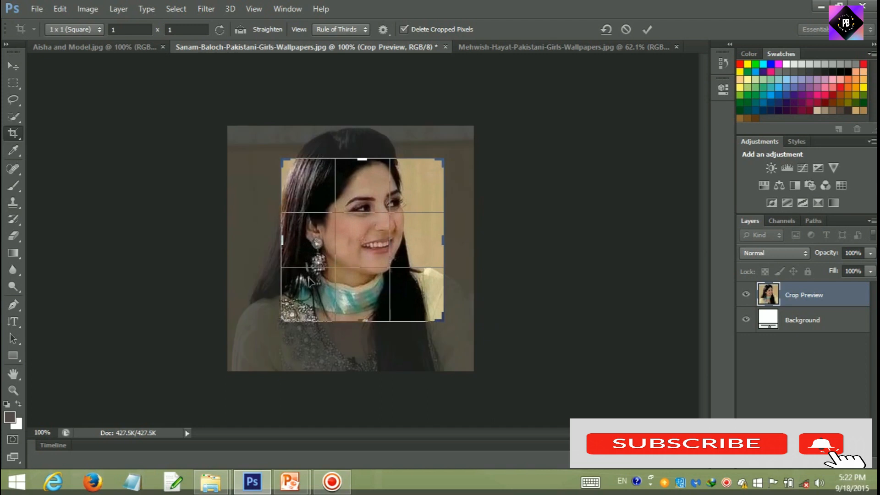
# - Change the crop ratio to 4 x 5 (8 x 10) and shrink the crop box tightly around the face
pyautogui.click(84, 30)
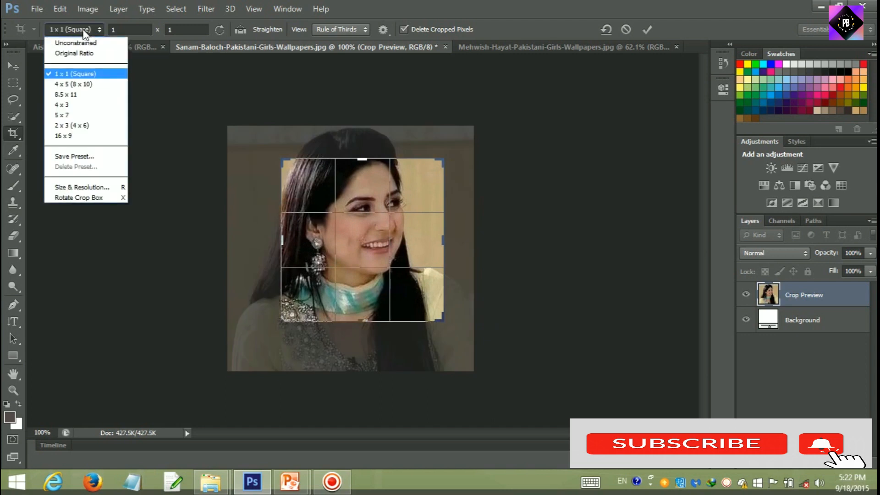
pyautogui.click(85, 91)
pyautogui.moveTo(423, 320)
pyautogui.mouseDown()
pyautogui.moveTo(399, 297)
pyautogui.moveTo(419, 332)
pyautogui.moveTo(401, 296)
pyautogui.moveTo(416, 329)
pyautogui.moveTo(370, 298)
pyautogui.moveTo(425, 317)
pyautogui.mouseUp()
pyautogui.moveTo(404, 244)
pyautogui.mouseDown()
pyautogui.moveTo(363, 242)
pyautogui.moveTo(448, 232)
pyautogui.moveTo(413, 254)
pyautogui.mouseUp()
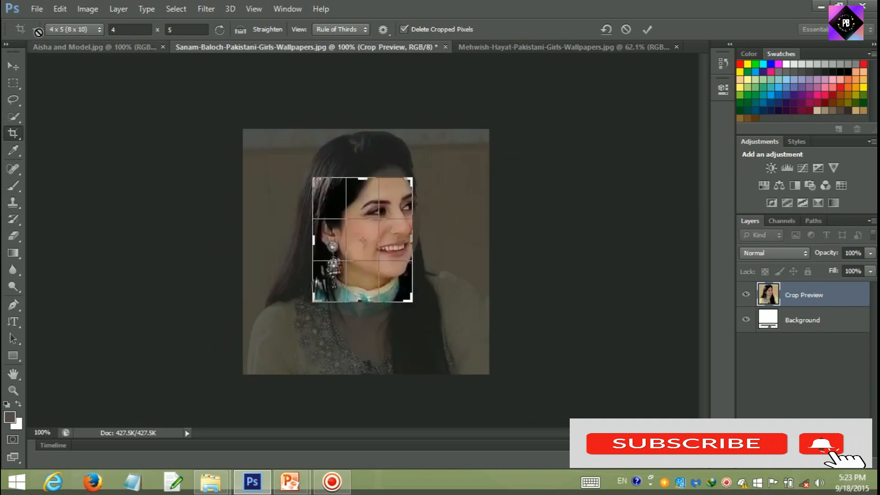
# - Set the crop ratio to Unconstrained, extend the crop box's lower edge below the scarf, and cancel the crop
pyautogui.click(99, 30)
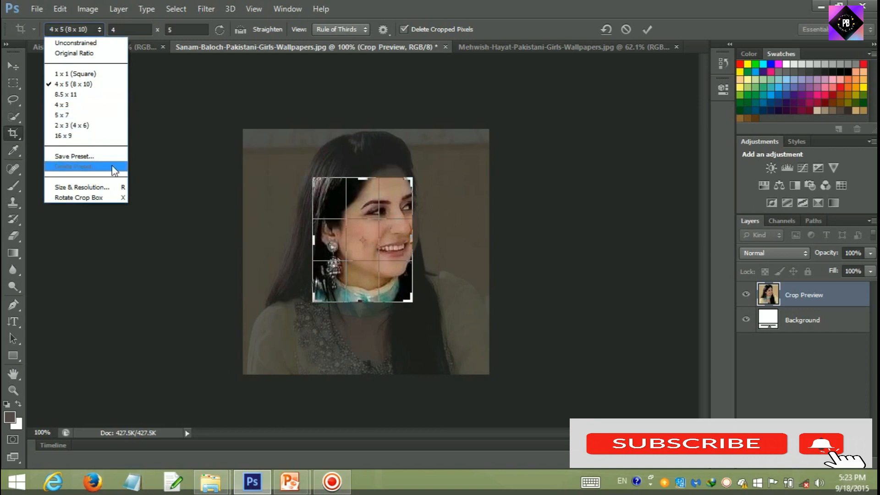
pyautogui.click(72, 44)
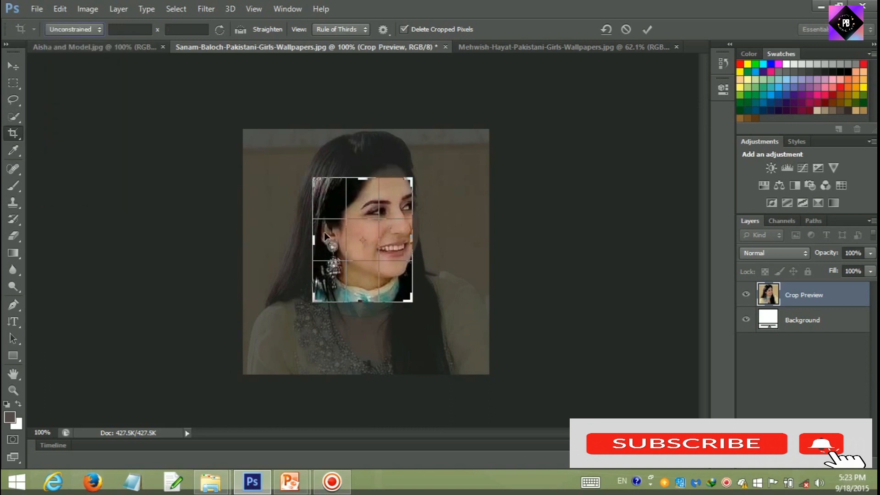
pyautogui.moveTo(368, 302); pyautogui.dragTo(374, 320)
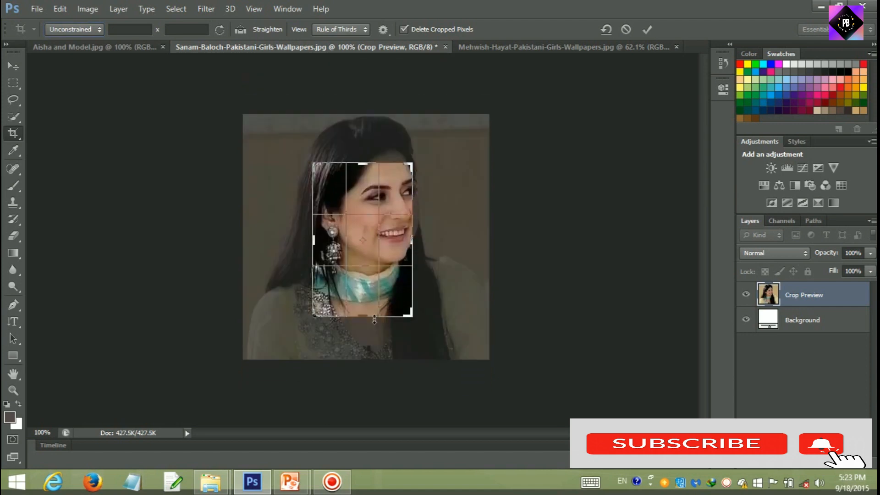
pyautogui.press('Escape')
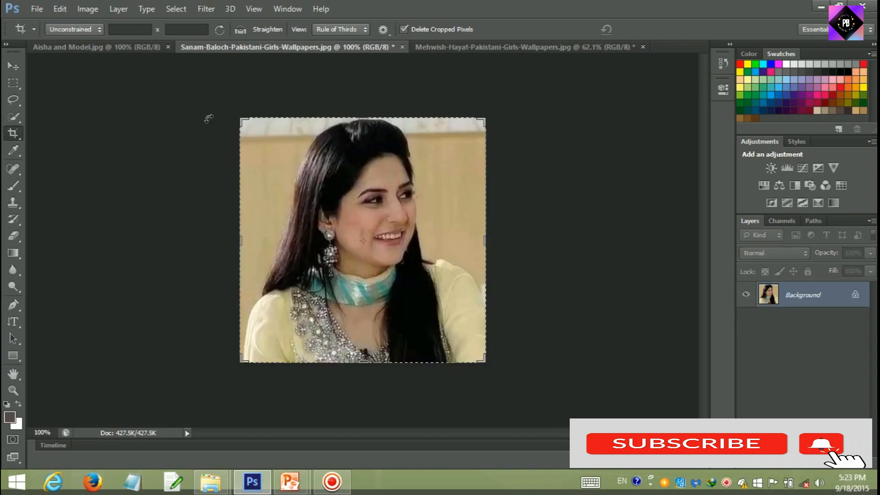
# - Enter a custom crop ratio of 40 x 40 and resize the crop box beyond the photo's edges
pyautogui.click(130, 29)
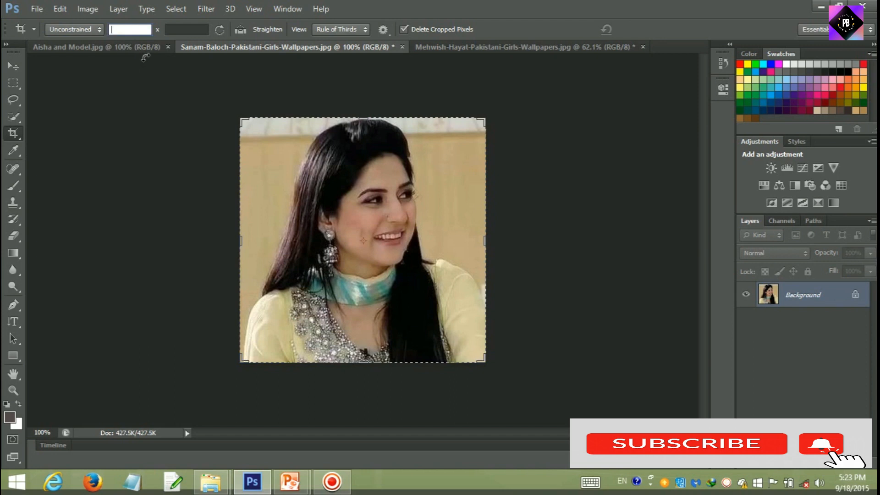
pyautogui.write('40')
pyautogui.click(190, 29)
pyautogui.write('40')
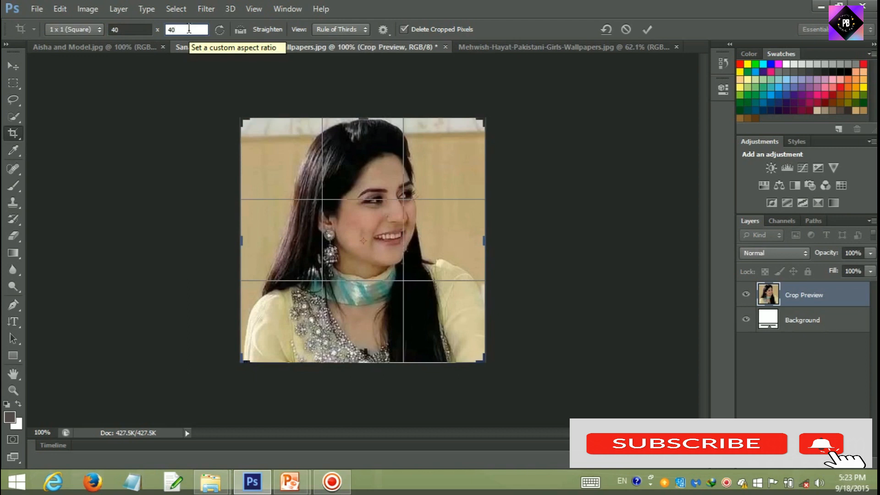
pyautogui.click(482, 364)
pyautogui.moveTo(482, 364); pyautogui.dragTo(439, 384)
pyautogui.moveTo(472, 239); pyautogui.dragTo(624, 293)
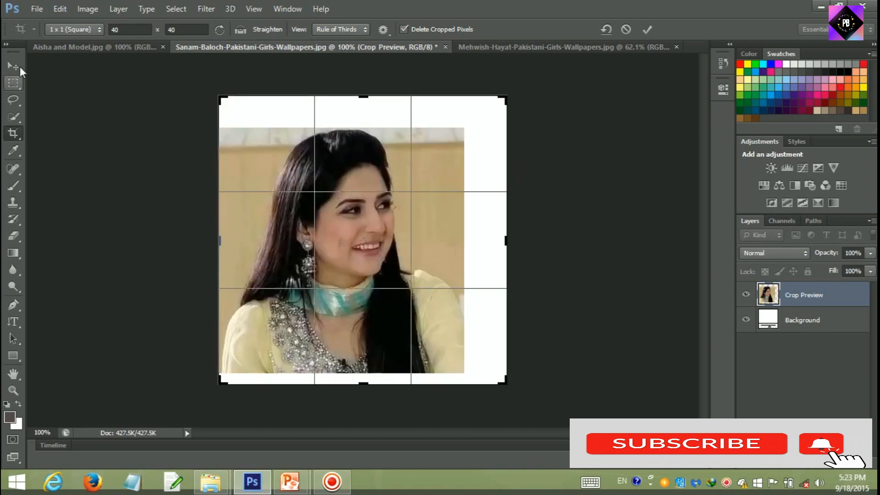
# - Clear both values of the custom 40 x 40 crop ratio
pyautogui.click(115, 30)
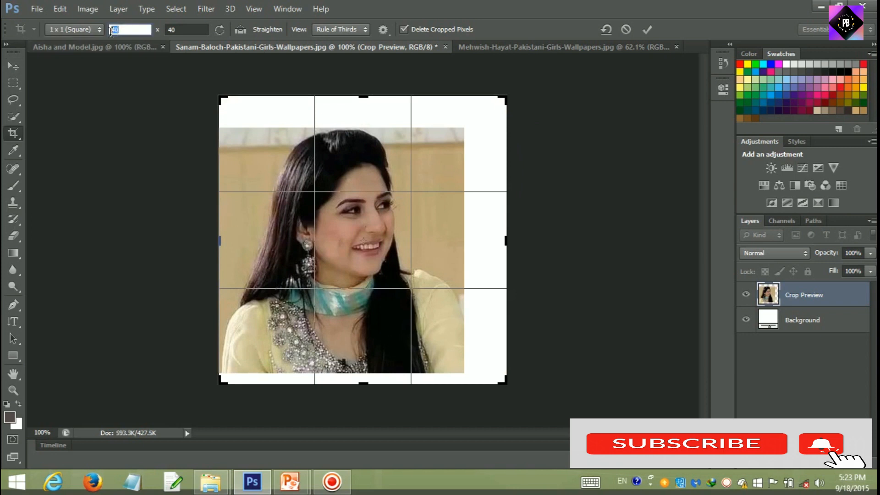
pyautogui.press('BackSpace')
pyautogui.press('Tab')
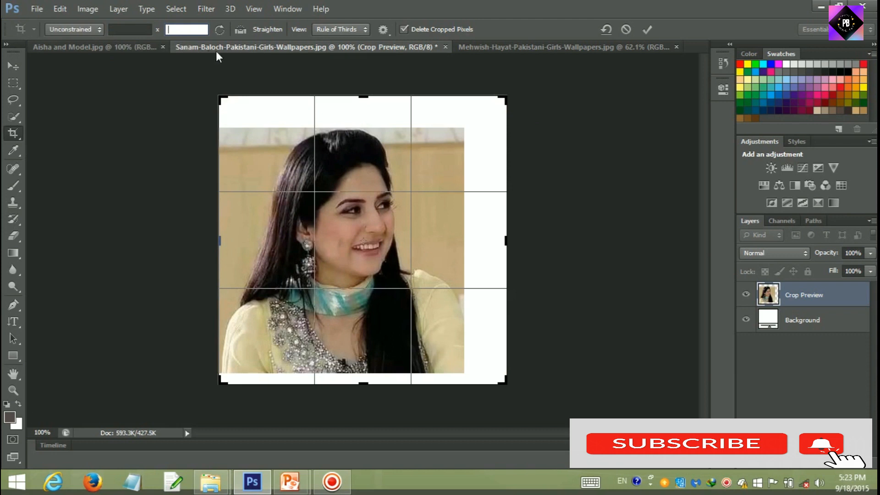
pyautogui.click(229, 75)
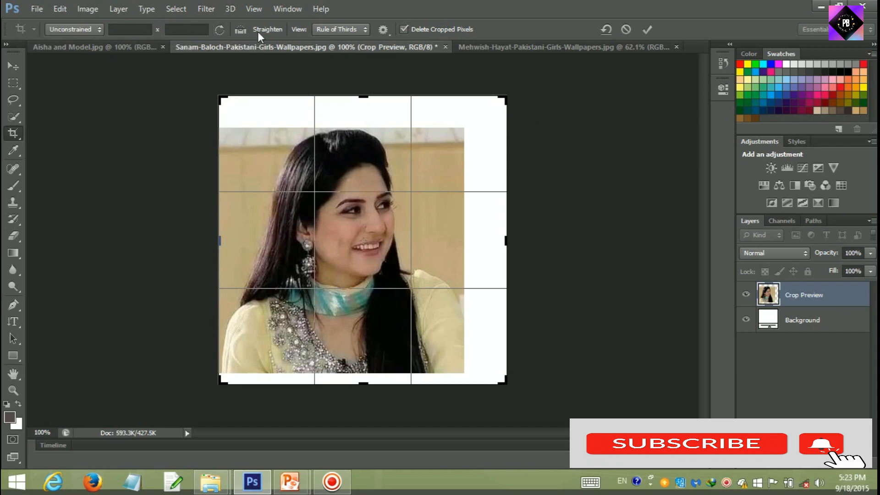
# - Straighten the photo clockwise along a tilted line and pull in the upper corner and one side of the crop box
pyautogui.click(269, 28)
pyautogui.moveTo(506, 243); pyautogui.dragTo(488, 293)
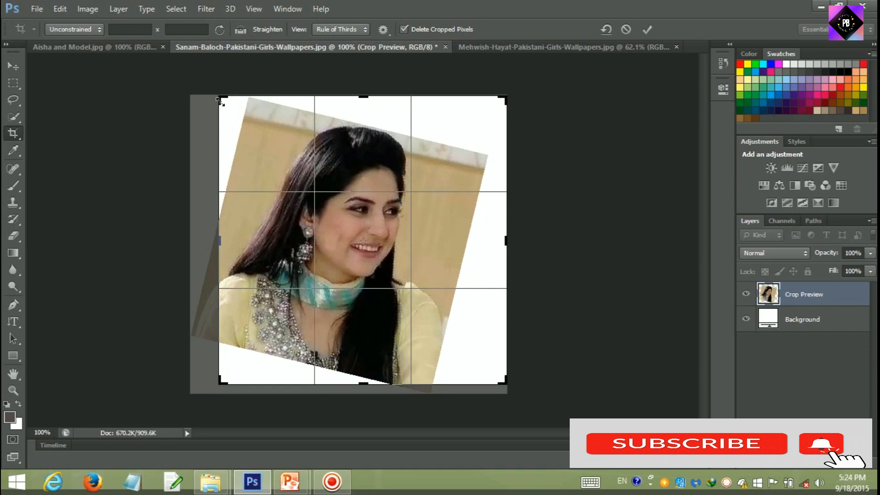
pyautogui.moveTo(222, 104); pyautogui.dragTo(232, 124)
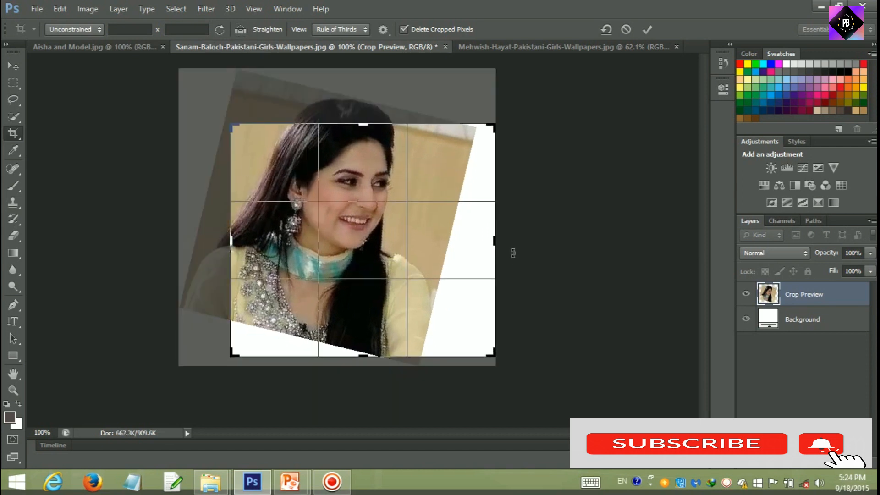
pyautogui.moveTo(491, 241)
pyautogui.mouseDown()
pyautogui.moveTo(481, 228)
pyautogui.moveTo(478, 238)
pyautogui.mouseUp()
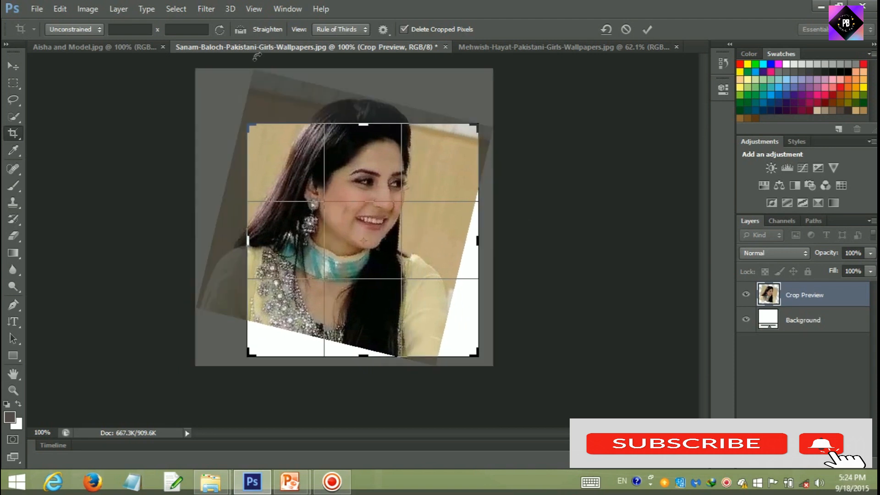
# - Straighten the photo along two more lines, tilting it counterclockwise, and discard the crop
pyautogui.click(241, 30)
pyautogui.moveTo(474, 239); pyautogui.dragTo(335, 195)
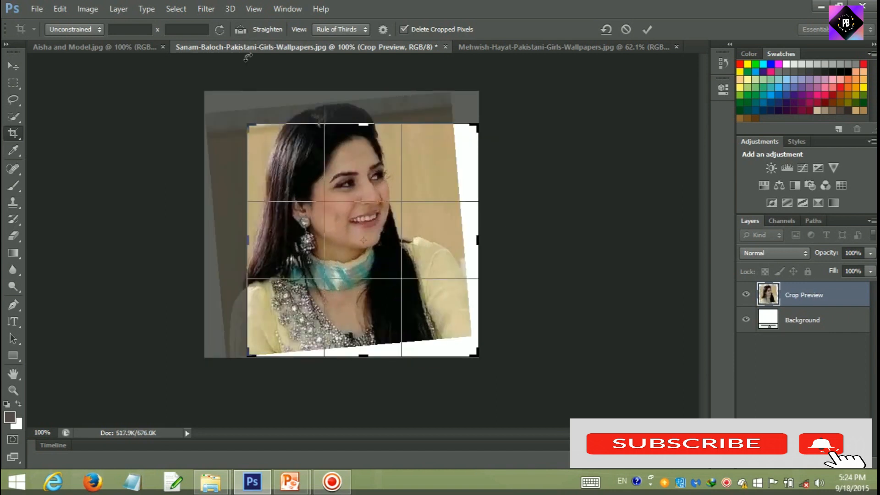
pyautogui.click(263, 29)
pyautogui.moveTo(260, 178); pyautogui.dragTo(296, 206)
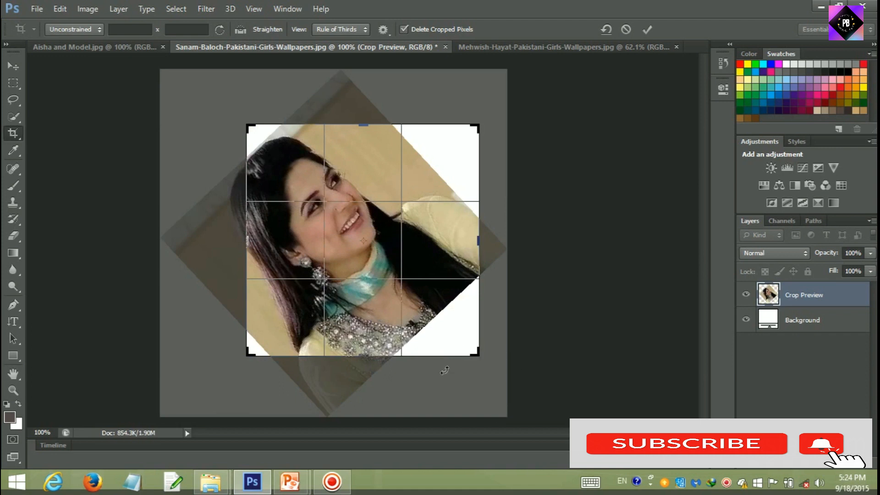
pyautogui.click(11, 144)
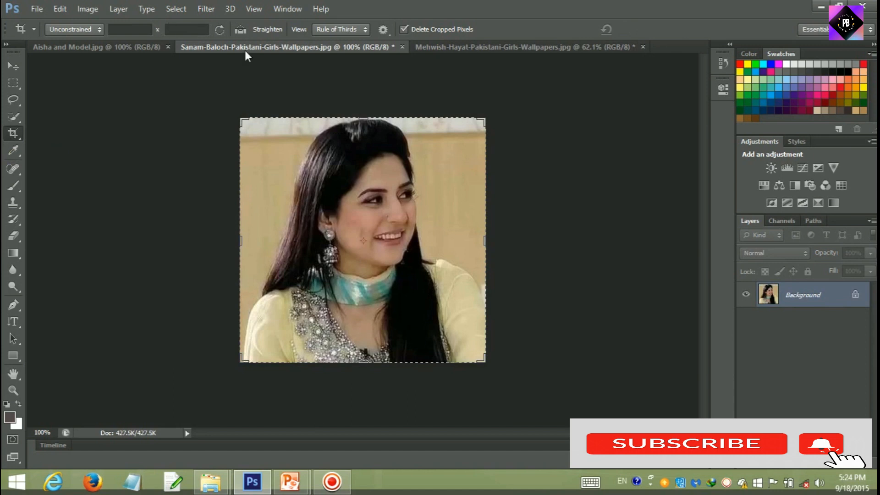
# - Straighten the photo along a steep descending diagonal across the portrait and leave the Crop tool for the Move tool
pyautogui.click(260, 30)
pyautogui.moveTo(284, 174); pyautogui.dragTo(368, 250)
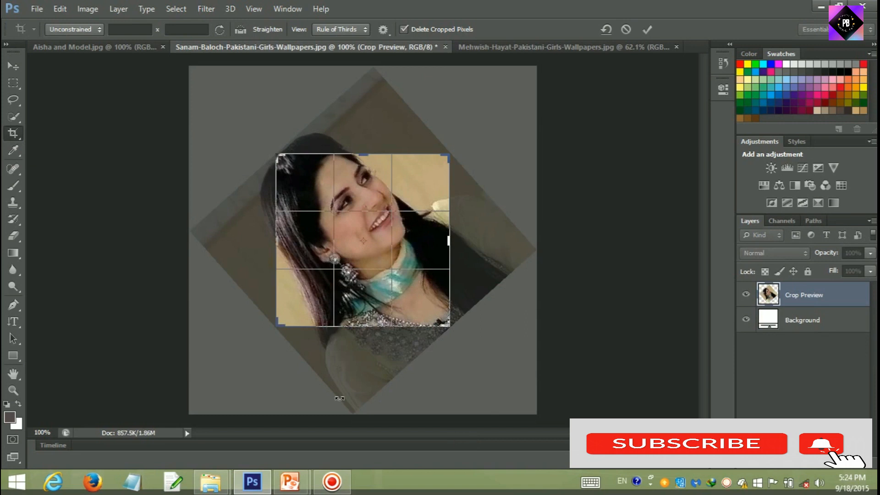
pyautogui.click(13, 67)
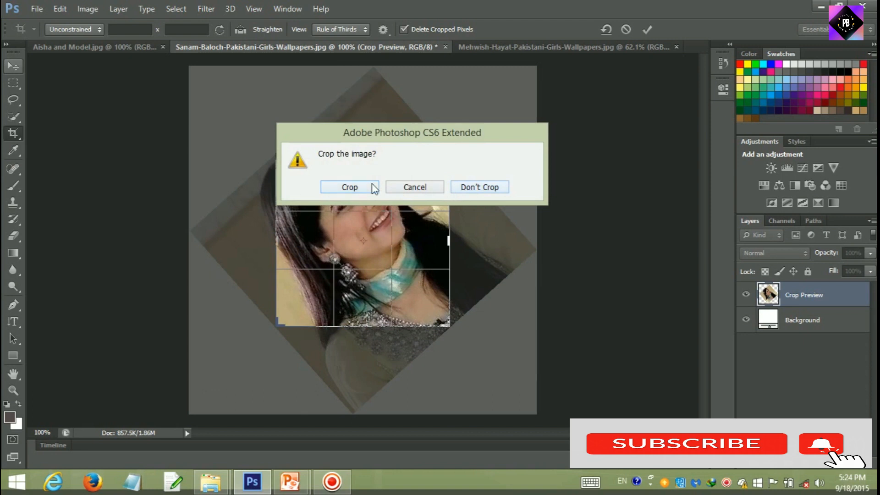
pyautogui.click(350, 187)
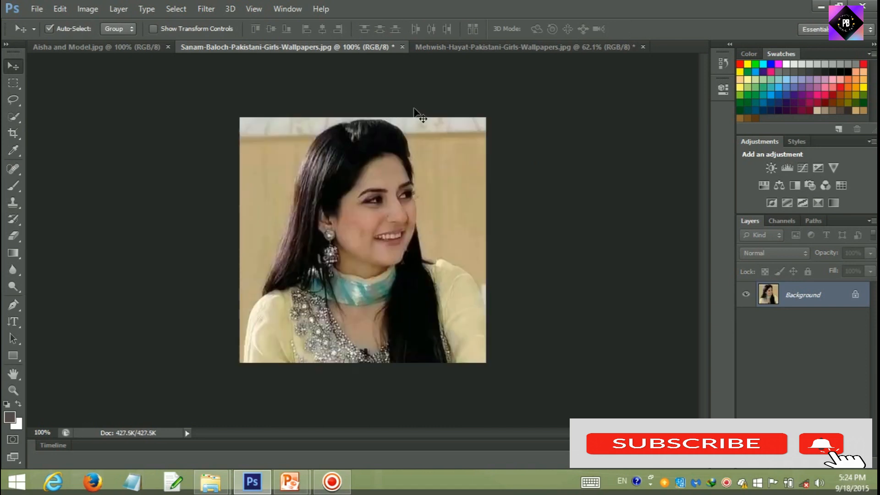
# - Try a crop with the portrait straightened clockwise, apply it, and undo it
pyautogui.click(14, 134)
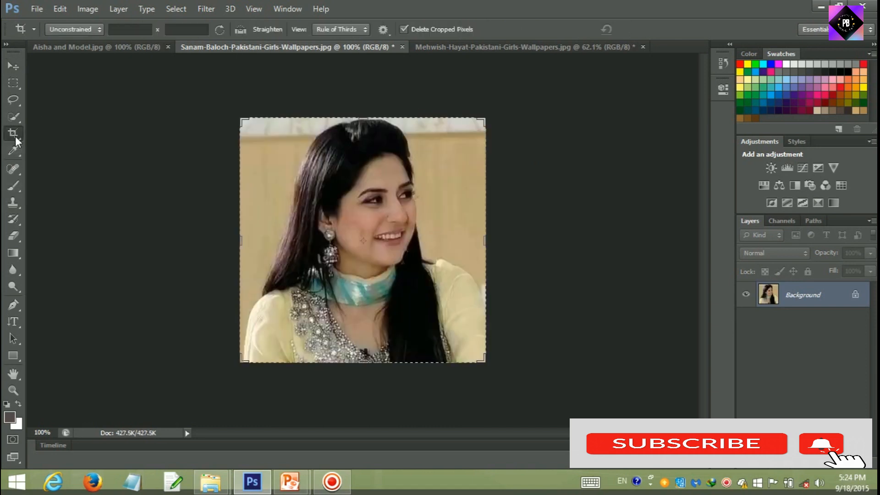
pyautogui.click(224, 30)
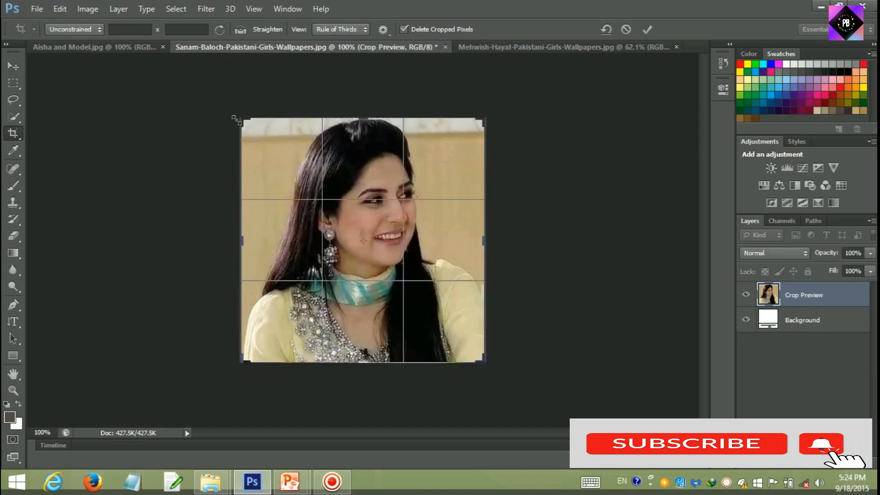
pyautogui.moveTo(242, 99); pyautogui.dragTo(344, 169)
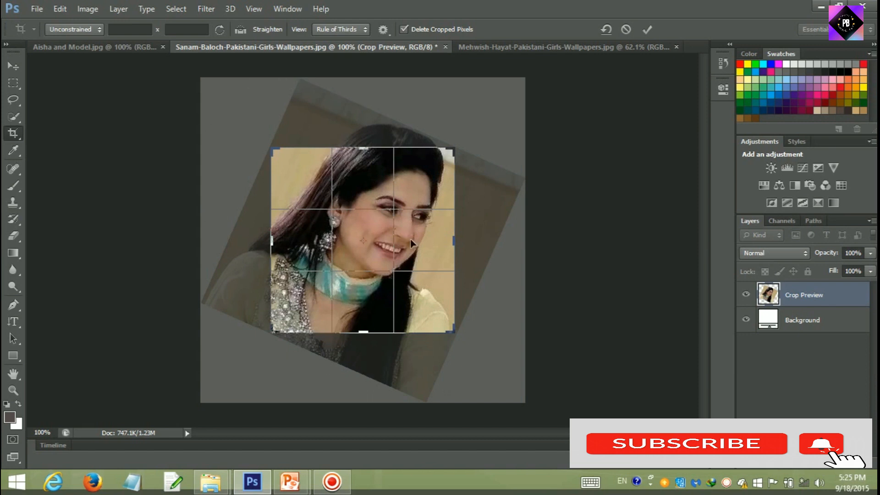
pyautogui.press('Return')
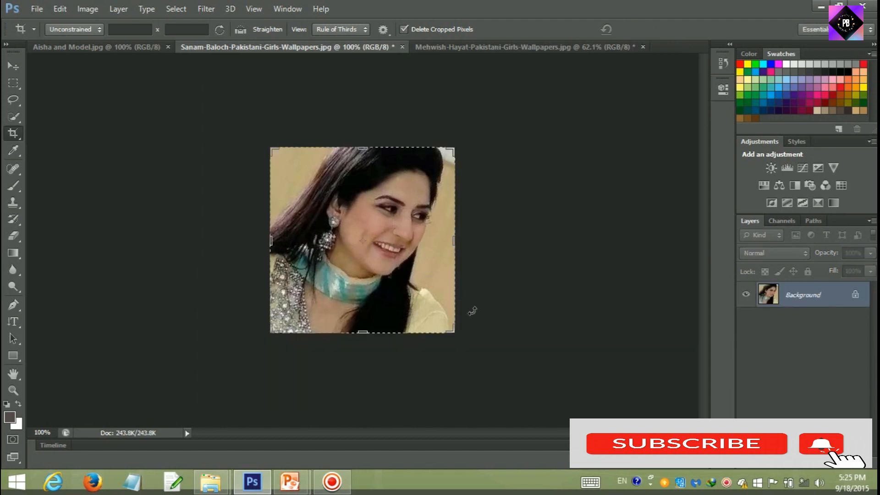
pyautogui.hotkey('ctrl', 'z')
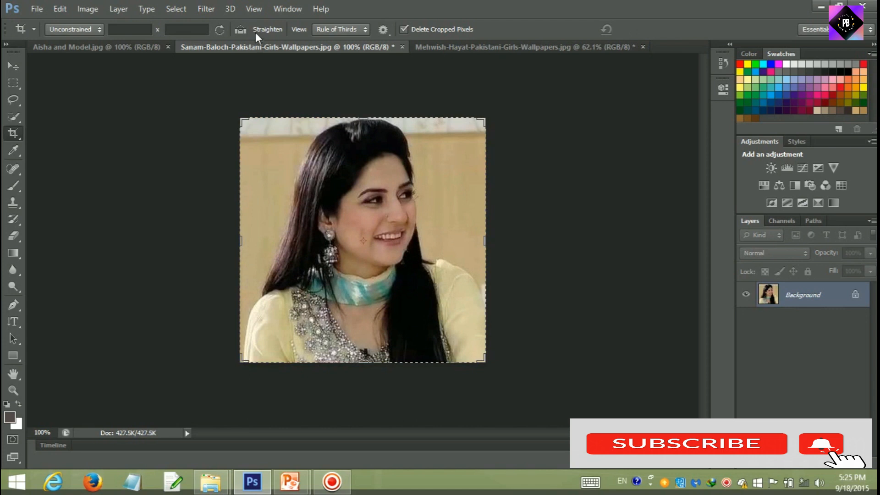
# - Straighten the portrait along a gently descending line so it tilts counterclockwise, and apply the crop
pyautogui.click(243, 33)
pyautogui.moveTo(257, 204); pyautogui.dragTo(322, 222)
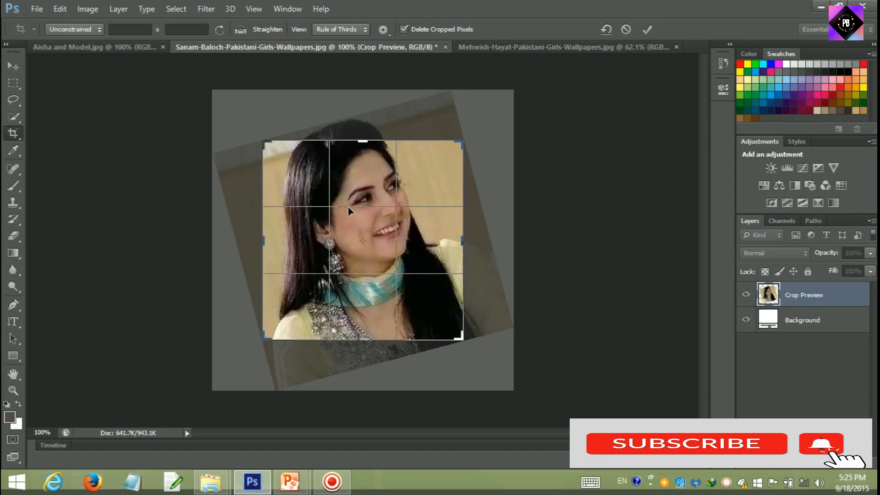
pyautogui.press('Return')
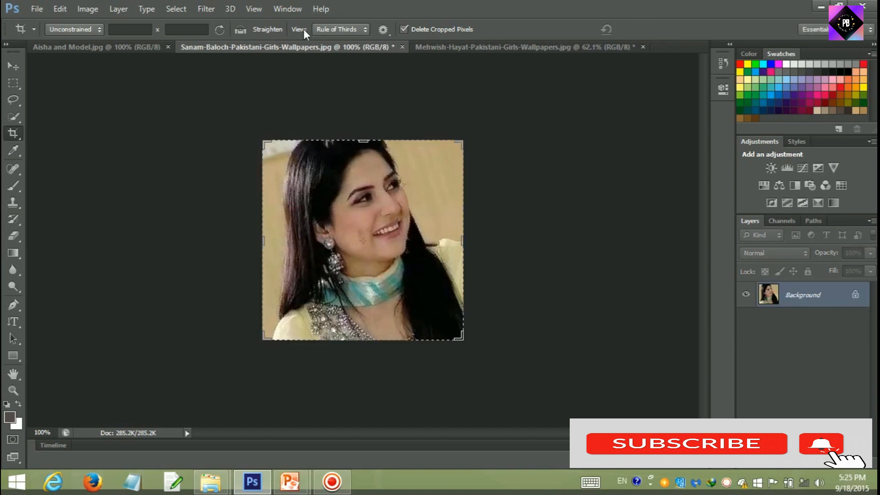
# - Set the crop overlay to Grid and lower the crop box's upper edge to the forehead
pyautogui.click(338, 29)
pyautogui.click(346, 51)
pyautogui.moveTo(363, 140); pyautogui.dragTo(362, 161)
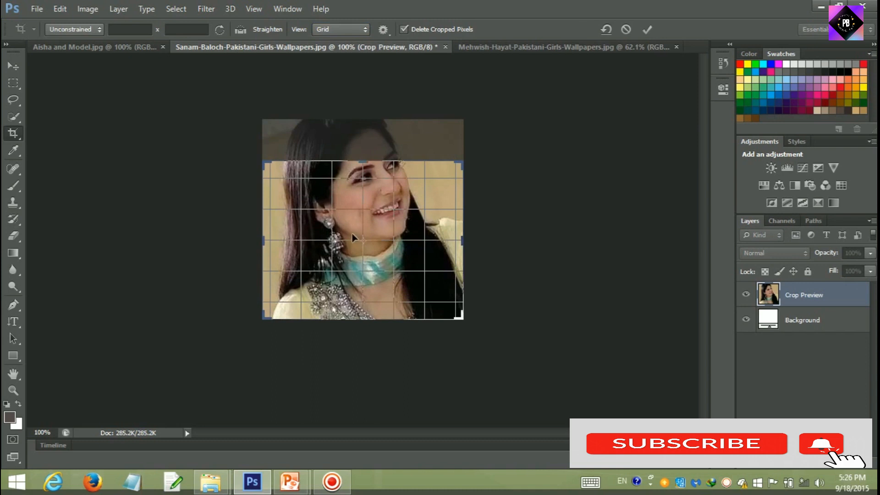
# - Switch the crop overlay to Diagonal and on to Golden Ratio
pyautogui.click(365, 29)
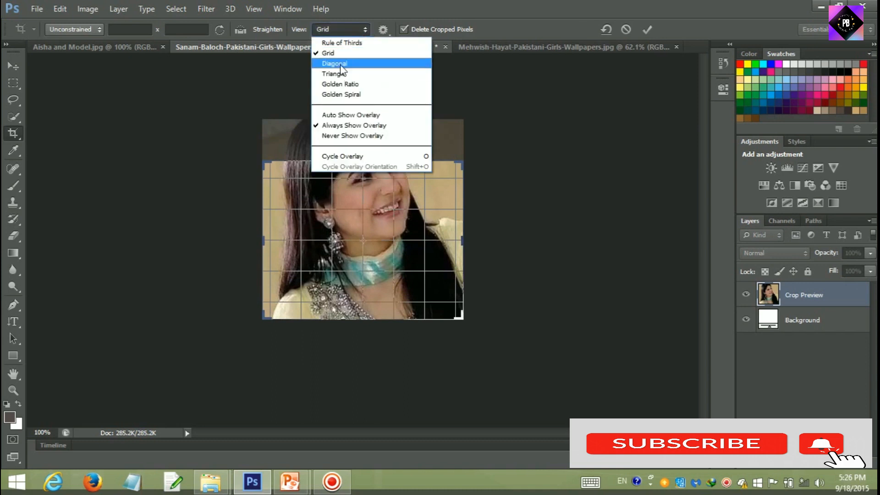
pyautogui.click(341, 68)
pyautogui.click(354, 31)
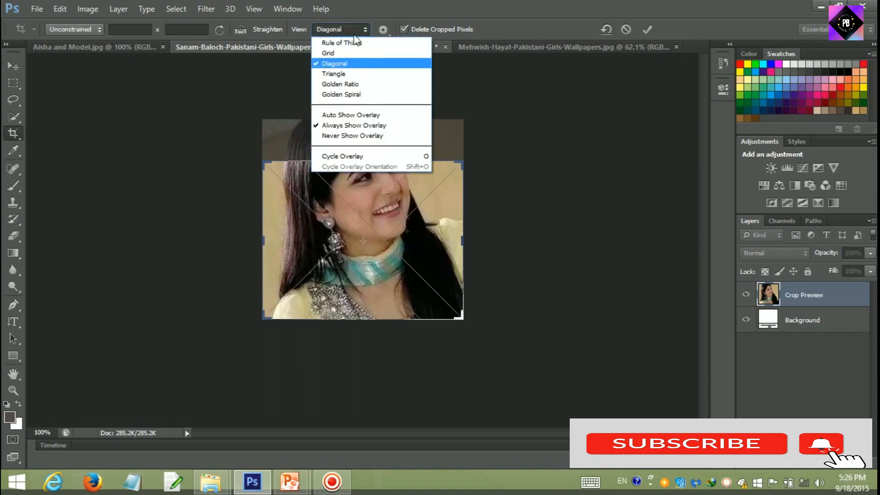
pyautogui.click(354, 84)
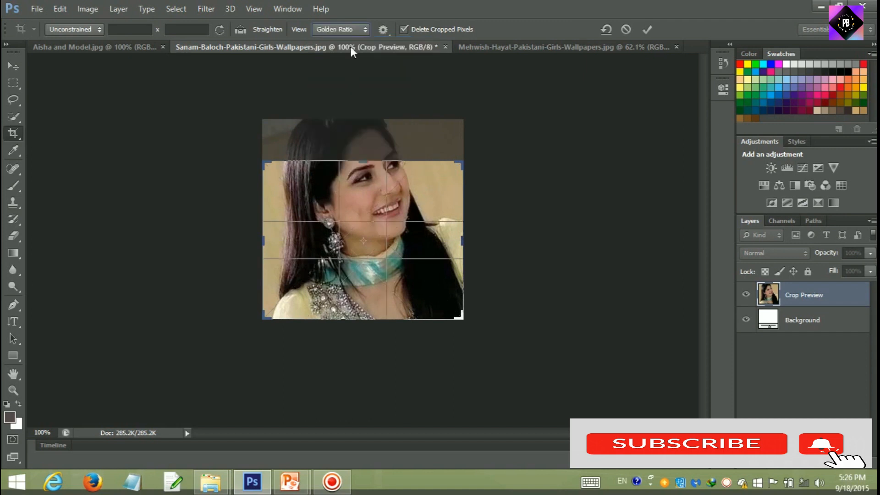
# - Set the crop overlay to Auto Show Overlay and move the crop box's upper edge back to the photo's edge
pyautogui.click(348, 30)
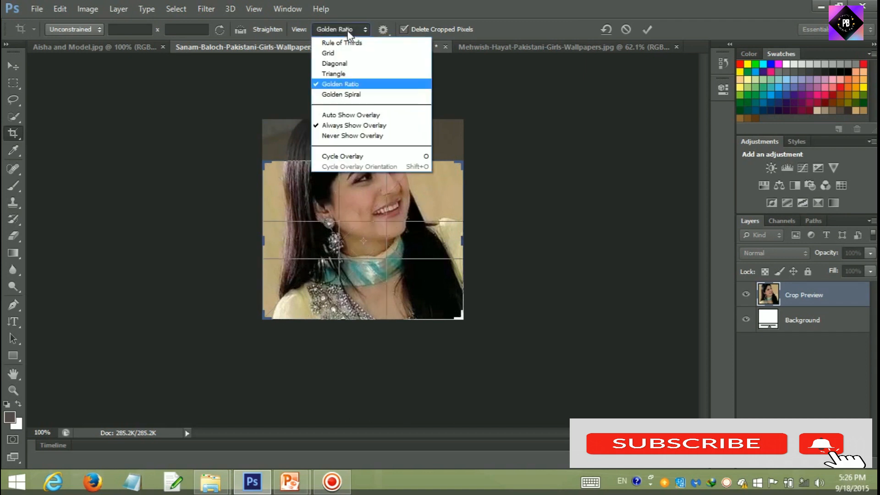
pyautogui.click(351, 114)
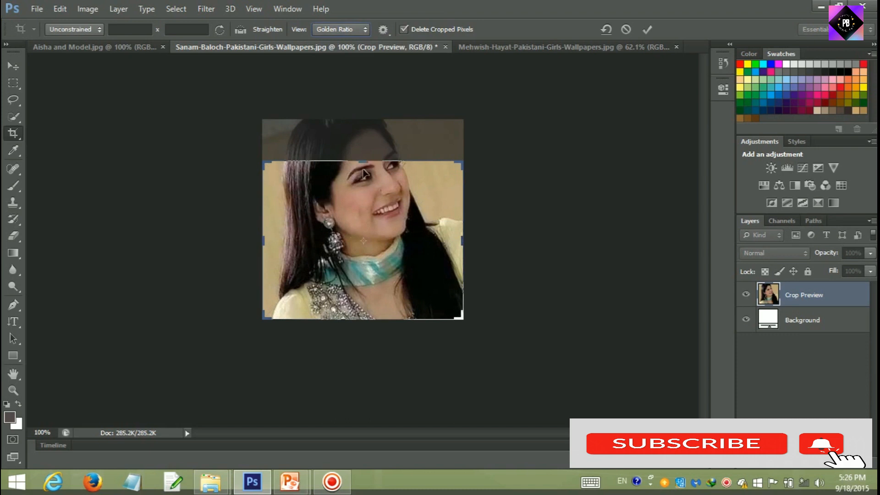
pyautogui.moveTo(363, 161); pyautogui.dragTo(359, 143)
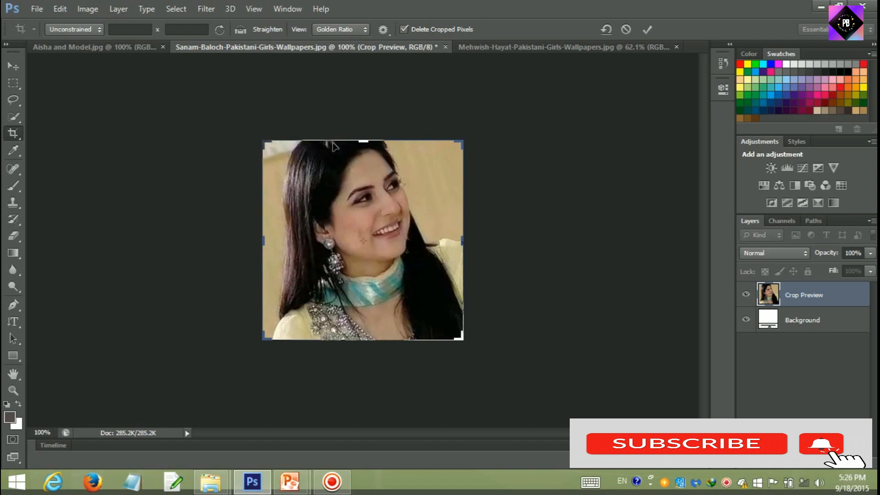
# - Set the crop overlay to Golden Spiral and pull the crop box's upper-right corner slightly inward
pyautogui.click(348, 31)
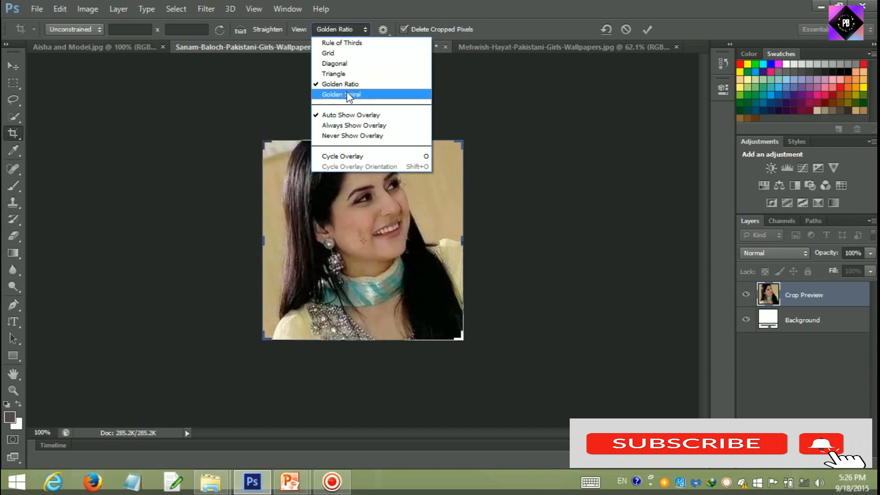
pyautogui.click(346, 93)
pyautogui.moveTo(462, 142); pyautogui.dragTo(454, 159)
# - Set the crop overlay to Rule of Thirds, extend the crop box slightly past the photo's right edge, and apply the crop
pyautogui.click(342, 29)
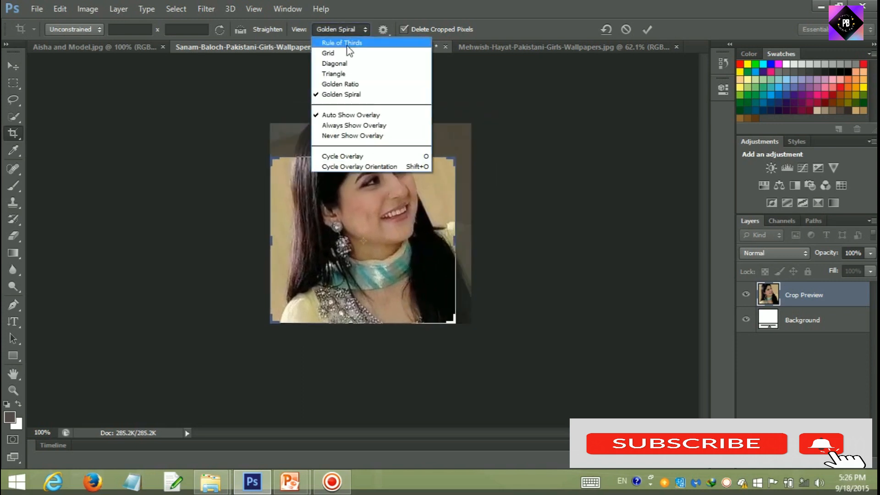
pyautogui.click(346, 42)
pyautogui.moveTo(450, 162); pyautogui.dragTo(464, 140)
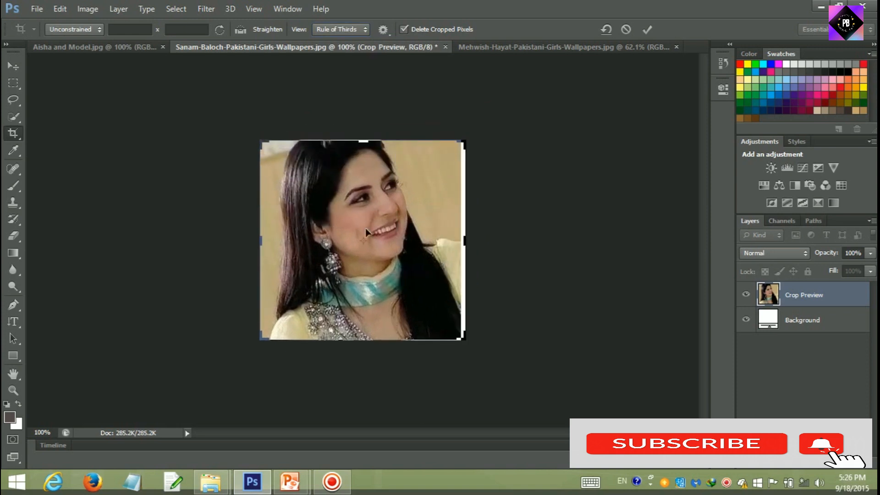
pyautogui.moveTo(464, 243); pyautogui.dragTo(466, 243)
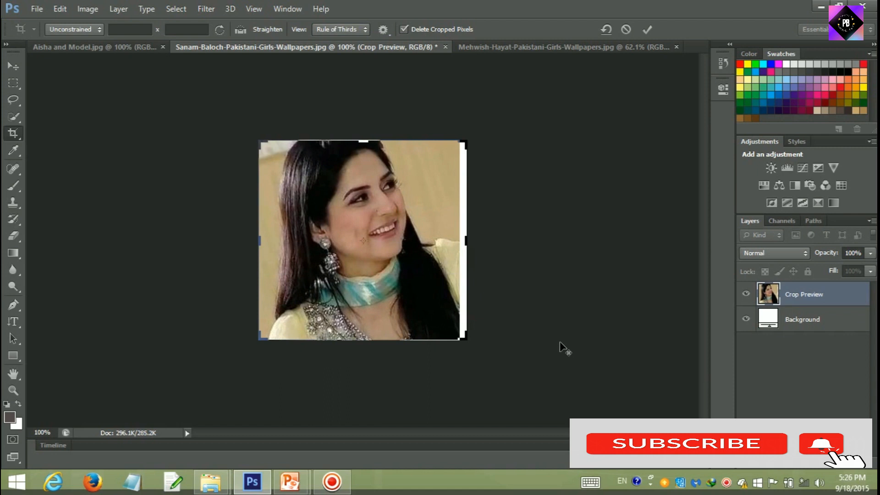
pyautogui.press('Return')
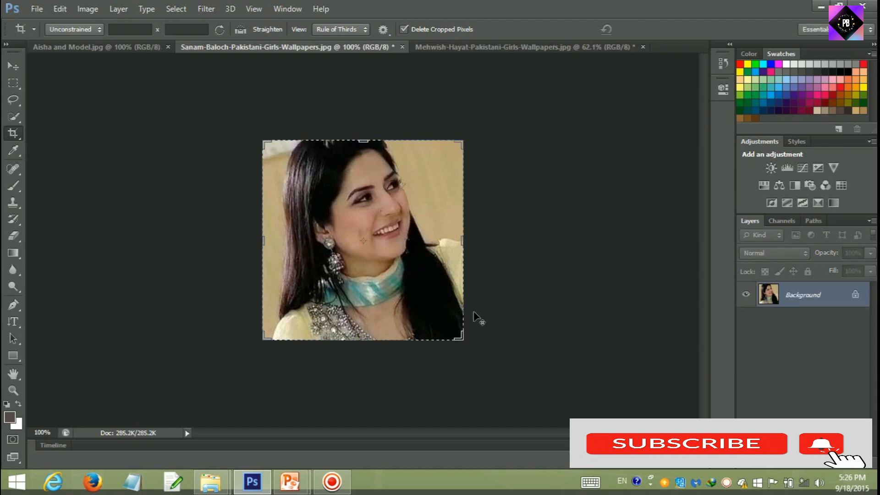
# - Undo the crop and clear the selection around the woman with the Rectangular Marquee tool
pyautogui.hotkey('ctrl', 'z')
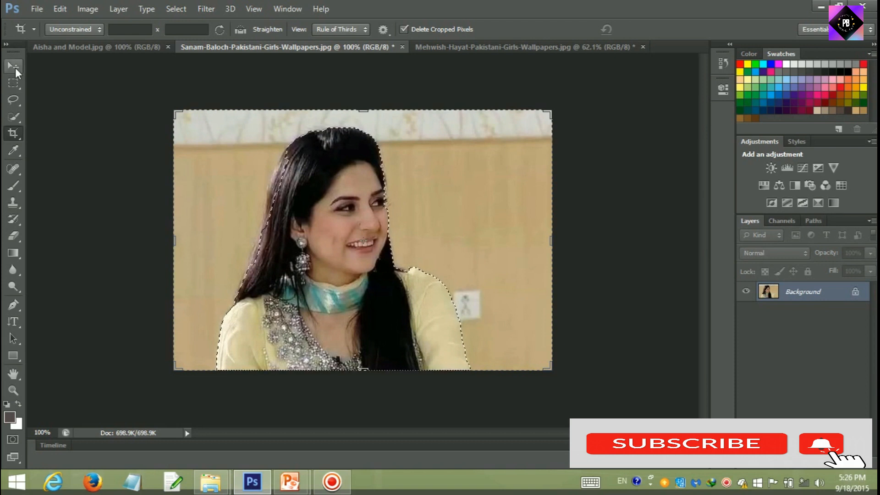
pyautogui.click(14, 83)
pyautogui.click(239, 203)
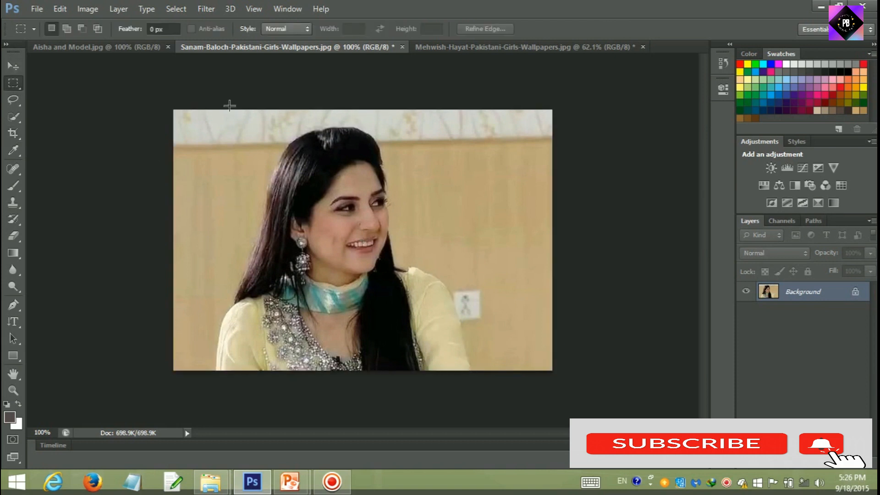
# - With the Crop tool's Delete Cropped Pixels turned off, trim the portrait at the forehead and on its right side, and apply the crop
pyautogui.click(13, 133)
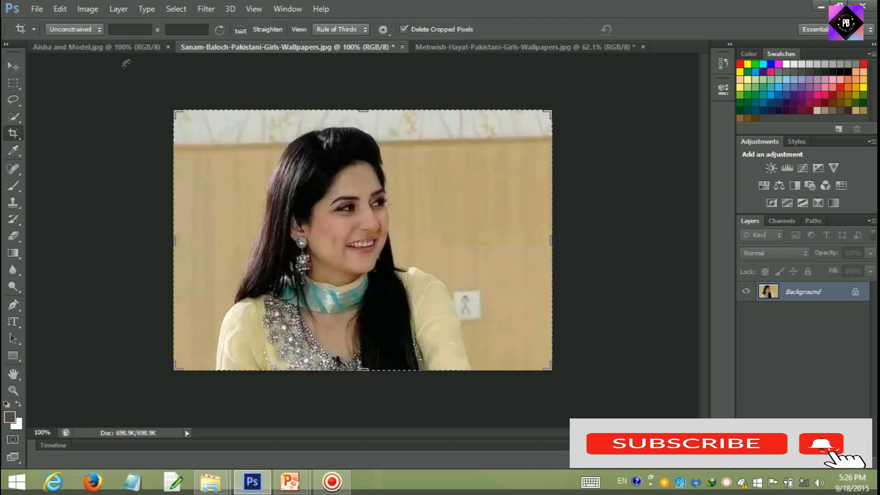
pyautogui.click(404, 29)
pyautogui.moveTo(362, 111); pyautogui.dragTo(362, 146)
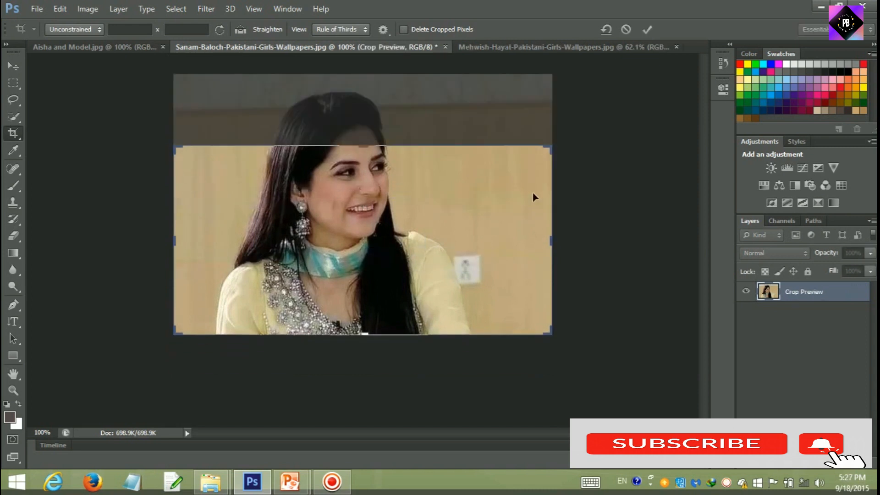
pyautogui.moveTo(551, 240); pyautogui.dragTo(460, 245)
pyautogui.press('Return')
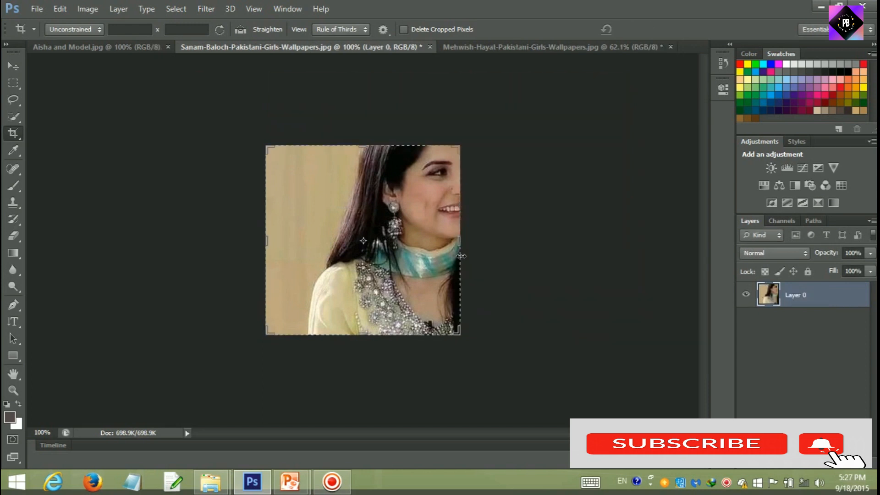
# - Turn Delete Cropped Pixels back on and undo the last crop
pyautogui.click(408, 31)
pyautogui.hotkey('ctrl', 'z')
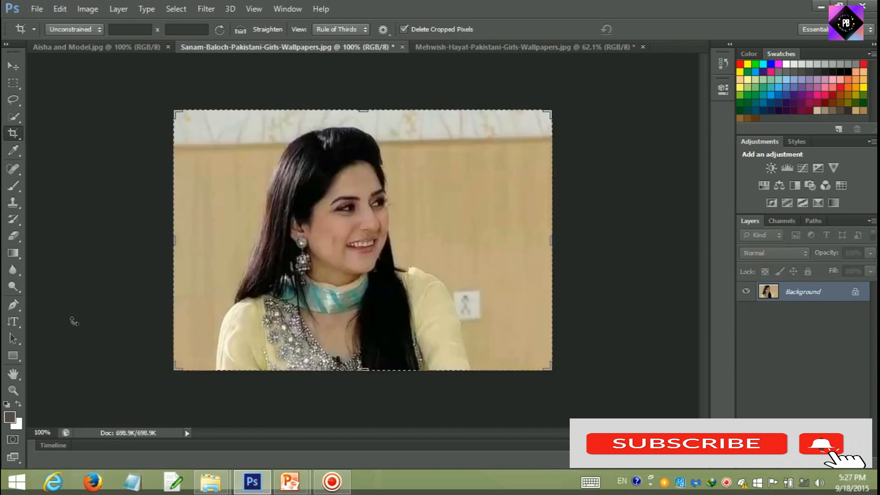
# - Open the additional crop options and examine the color choices for the crop shield
pyautogui.click(385, 30)
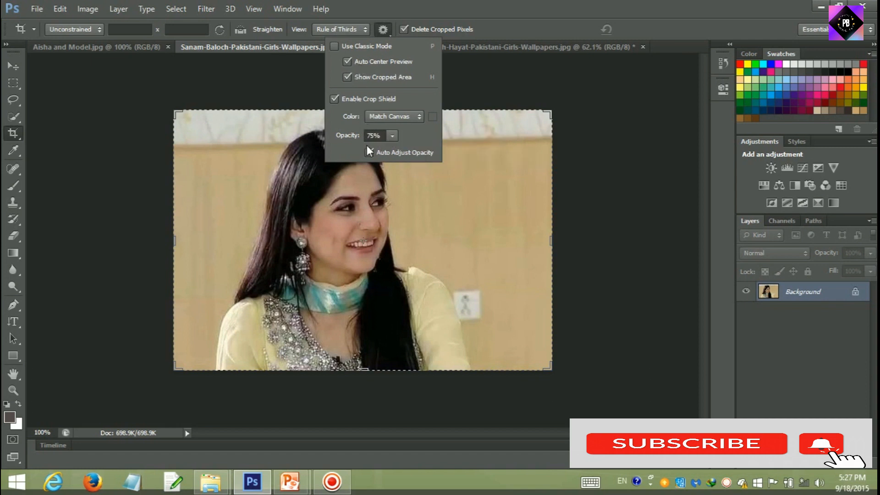
pyautogui.click(422, 114)
pyautogui.click(422, 114)
pyautogui.click(415, 249)
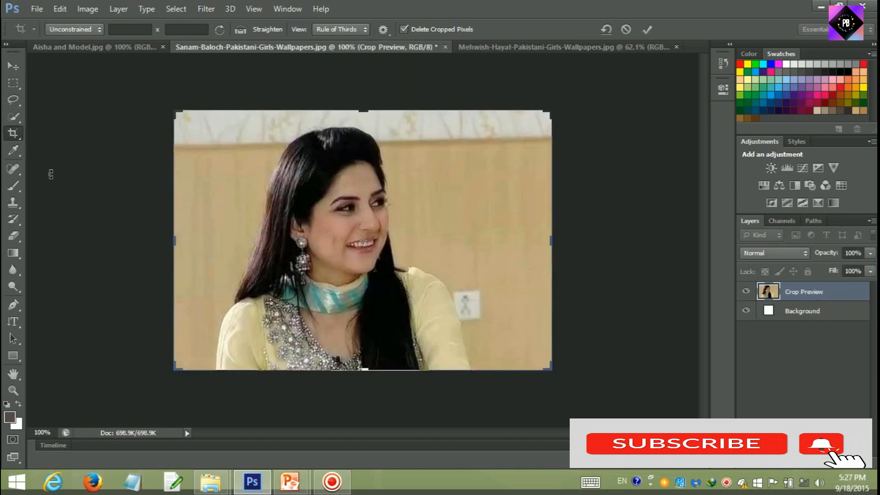
# - Switch to the Perspective Crop tool, accepting the pending crop, and apply a skewed perspective crop over the woman's face and hair
pyautogui.rightClick(12, 135)
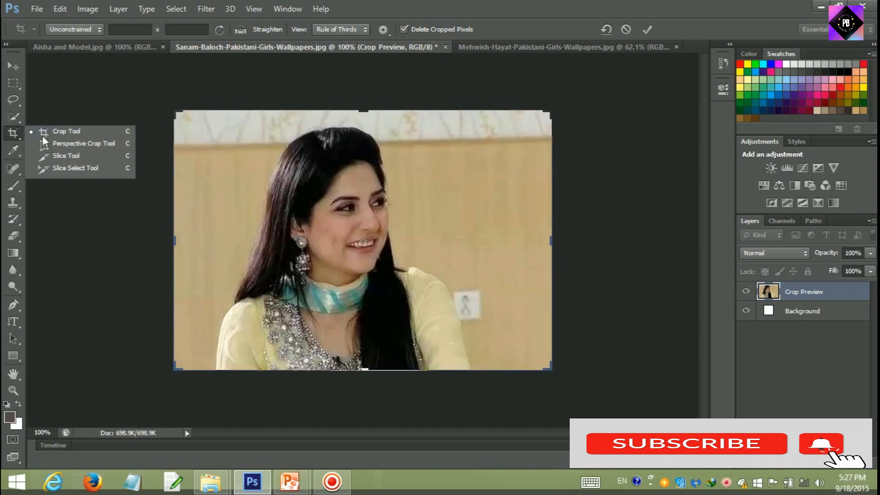
pyautogui.click(84, 145)
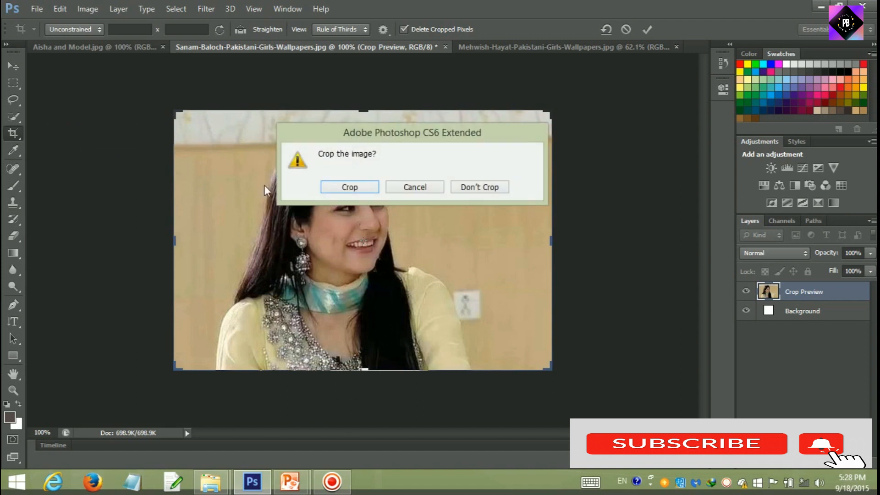
pyautogui.click(372, 187)
pyautogui.moveTo(266, 129)
pyautogui.mouseDown()
pyautogui.moveTo(408, 299)
pyautogui.moveTo(373, 311)
pyautogui.moveTo(313, 354)
pyautogui.mouseUp()
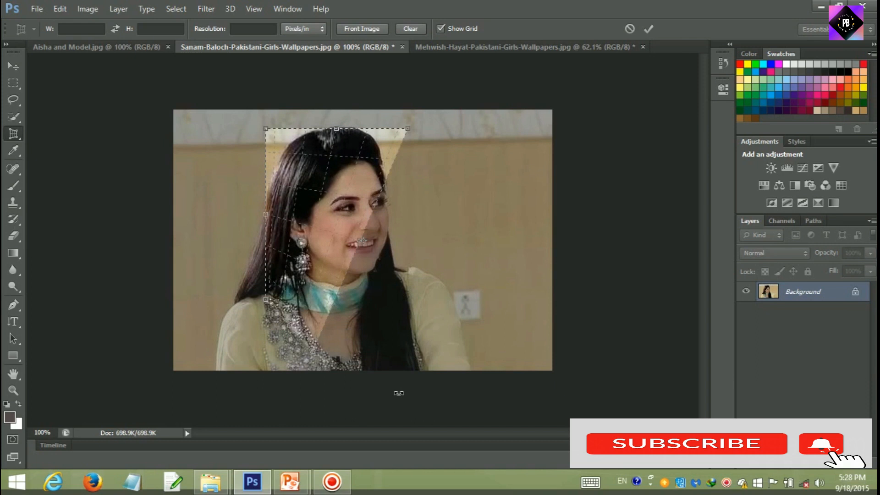
pyautogui.press('Return')
# - Examine the distorted portrait from top to bottom and undo the perspective crop
pyautogui.scroll(5, 462, 332)
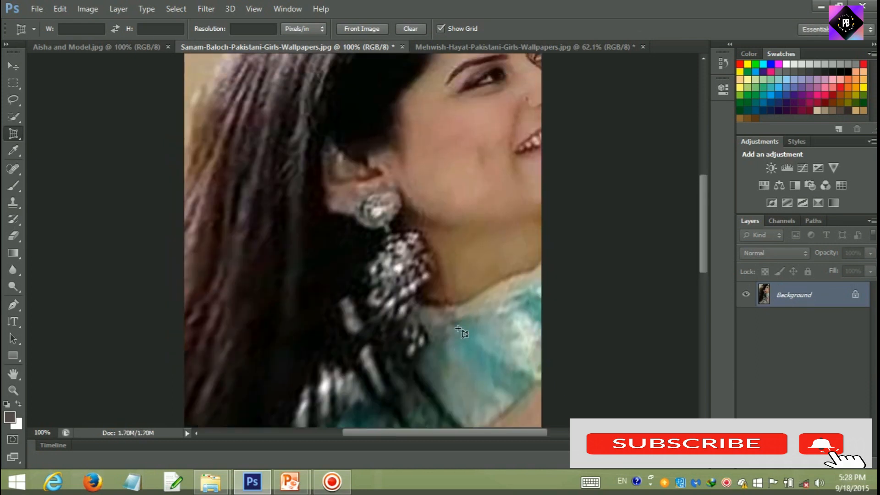
pyautogui.scroll(2, 463, 332)
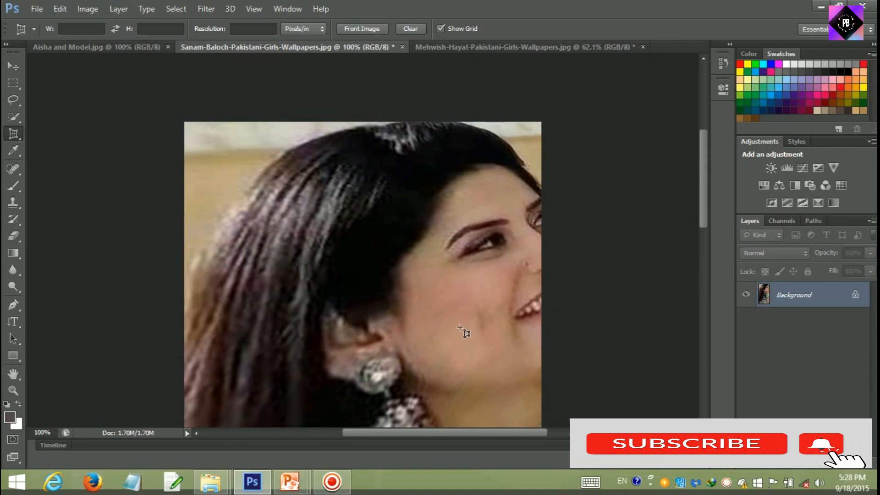
pyautogui.scroll(-5, 461, 331)
pyautogui.scroll(5, 460, 330)
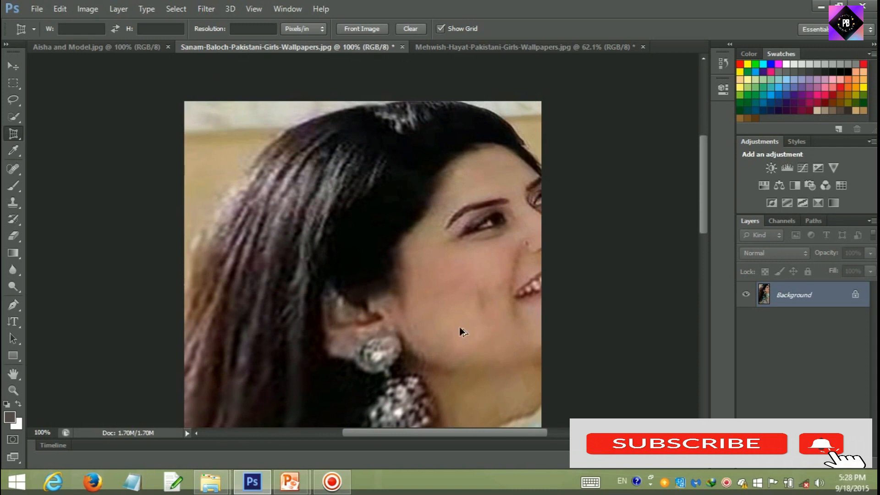
pyautogui.hotkey('ctrl', 'z')
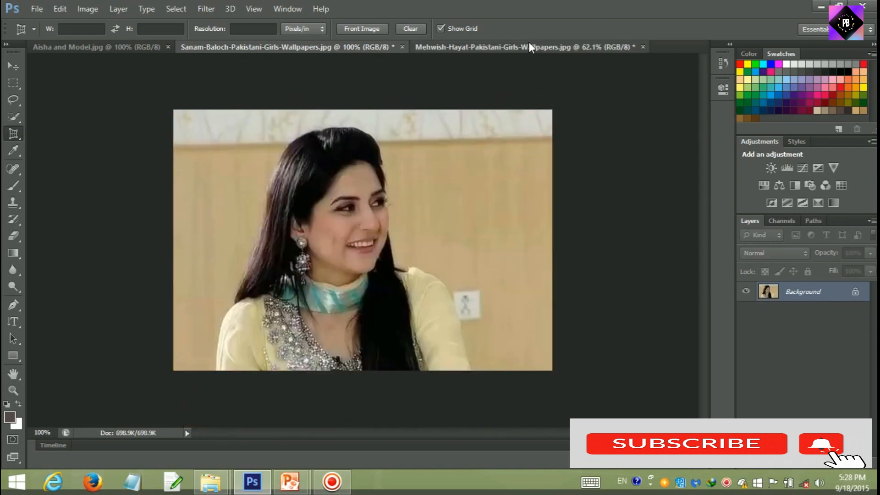
# - In the Mehwish-Hayat portrait, apply a rectangular perspective crop around the face and scarf, and undo it
pyautogui.click(529, 43)
pyautogui.moveTo(287, 94); pyautogui.dragTo(443, 328)
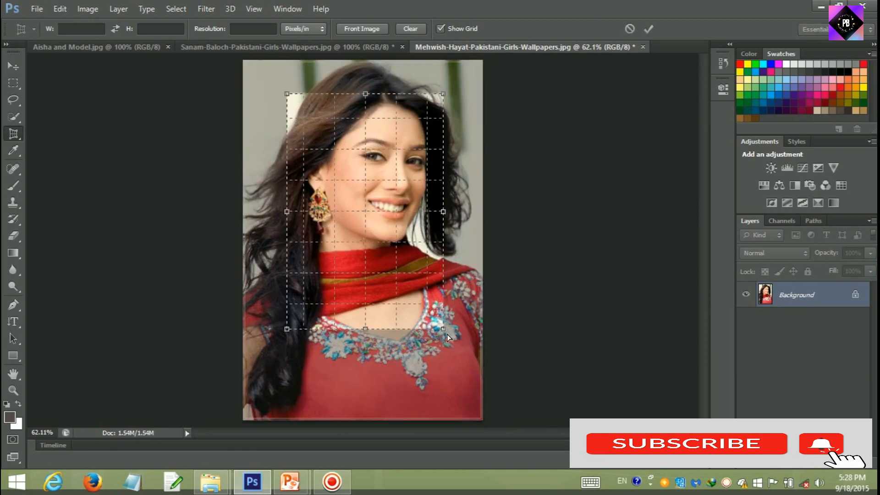
pyautogui.press('Return')
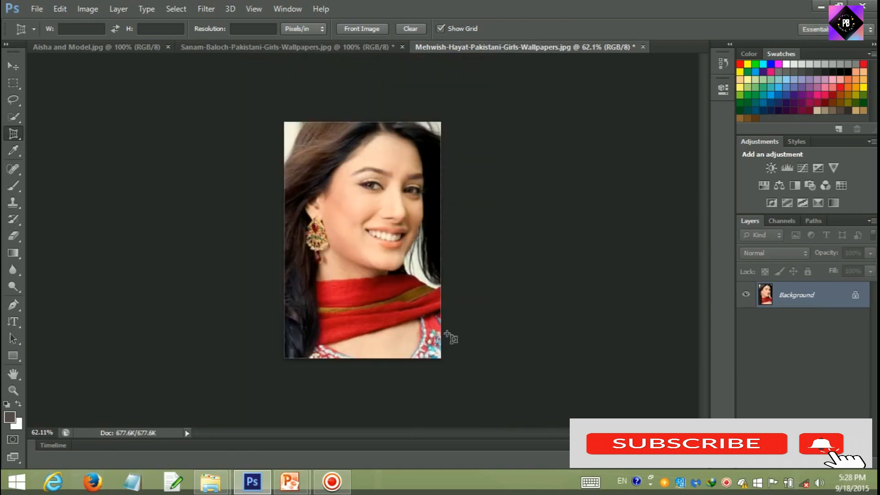
pyautogui.hotkey('ctrl', 'z')
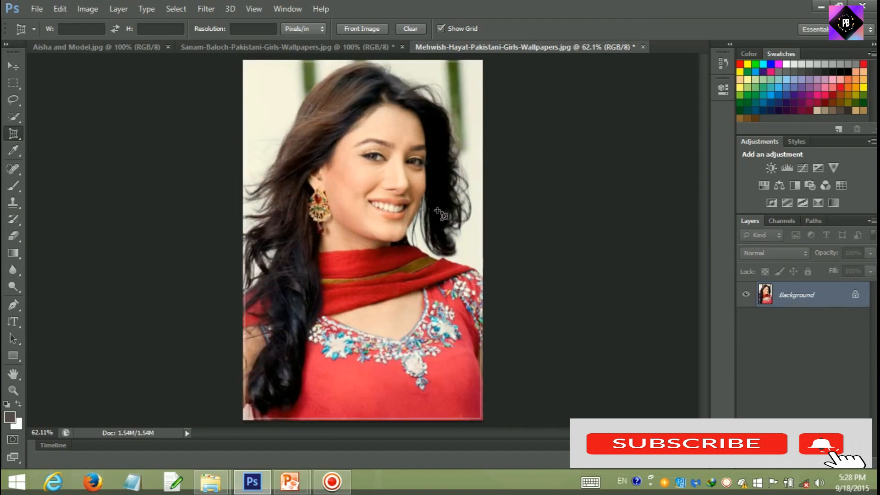
# - Apply a perspective crop around the head and shoulders, with its lower-left corner raised and its left edge moved outward
pyautogui.moveTo(294, 68); pyautogui.dragTo(467, 351)
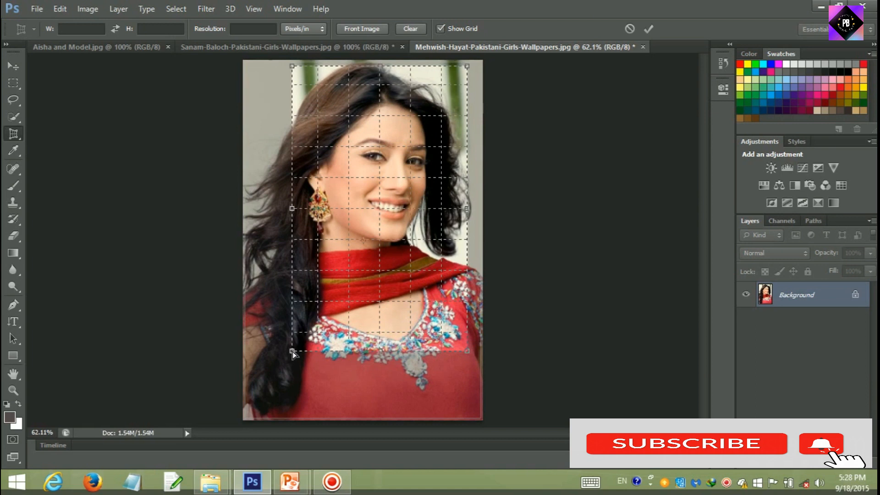
pyautogui.moveTo(292, 352); pyautogui.dragTo(281, 285)
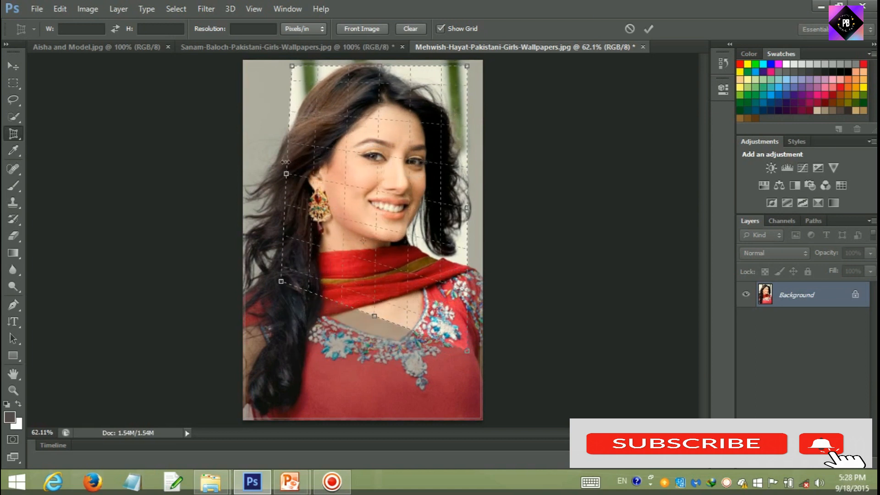
pyautogui.moveTo(286, 174); pyautogui.dragTo(255, 169)
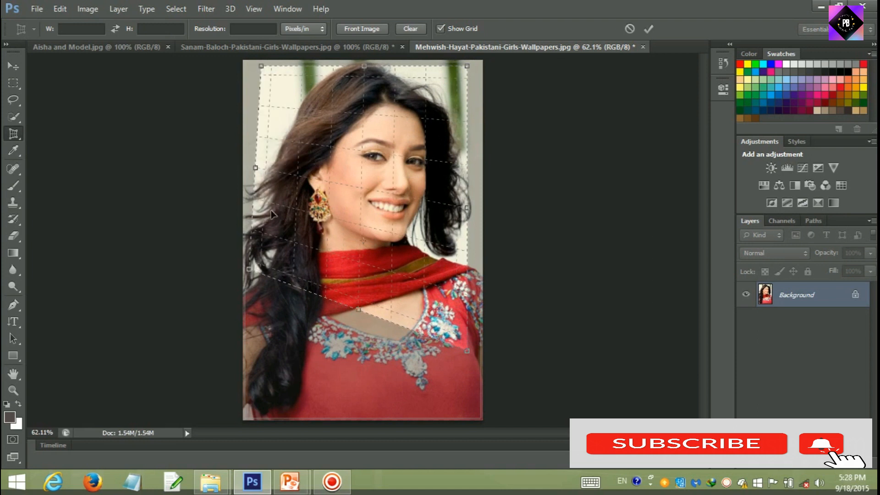
pyautogui.press('Return')
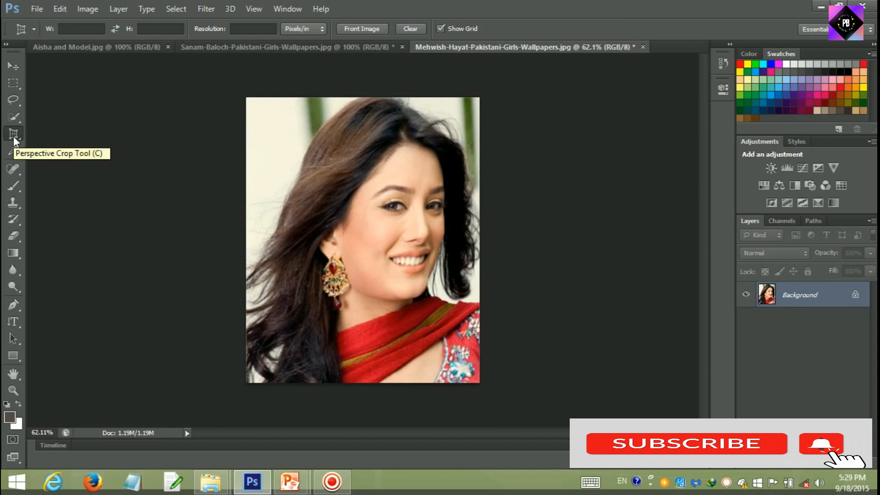
# - Clear the perspective crop's width, height and resolution values, and undo the last perspective crop
pyautogui.click(73, 28)
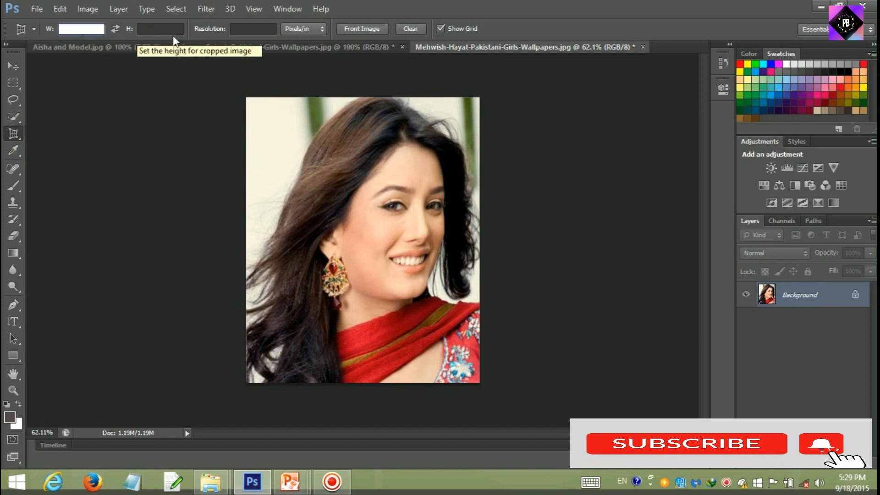
pyautogui.click(250, 30)
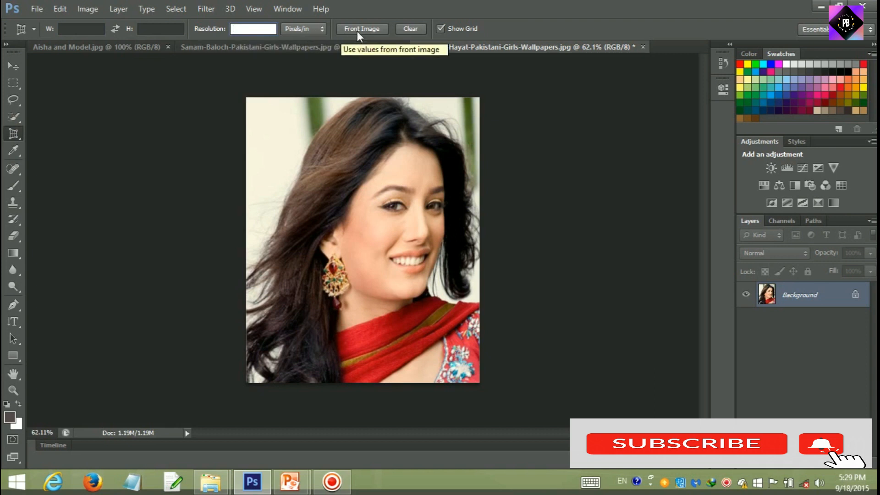
pyautogui.click(413, 31)
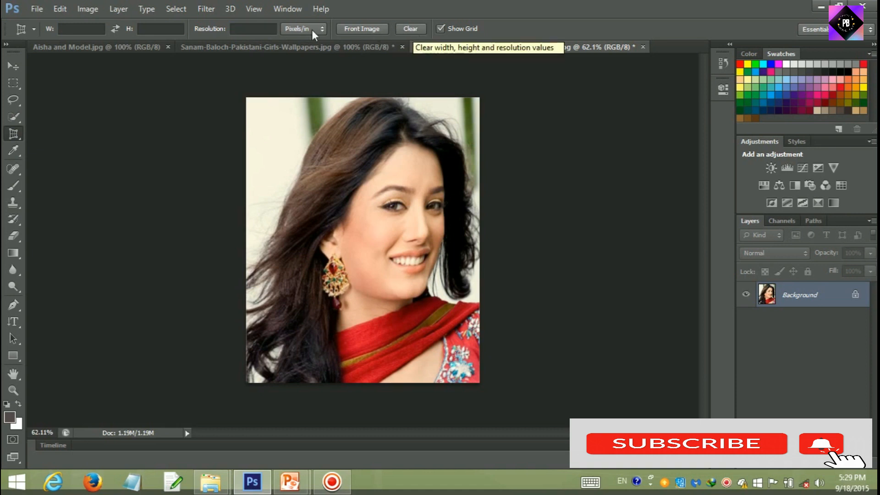
pyautogui.hotkey('ctrl', 'z')
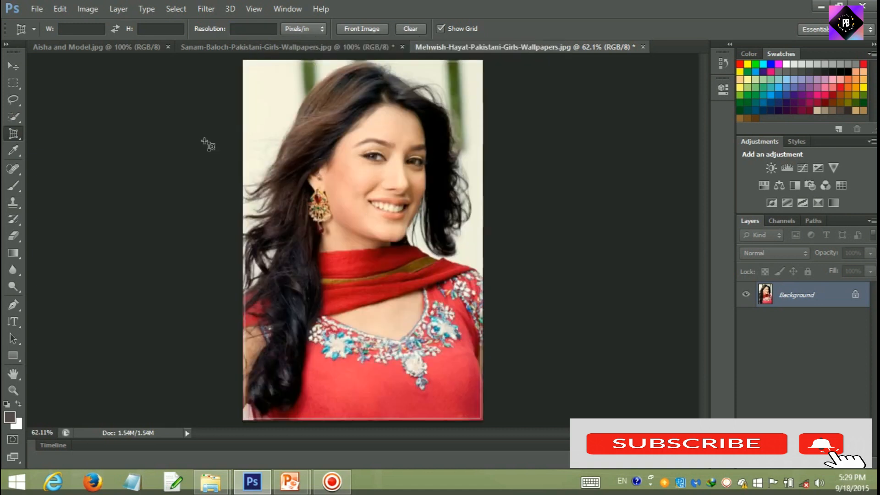
# - Set the perspective crop width to 10 px, crop a slanted four-corner area from the cheek to the dress, and undo the crop
pyautogui.click(90, 29)
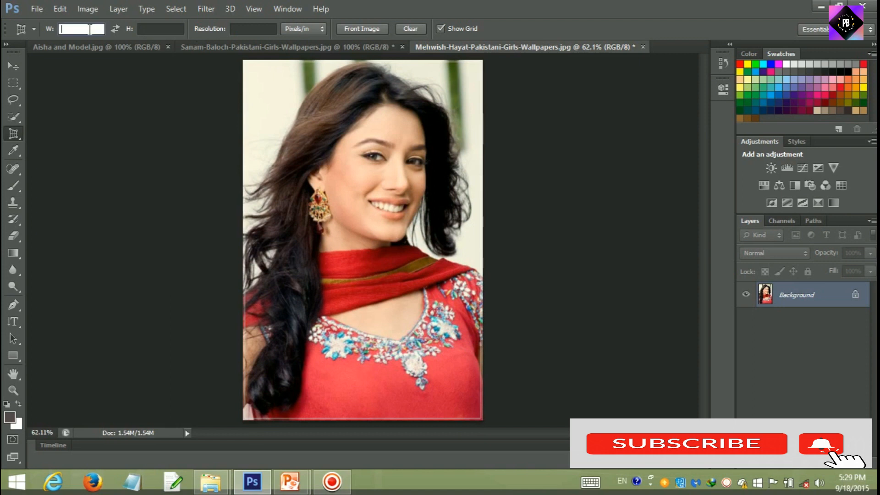
pyautogui.write('10')
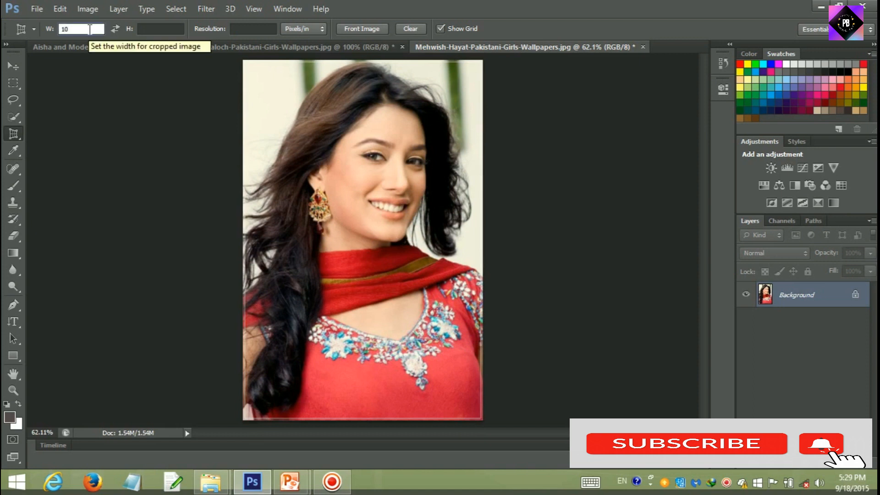
pyautogui.click(222, 274)
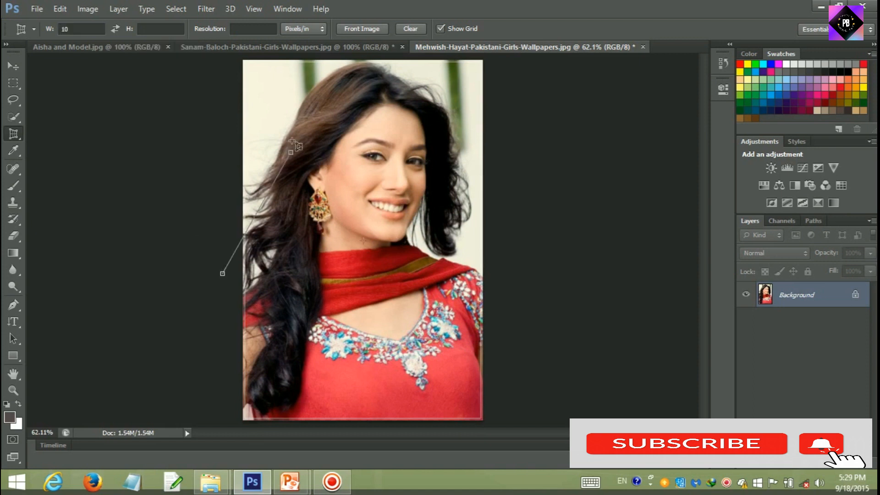
pyautogui.click(346, 148)
pyautogui.click(442, 306)
pyautogui.click(411, 421)
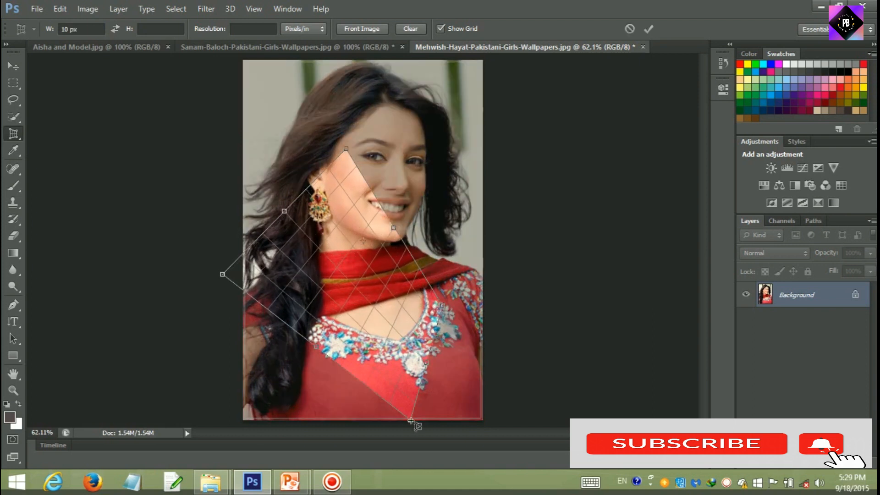
pyautogui.press('Return')
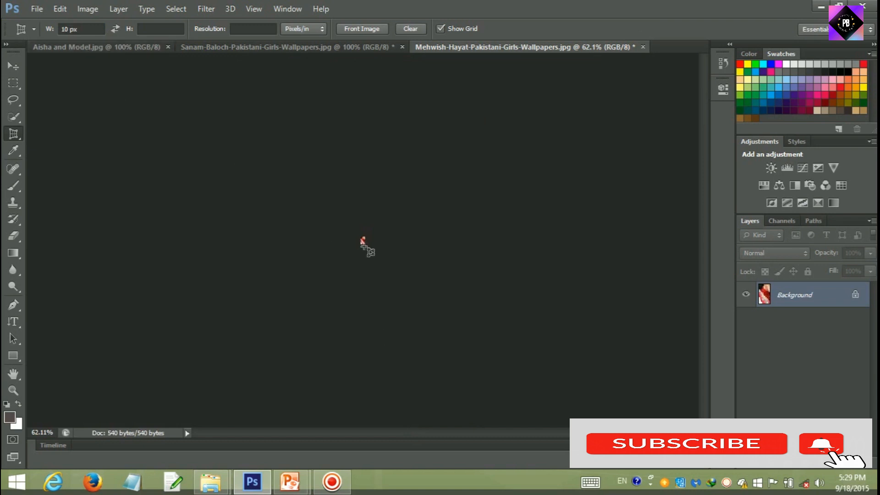
pyautogui.hotkey('ctrl', 'z')
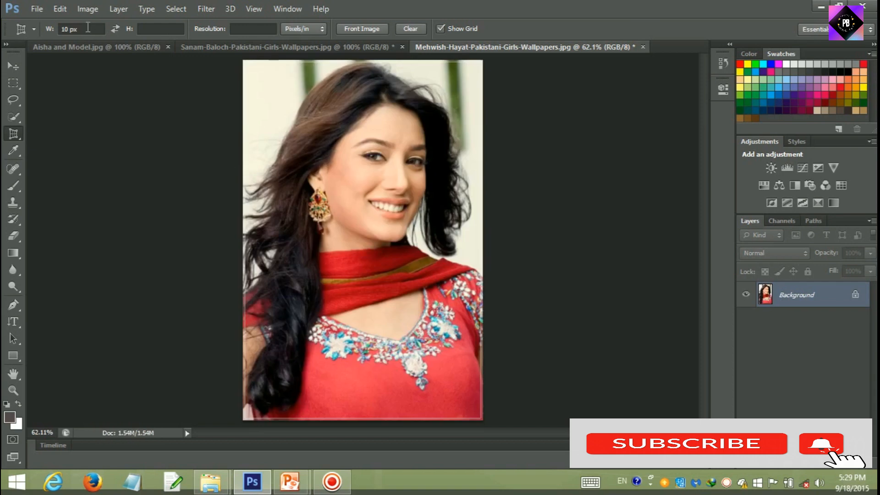
# - Clear the perspective crop width and check the tool's presets
pyautogui.click(82, 28)
pyautogui.press('BackSpace')
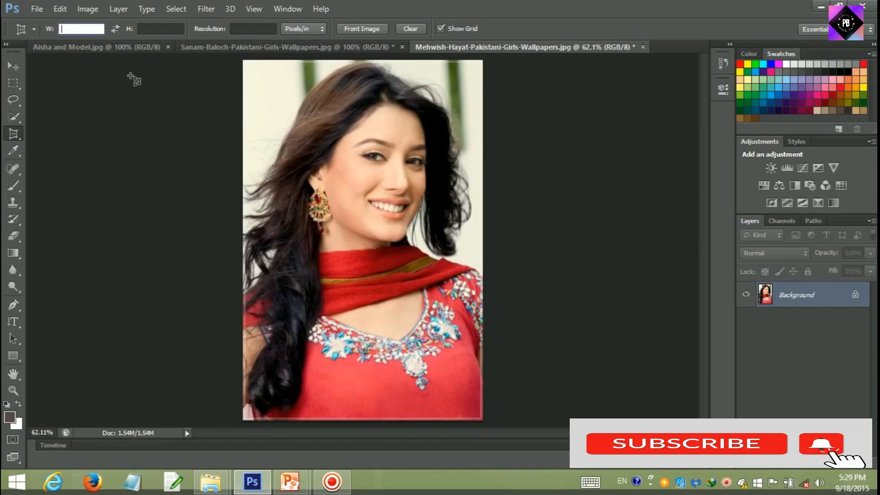
pyautogui.click(21, 31)
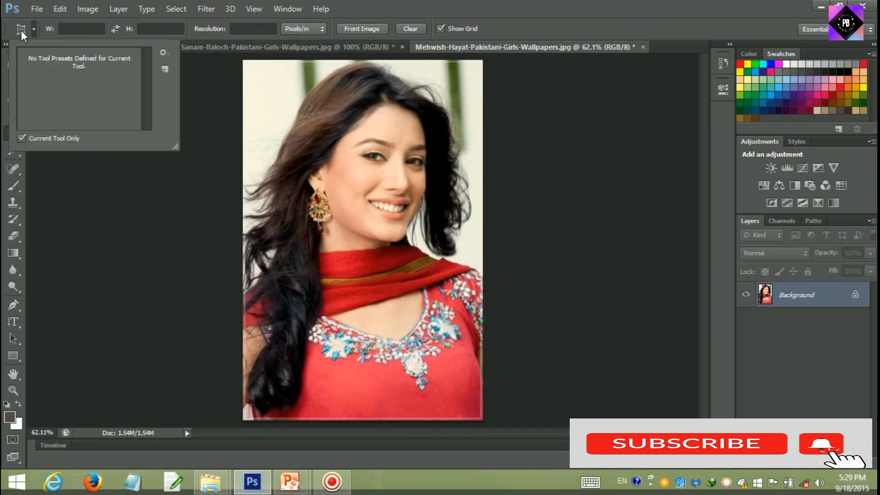
pyautogui.click(26, 32)
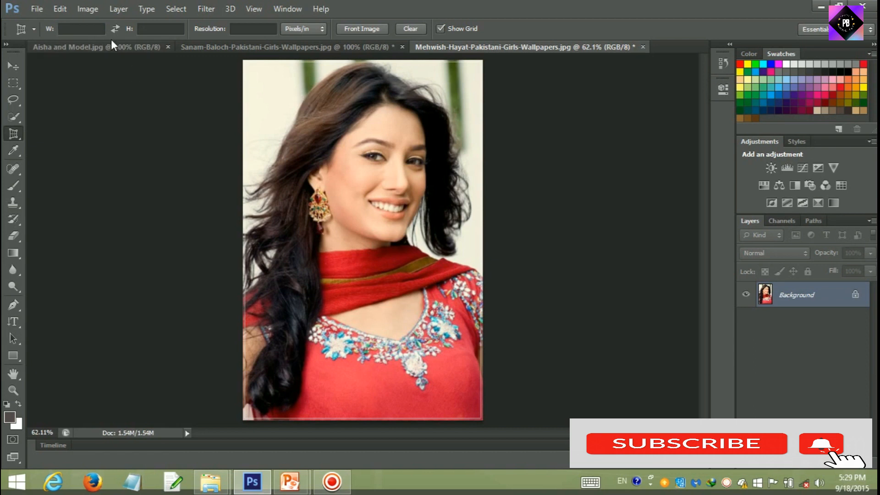
# - Outline a perspective crop across the hair and eyes, show the rulers, and adjust the outline's left and right edges
pyautogui.moveTo(275, 90); pyautogui.dragTo(456, 163)
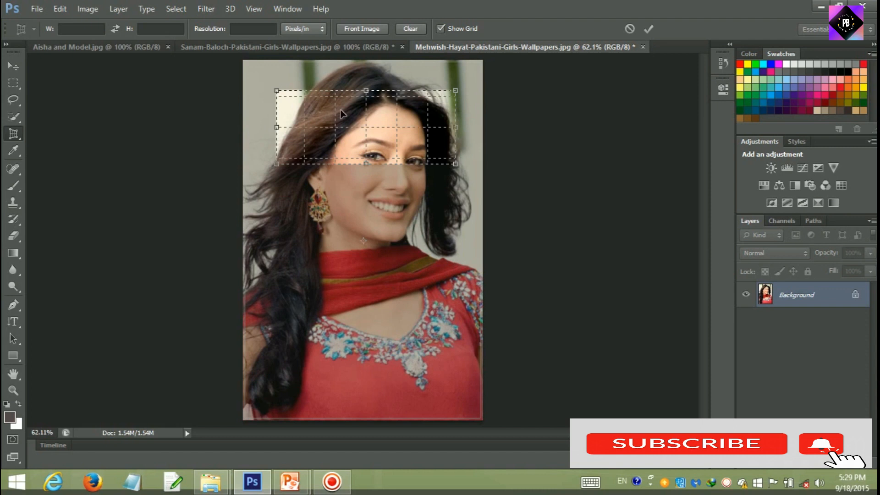
pyautogui.hotkey('ctrl', 'r')
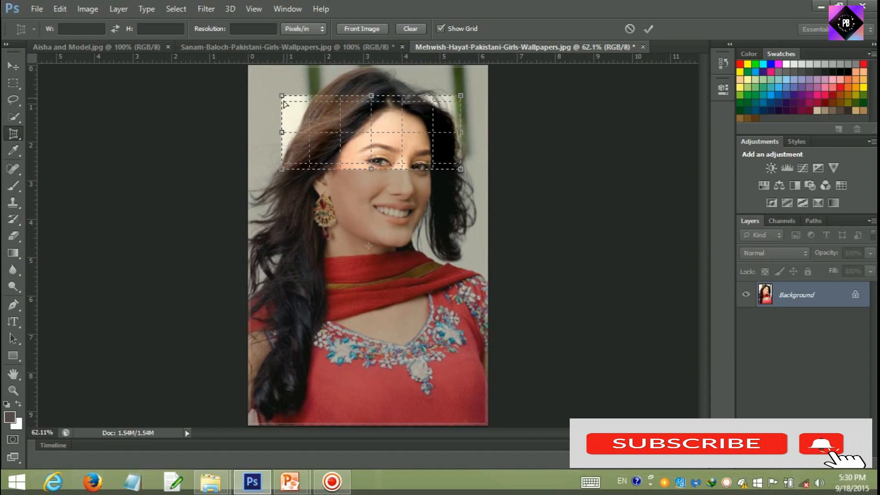
pyautogui.moveTo(282, 132); pyautogui.dragTo(285, 133)
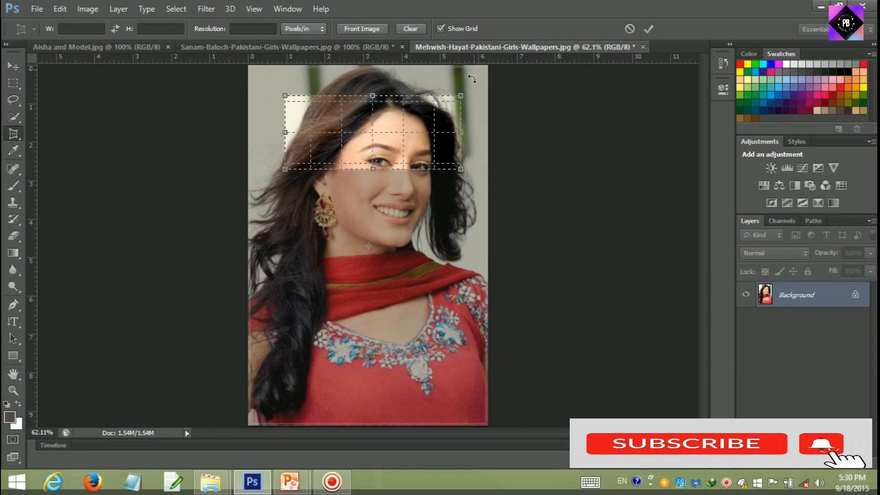
pyautogui.moveTo(464, 133); pyautogui.dragTo(481, 134)
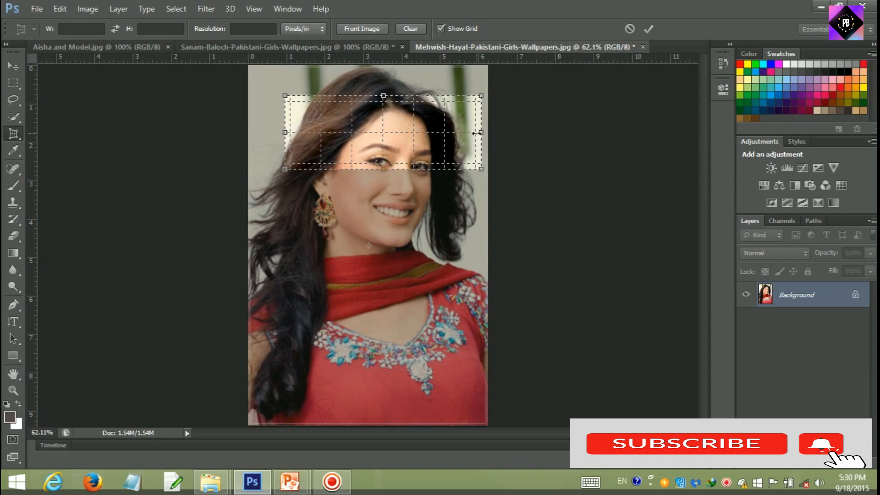
pyautogui.moveTo(481, 133); pyautogui.dragTo(475, 133)
# - Apply the perspective crop at a width of 500 px, undo it, and clear the width value
pyautogui.click(84, 30)
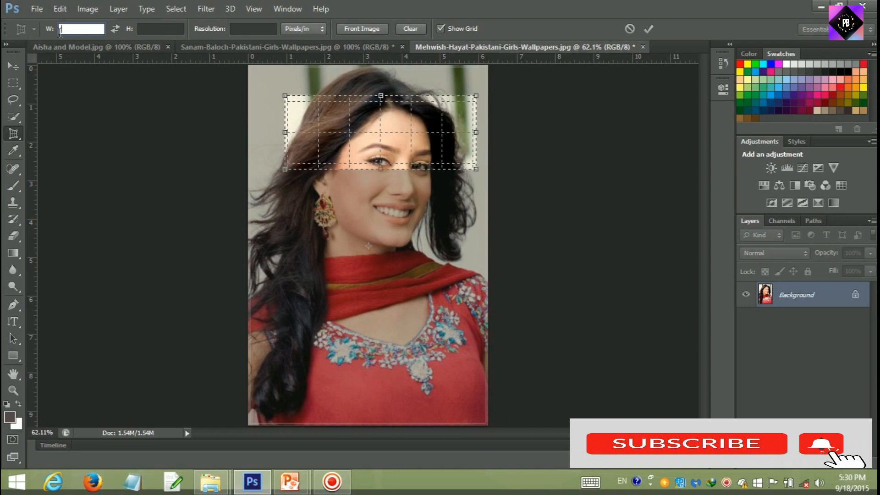
pyautogui.write('500')
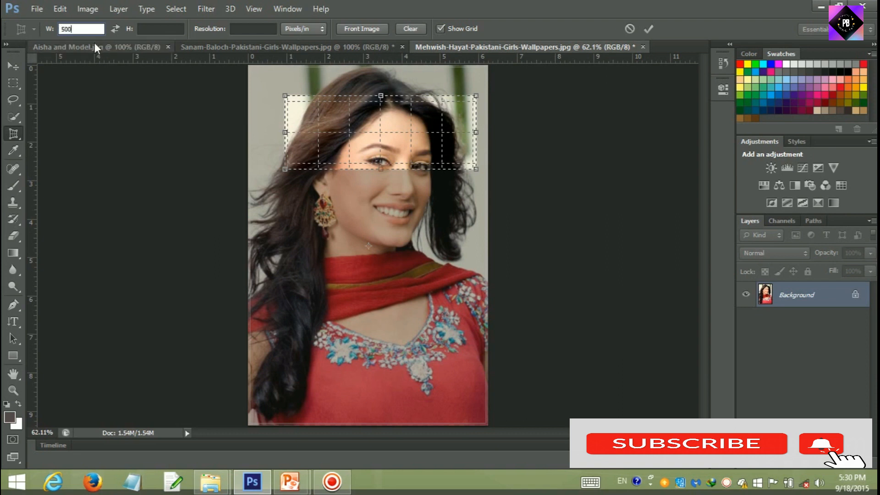
pyautogui.press('Return')
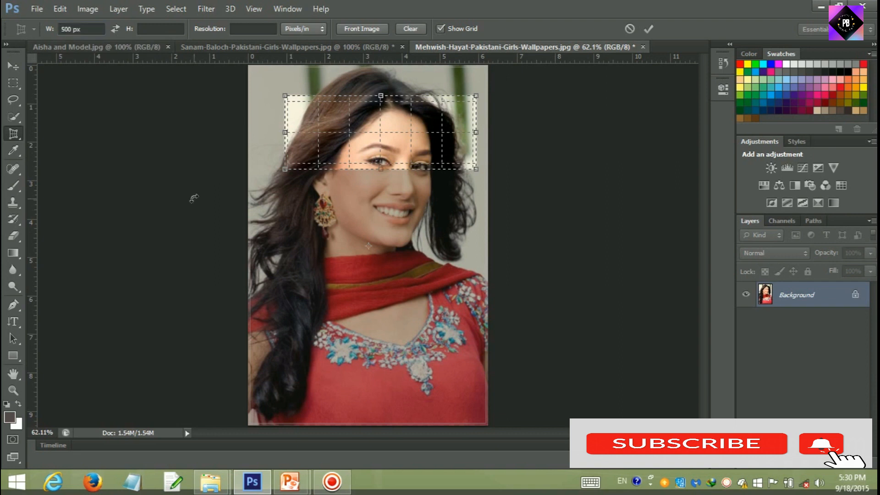
pyautogui.doubleClick(375, 152)
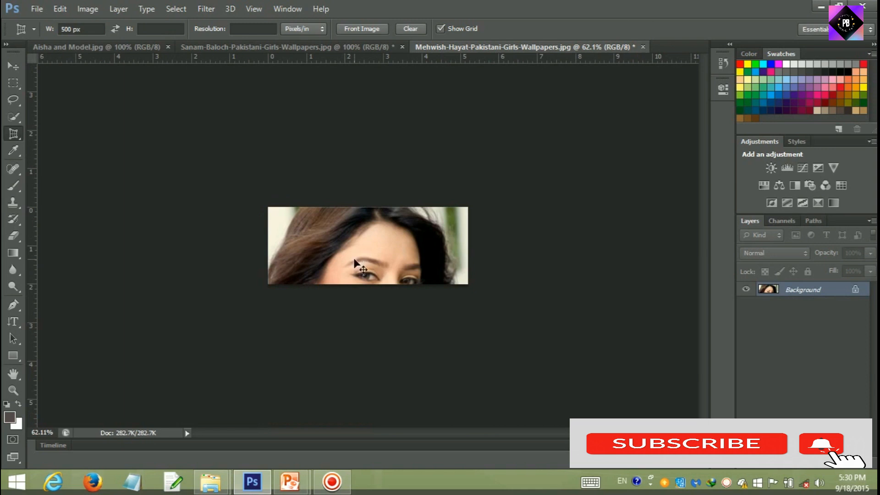
pyautogui.hotkey('ctrl', 'z')
pyautogui.click(81, 29)
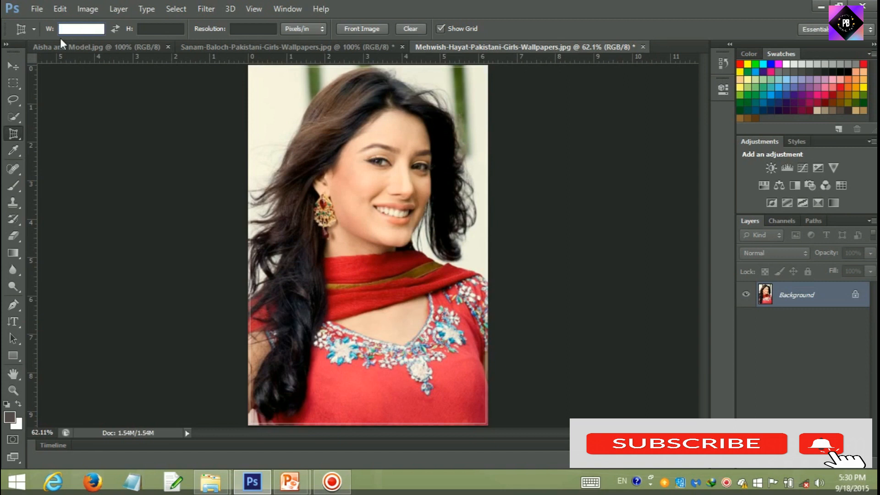
pyautogui.click(24, 27)
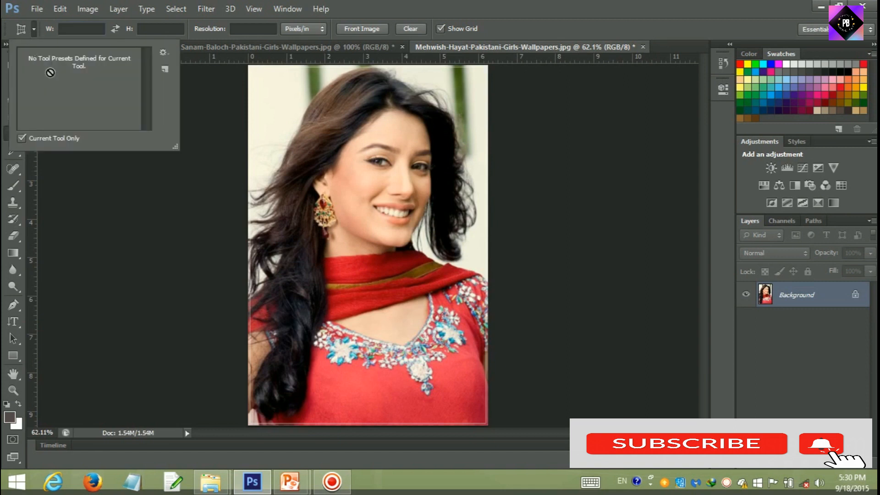
# - Apply a perspective crop around the face with a slanted right side and lower edge, and undo it
pyautogui.moveTo(316, 97); pyautogui.dragTo(462, 226)
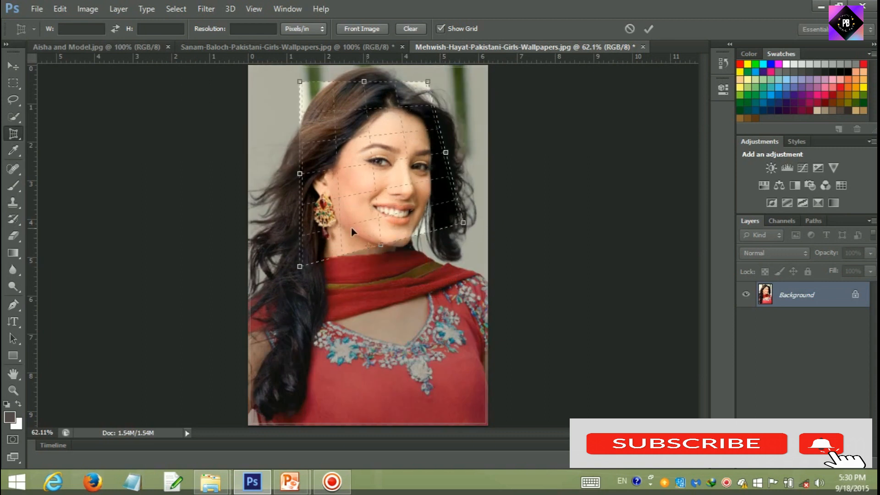
pyautogui.doubleClick(328, 234)
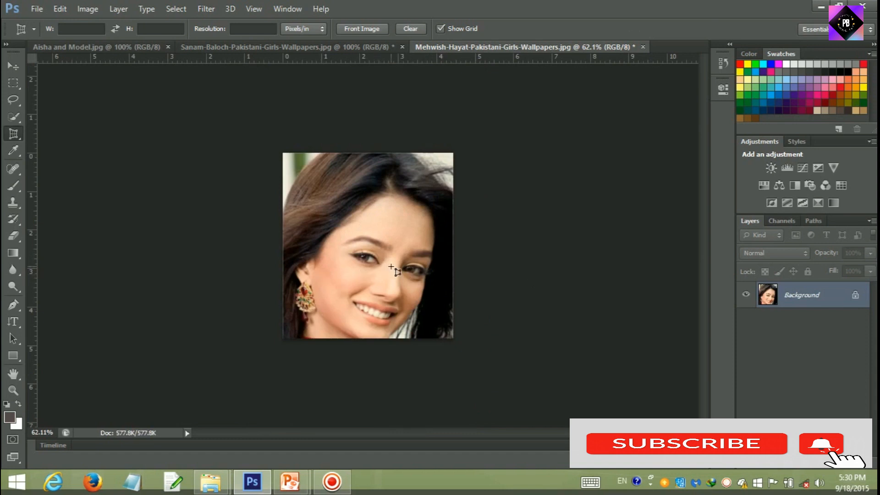
pyautogui.hotkey('ctrl', 'z')
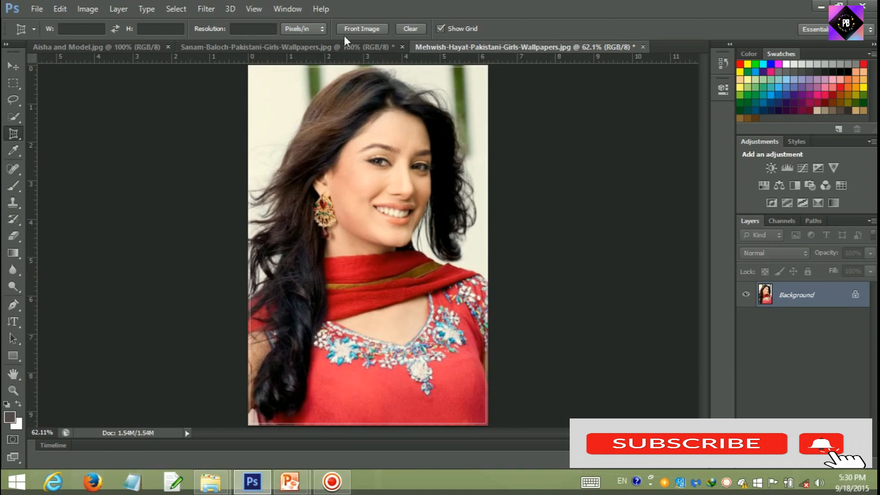
# - Set the perspective crop resolution to 72, replace the settings with the front image's values, and clear them
pyautogui.click(253, 29)
pyautogui.write('72')
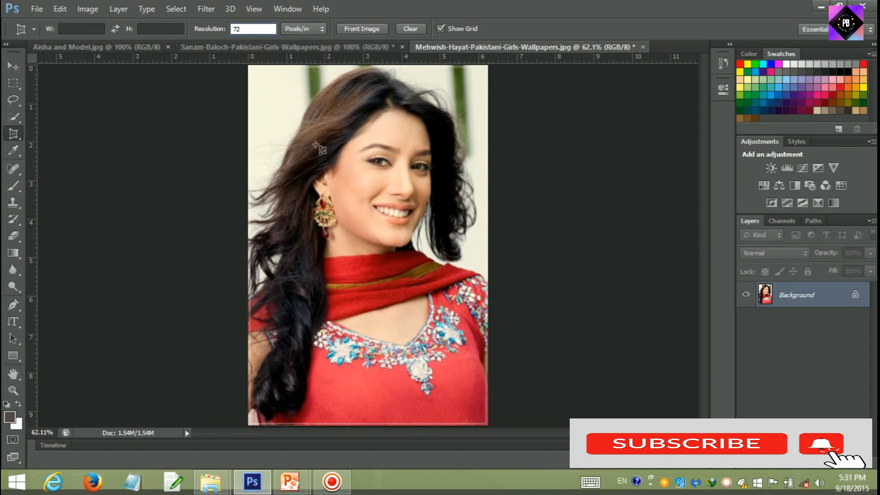
pyautogui.click(370, 28)
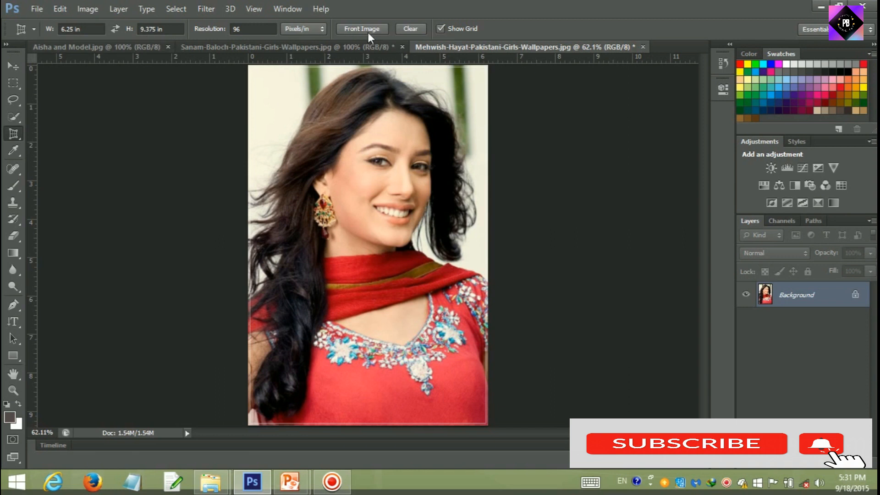
pyautogui.click(410, 28)
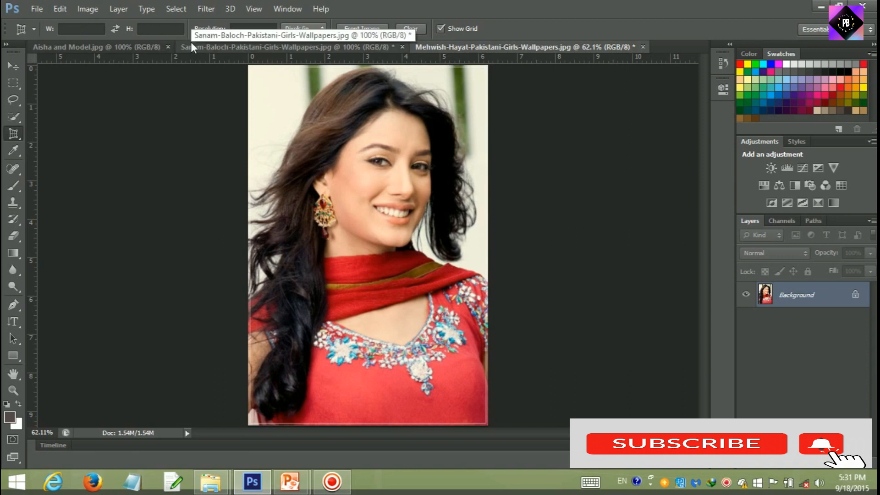
pyautogui.rightClick(21, 132)
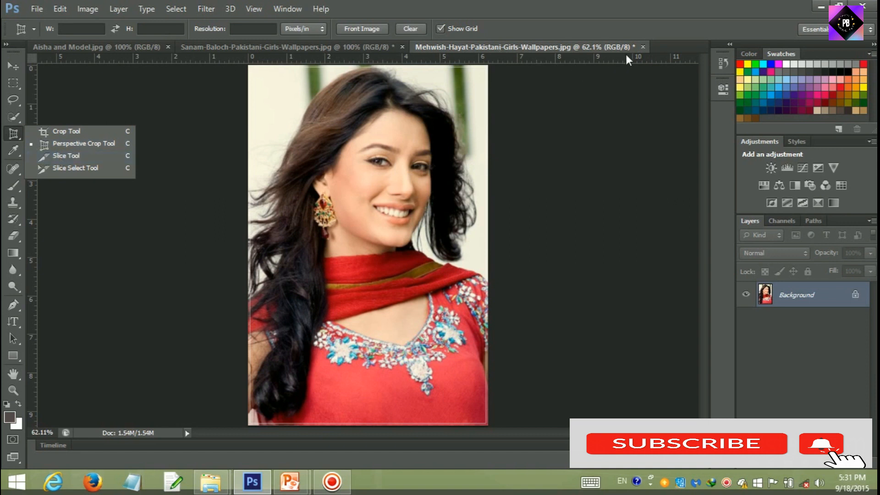
pyautogui.click(642, 47)
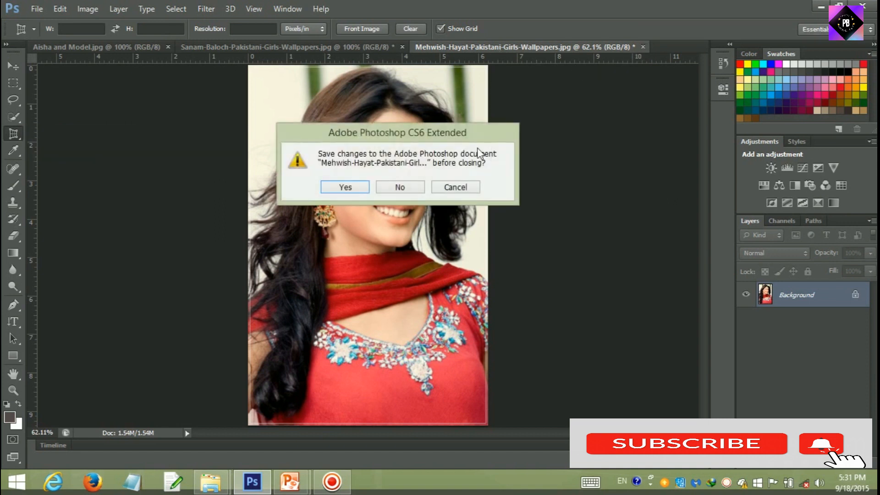
pyautogui.click(456, 188)
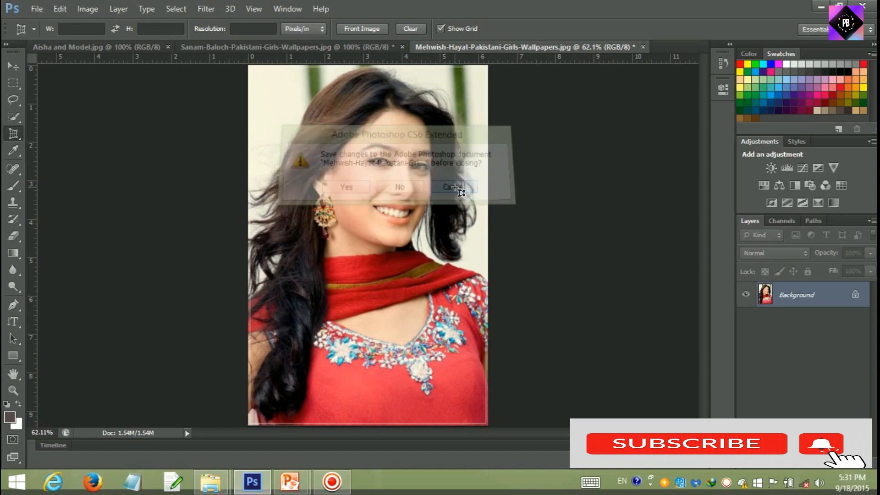
# - Apply a perspective crop from the hair down to the neckline, with its right side slanting outward toward the shoulder
pyautogui.moveTo(288, 81); pyautogui.dragTo(477, 323)
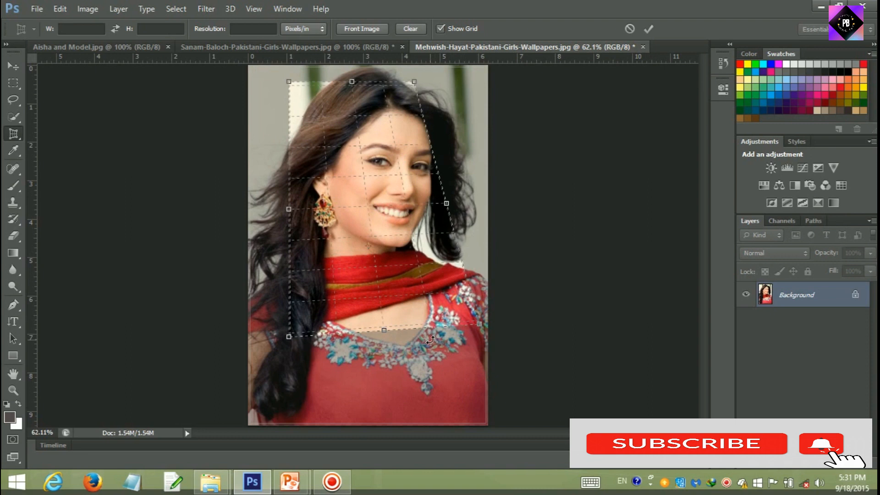
pyautogui.press('Return')
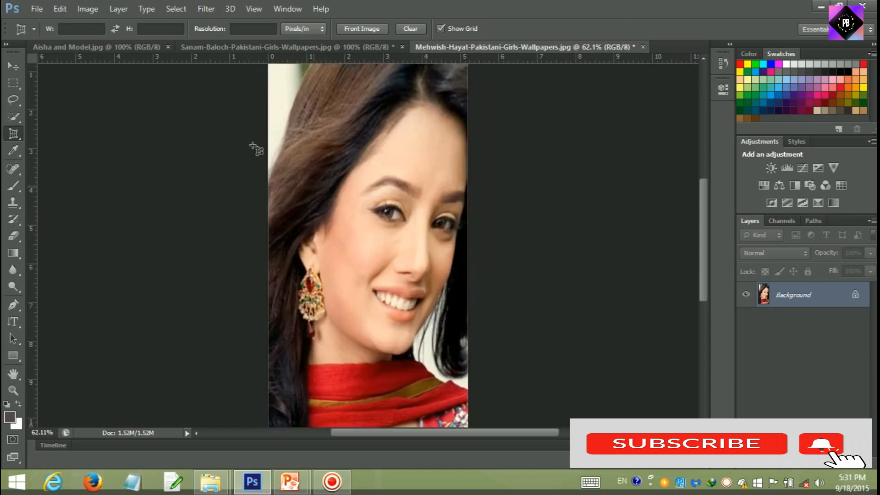
# - Save the cropped portrait as a Photoshop (PSD) file in the Project folder, keeping its file name, and close it
pyautogui.click(37, 9)
pyautogui.click(52, 164)
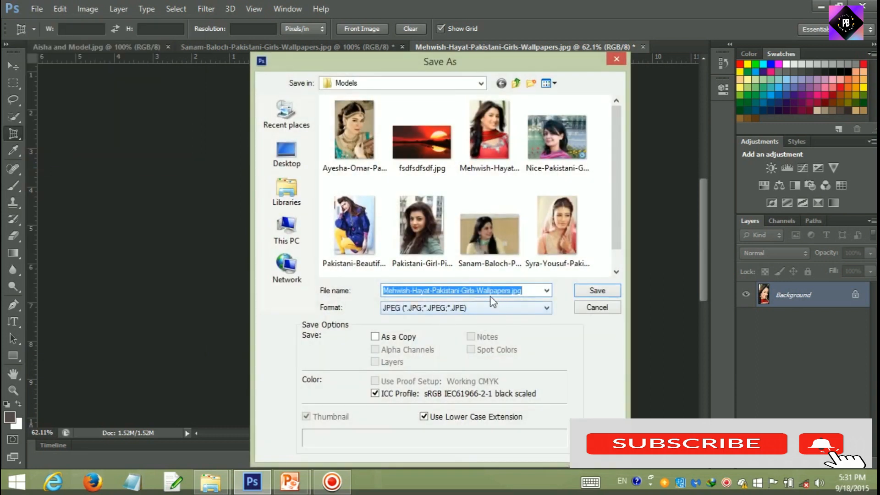
pyautogui.click(517, 84)
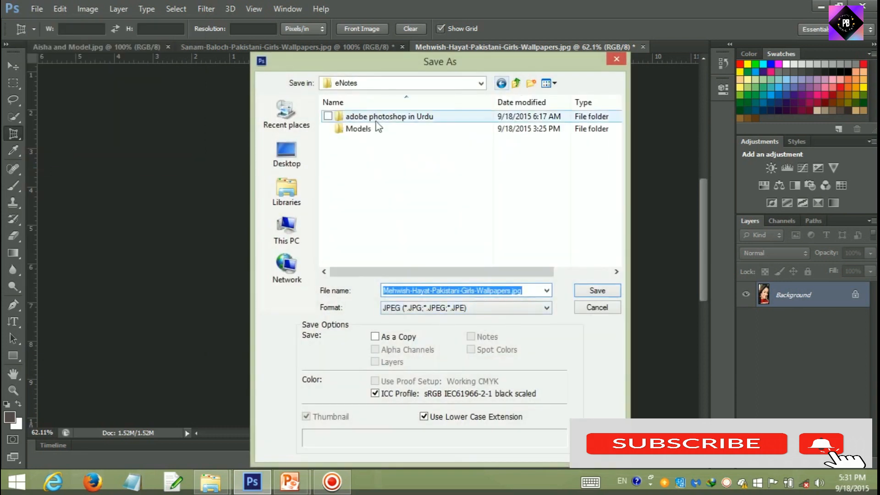
pyautogui.click(517, 84)
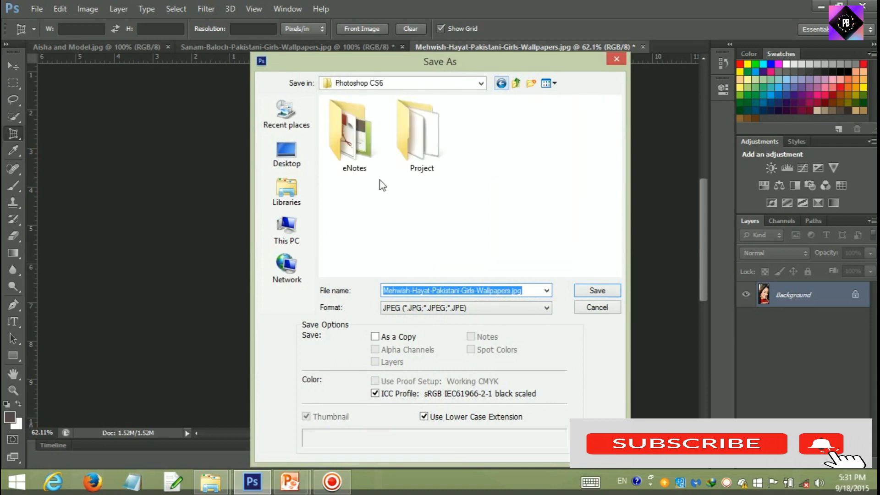
pyautogui.doubleClick(408, 156)
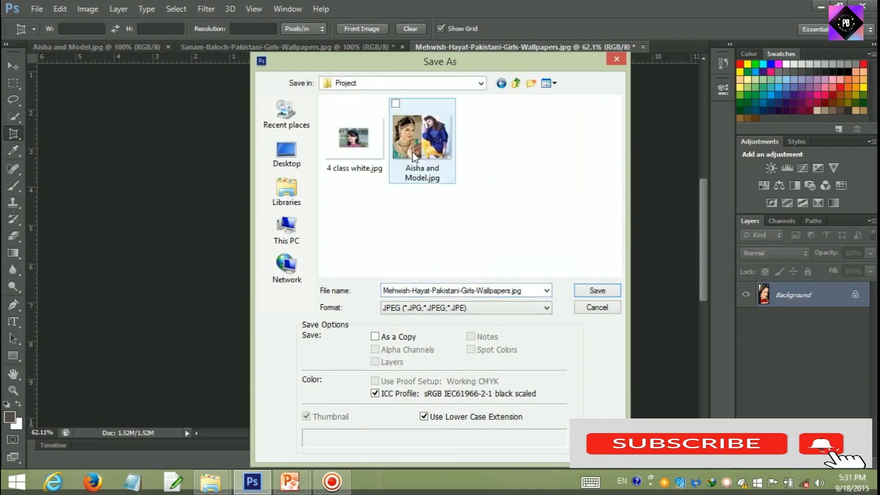
pyautogui.doubleClick(532, 292)
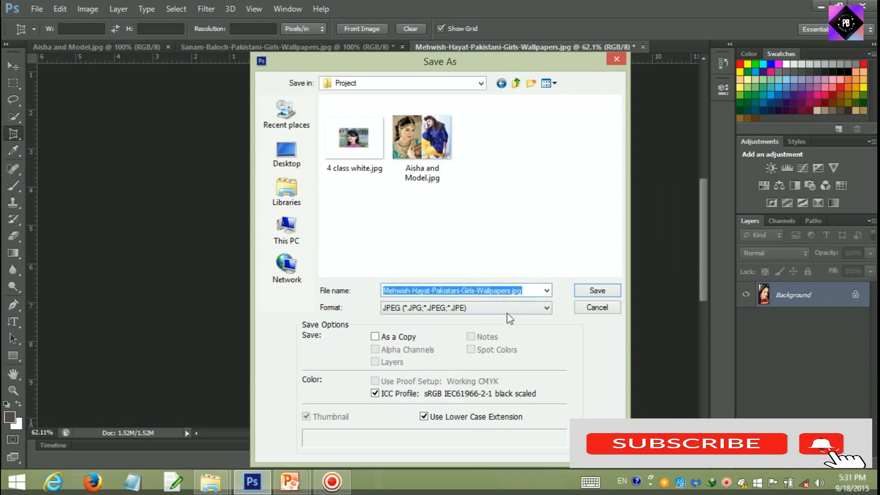
pyautogui.click(547, 307)
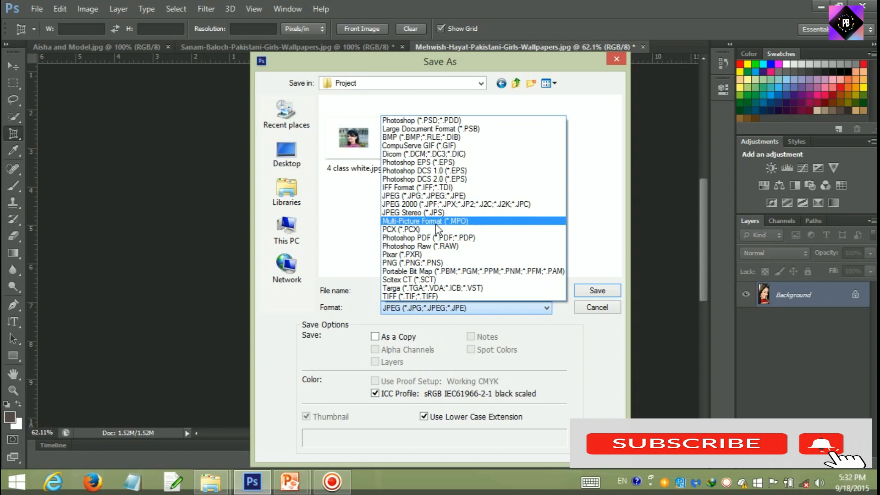
pyautogui.click(426, 120)
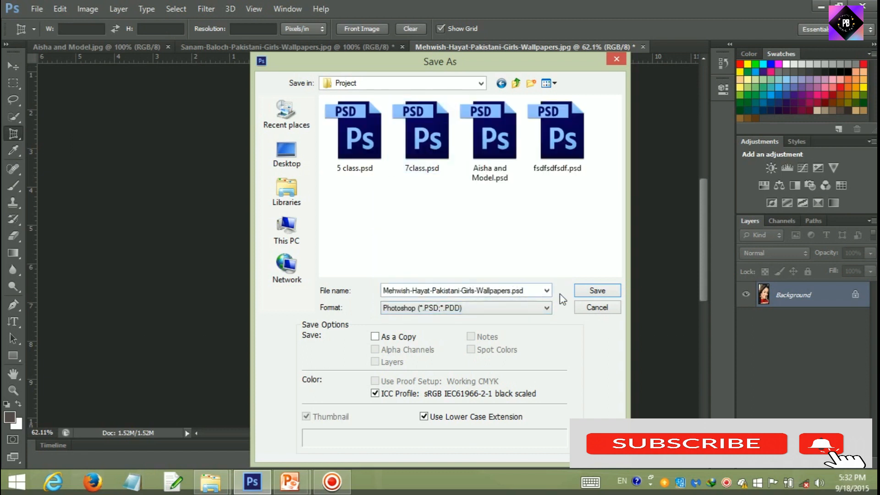
pyautogui.click(590, 292)
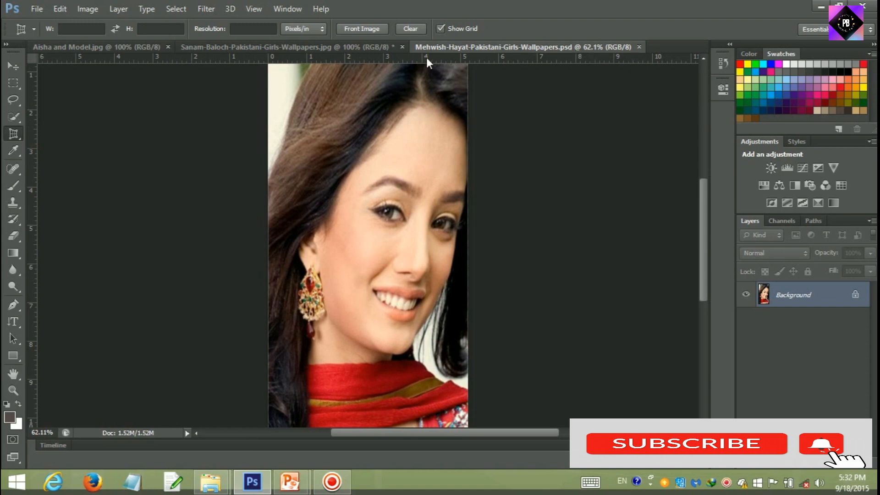
pyautogui.click(639, 47)
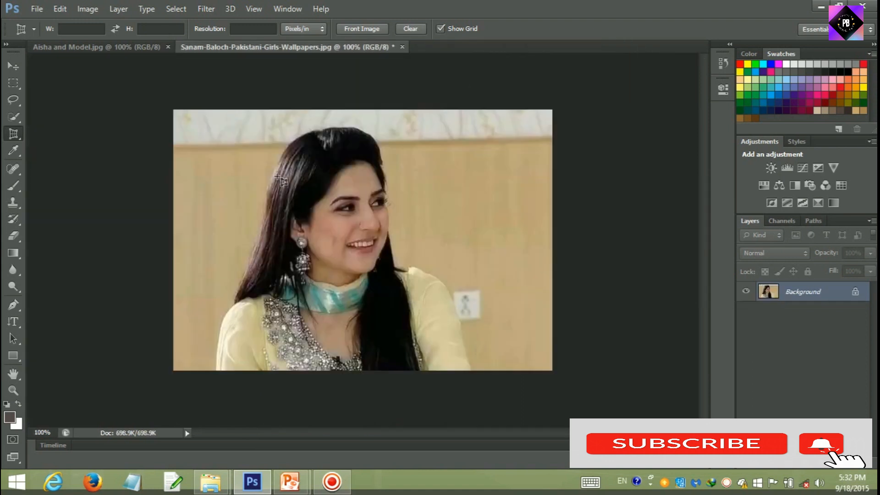
# - Perspective-crop the portrait around the head and shoulder with a slanted lower edge, and save the JPEG at quality 12
pyautogui.moveTo(269, 141); pyautogui.dragTo(389, 322)
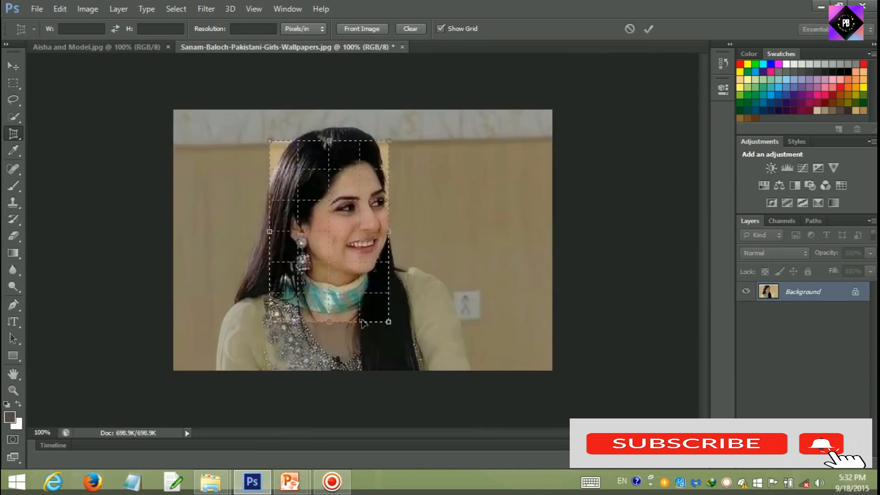
pyautogui.moveTo(388, 231); pyautogui.dragTo(448, 231)
pyautogui.moveTo(268, 325)
pyautogui.mouseDown()
pyautogui.moveTo(309, 347)
pyautogui.moveTo(282, 360)
pyautogui.mouseUp()
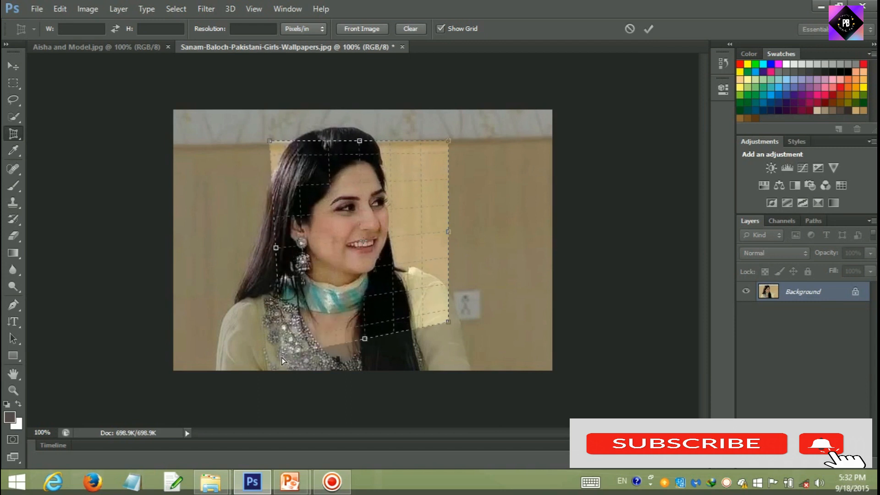
pyautogui.press('Return')
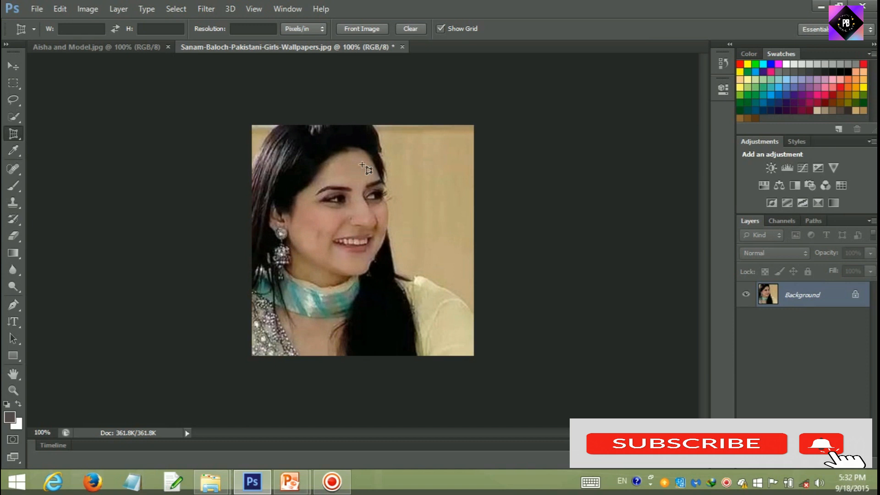
pyautogui.hotkey('ctrl', 's')
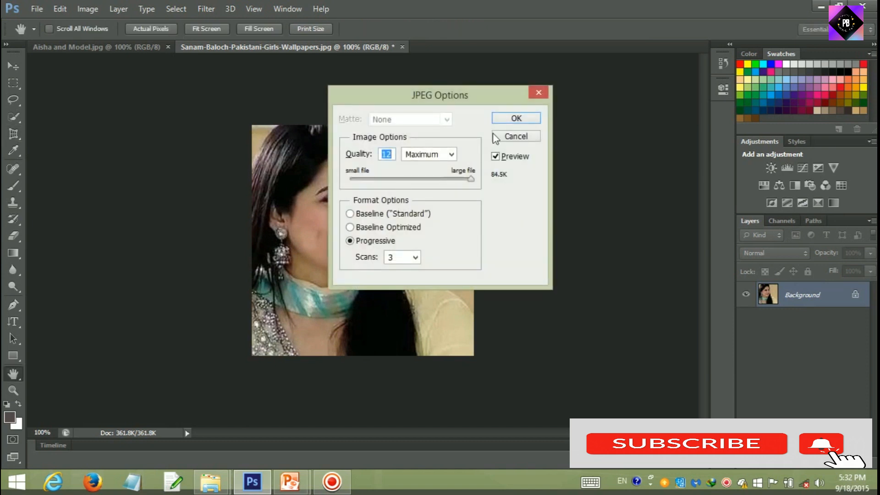
pyautogui.click(530, 118)
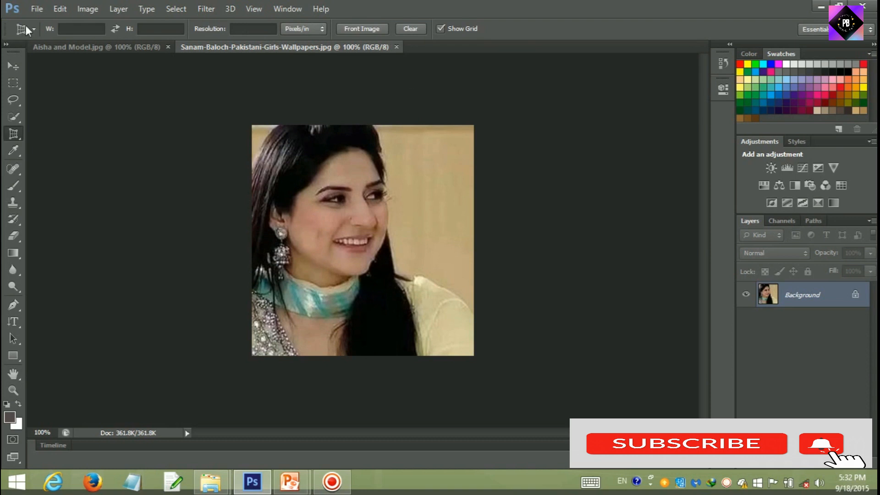
# - Save the image with the teal scarf in Photoshop (PSD) format in the Project folder under its existing name, and close it
pyautogui.click(37, 8)
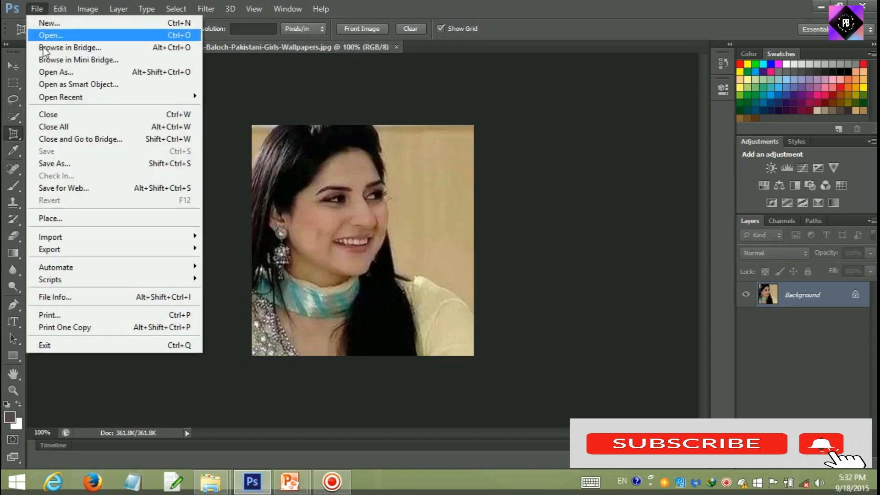
pyautogui.click(71, 163)
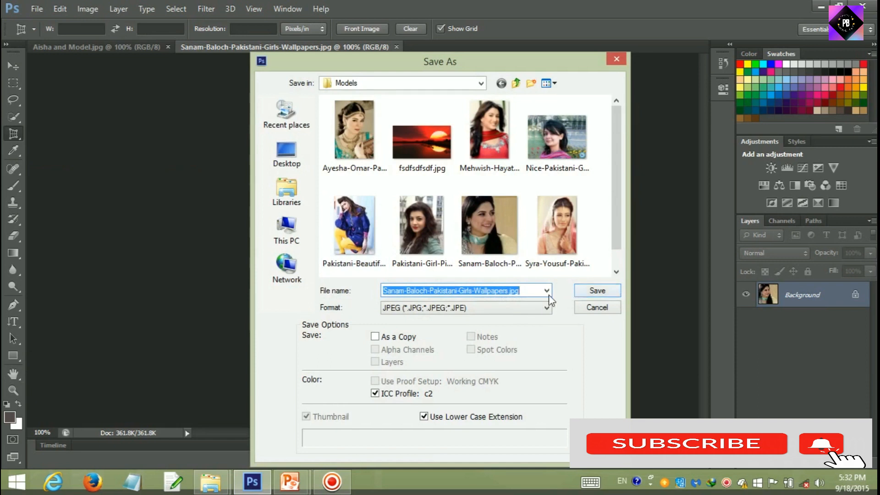
pyautogui.click(547, 308)
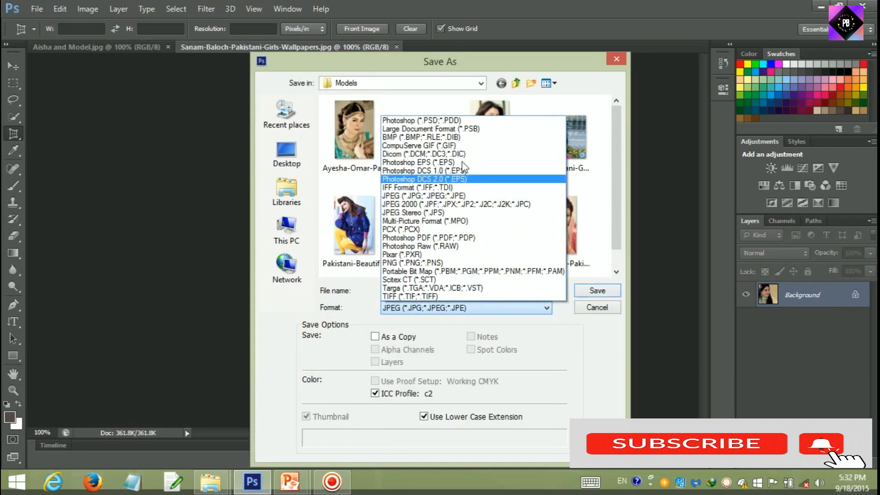
pyautogui.click(454, 121)
pyautogui.click(516, 83)
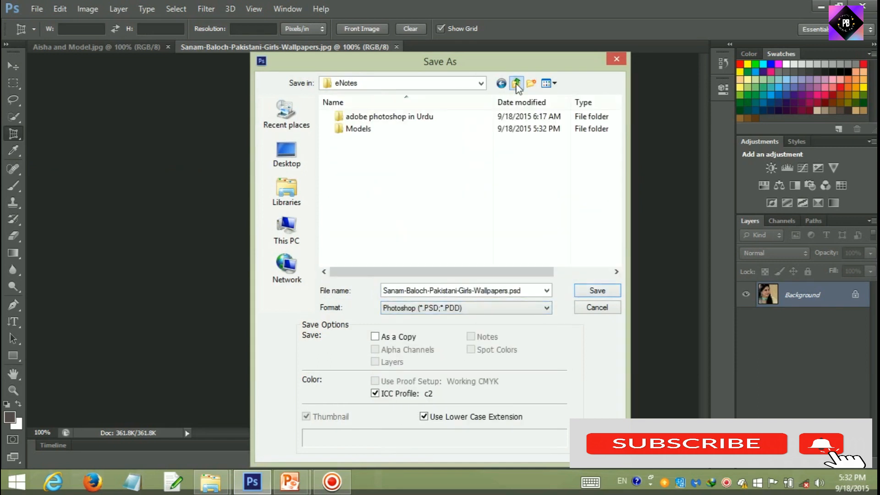
pyautogui.click(516, 83)
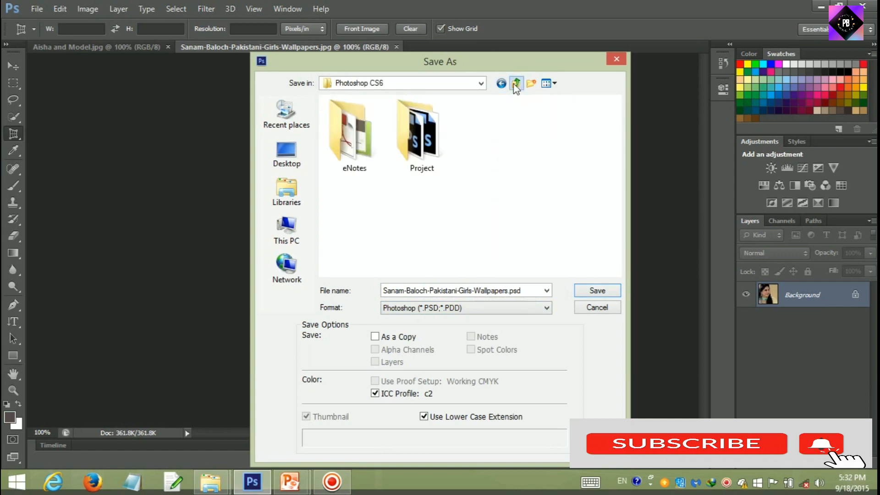
pyautogui.click(413, 158)
pyautogui.doubleClick(413, 157)
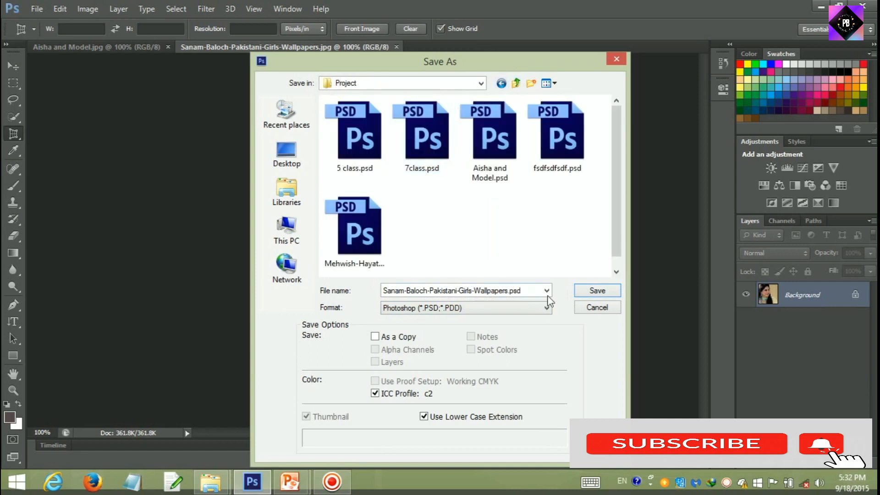
pyautogui.click(598, 291)
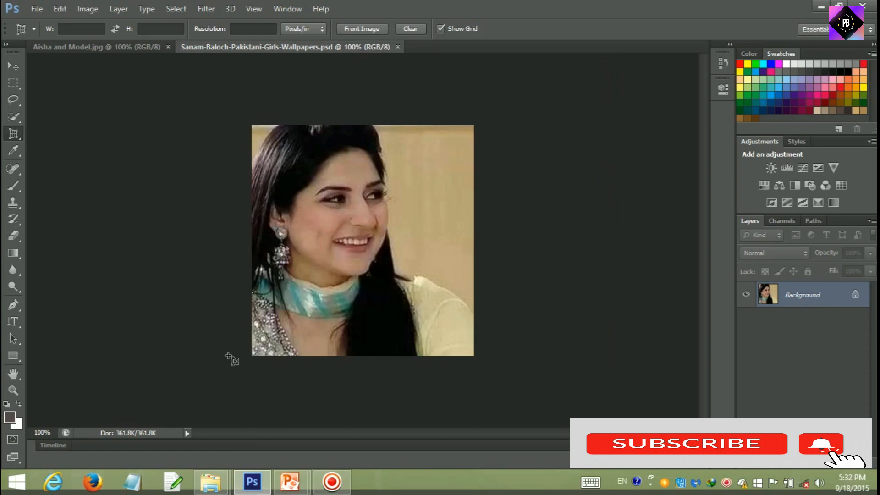
pyautogui.click(398, 47)
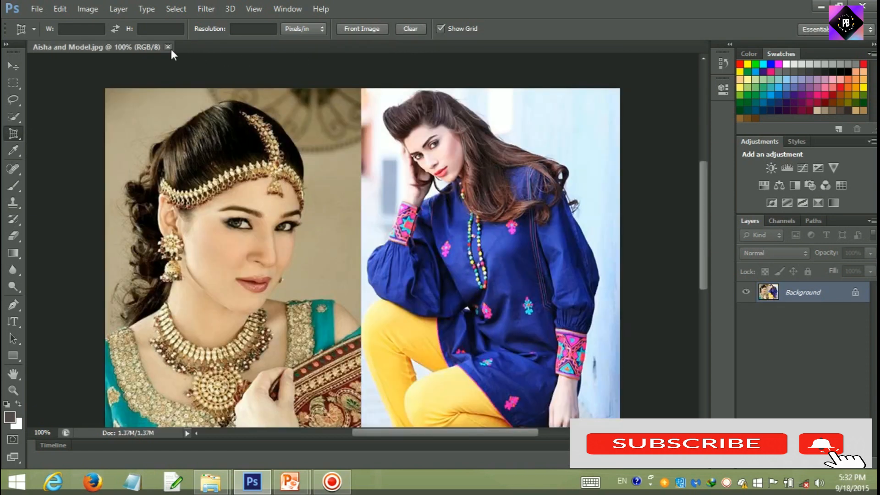
# - Perspective-crop the two-photo image around the face with the gold headpiece, narrowing toward a slanted lower edge
pyautogui.moveTo(159, 104); pyautogui.dragTo(260, 423)
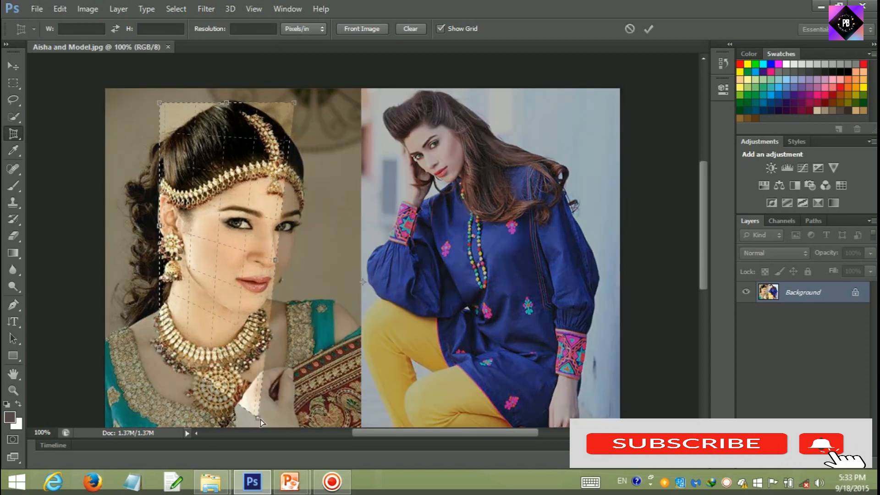
pyautogui.press('Return')
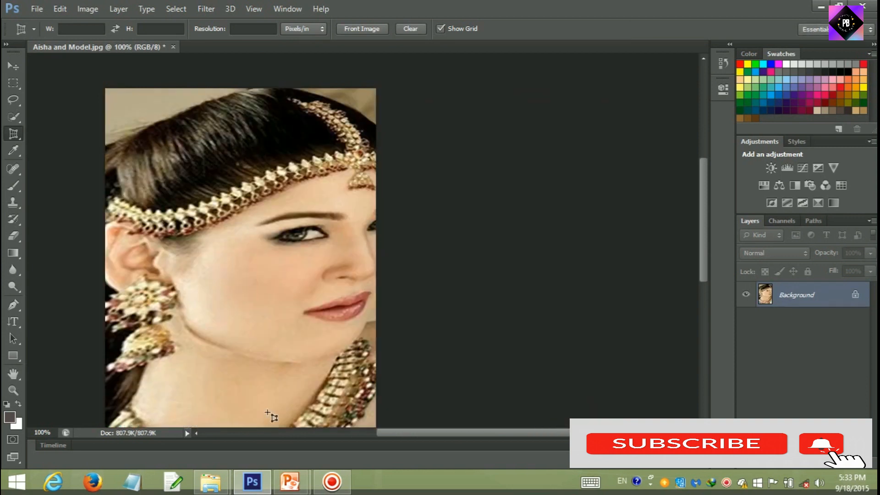
# - Save the cropped image as "9th class" in Photoshop (PSD) format in the Project folder, and close it
pyautogui.click(35, 9)
pyautogui.click(69, 164)
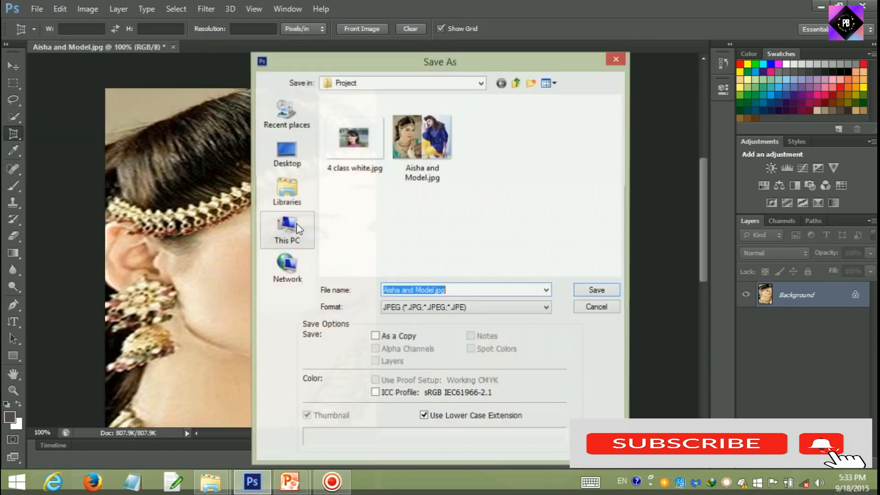
pyautogui.write('9')
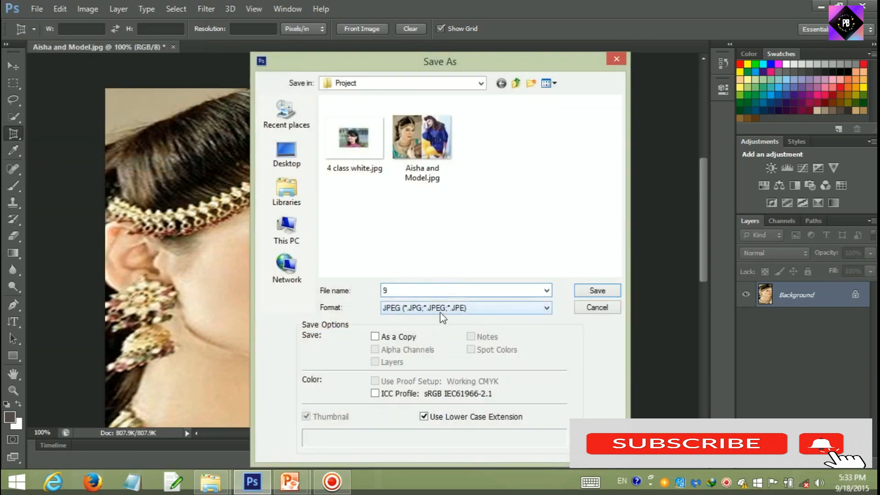
pyautogui.write('th class')
pyautogui.click(531, 83)
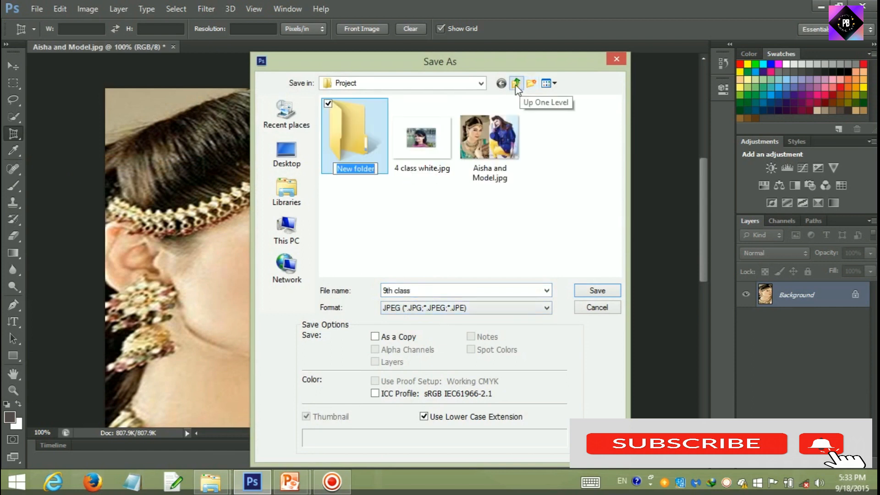
pyautogui.click(516, 84)
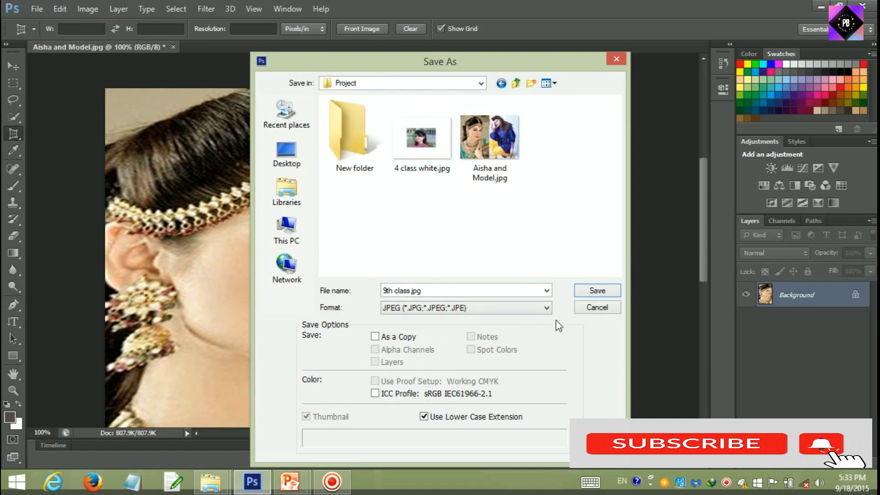
pyautogui.click(547, 307)
pyautogui.click(458, 115)
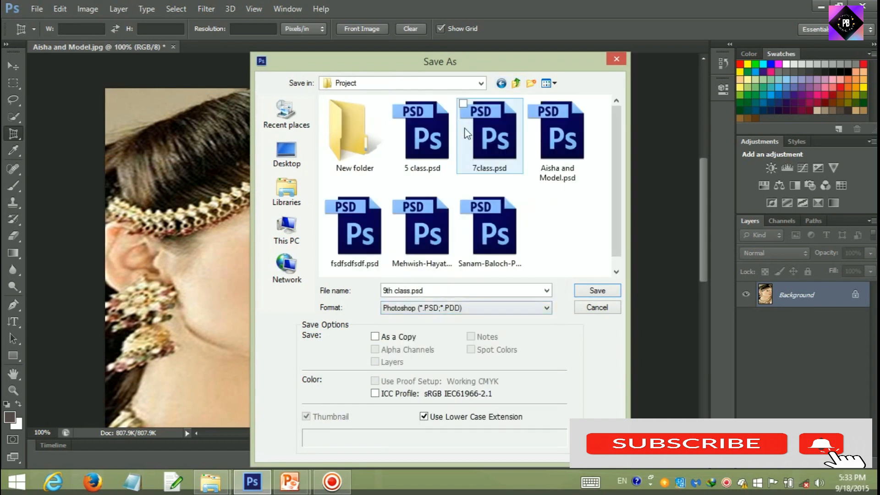
pyautogui.click(598, 290)
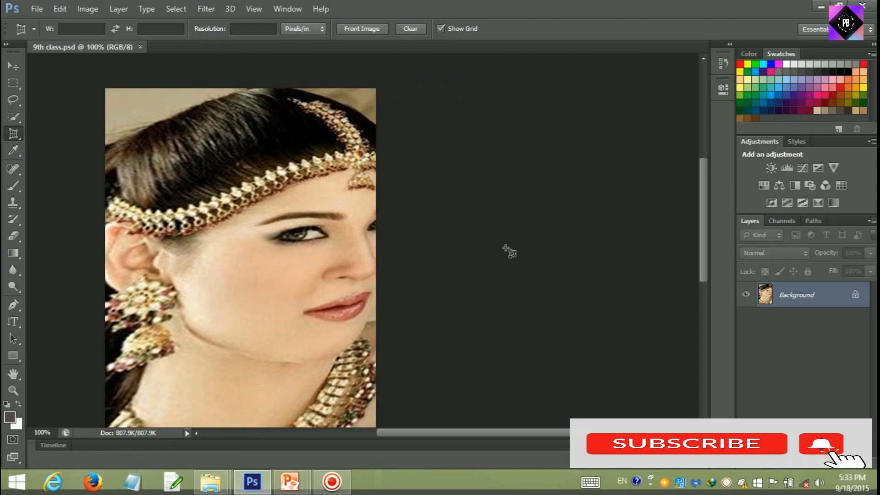
pyautogui.click(140, 47)
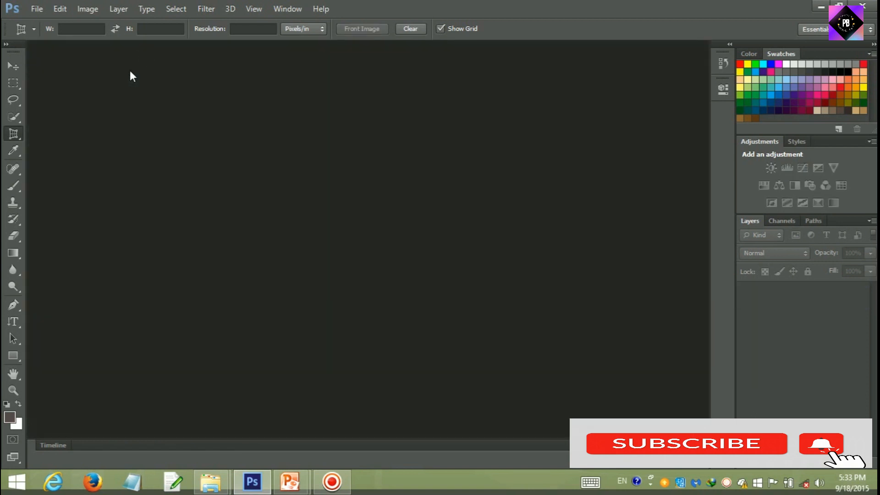
# - Open the image expert group.png from the Desktop
pyautogui.click(37, 8)
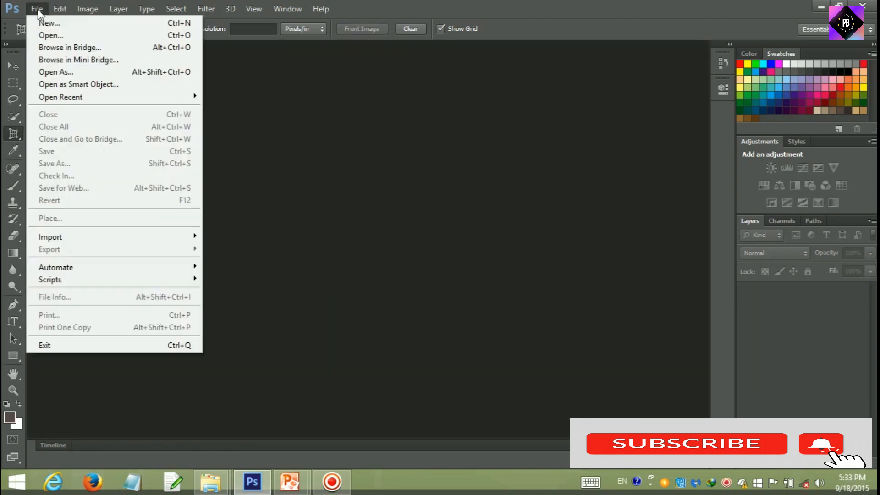
pyautogui.click(41, 35)
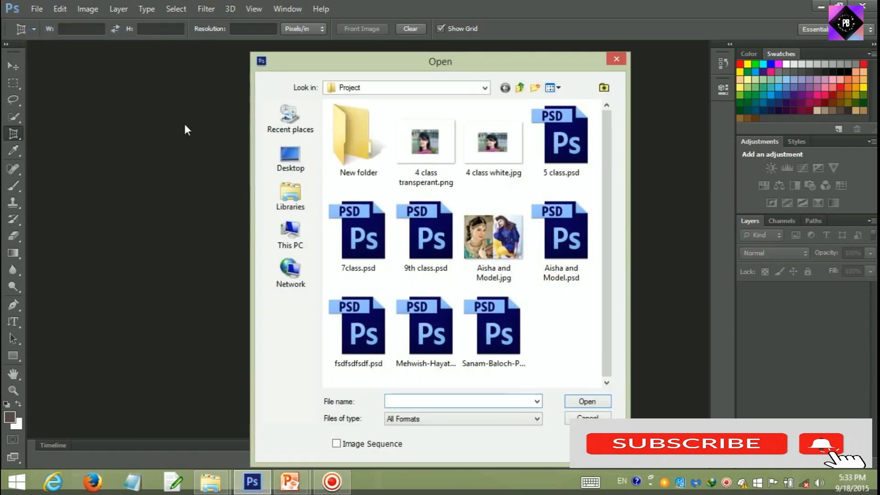
pyautogui.click(292, 157)
pyautogui.click(479, 230)
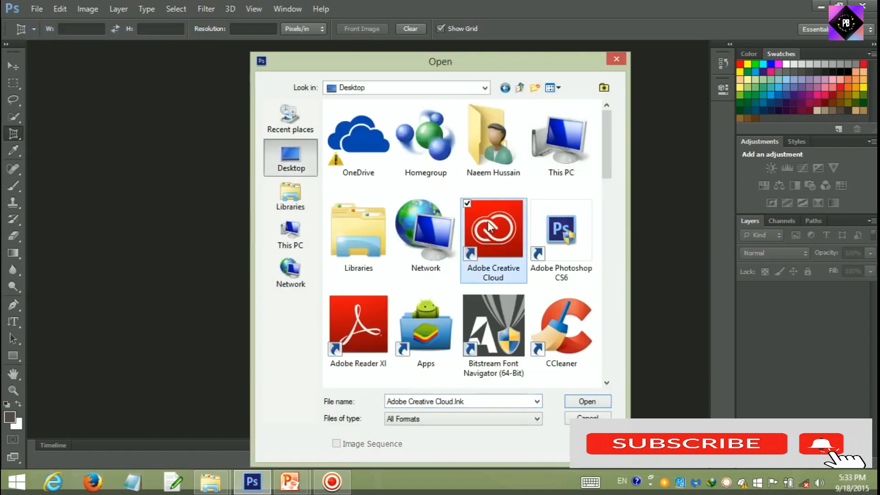
pyautogui.scroll(-1, 488, 221)
pyautogui.scroll(-5, 487, 225)
pyautogui.scroll(5, 488, 224)
pyautogui.scroll(-5, 488, 225)
pyautogui.scroll(-3, 490, 227)
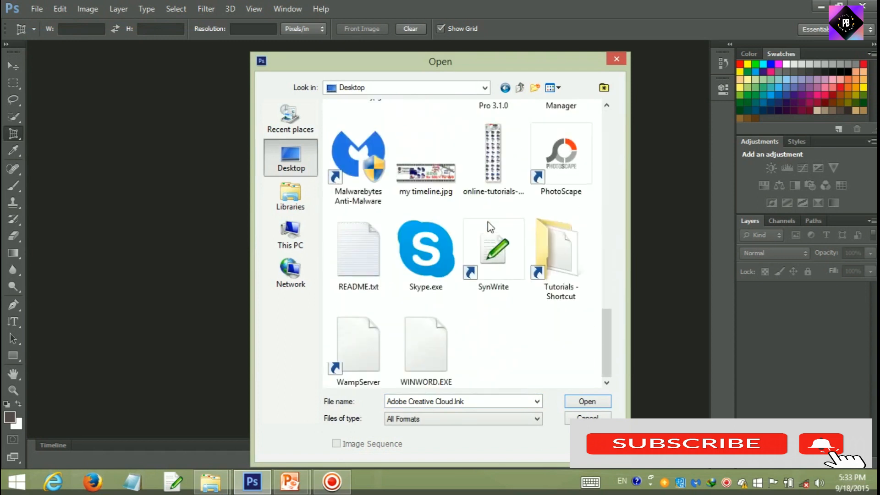
pyautogui.scroll(3, 491, 227)
pyautogui.click(426, 117)
pyautogui.scroll(1, 572, 384)
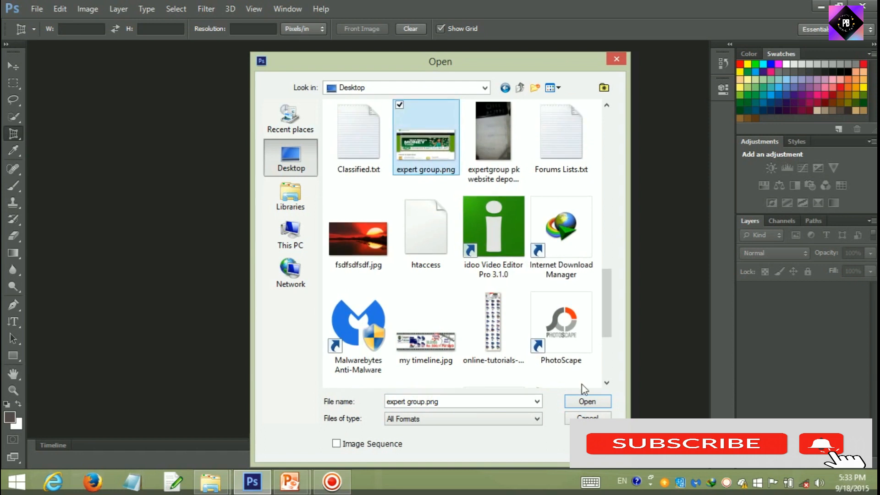
pyautogui.click(590, 402)
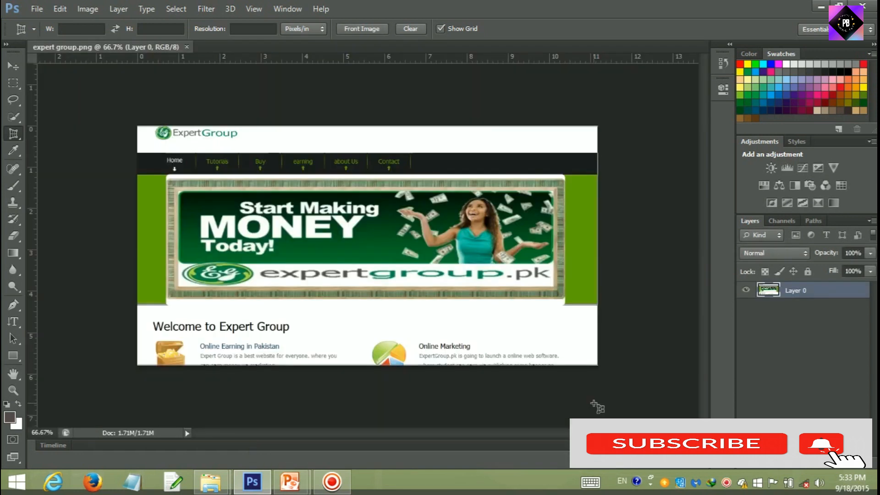
# - Switch to the Windows desktop and copy expert group.png into the Models folder inside eNotes
pyautogui.click(822, 7)
pyautogui.press('super')
pyautogui.press('super')
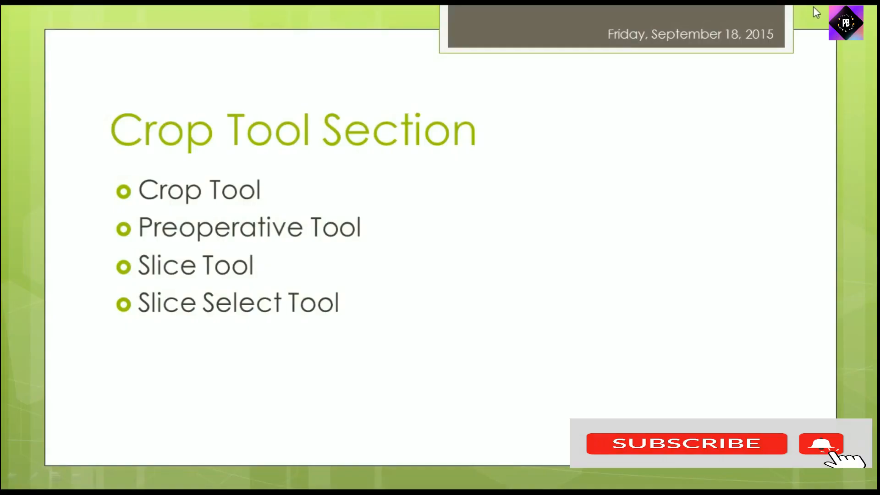
pyautogui.press('super+d')
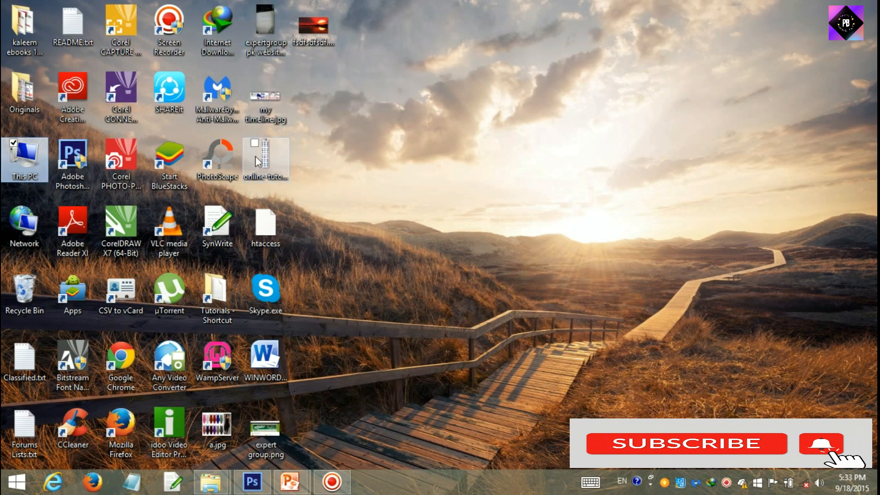
pyautogui.click(267, 416)
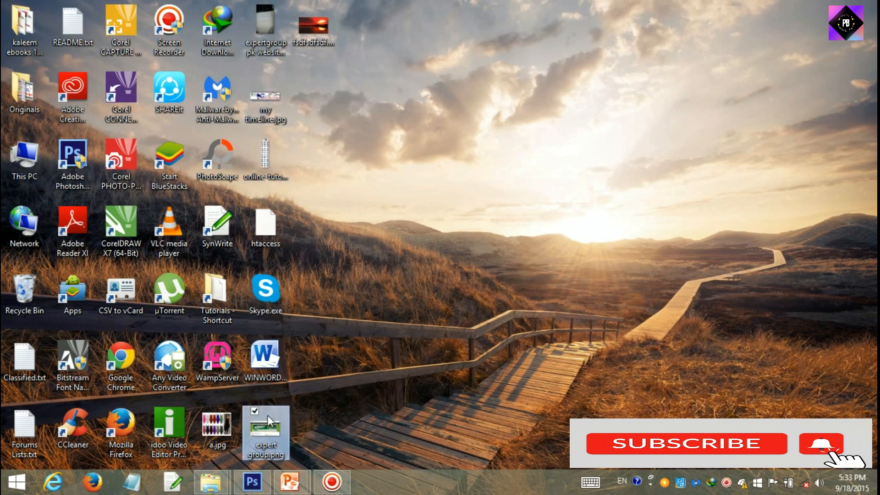
pyautogui.moveTo(268, 416); pyautogui.dragTo(486, 256)
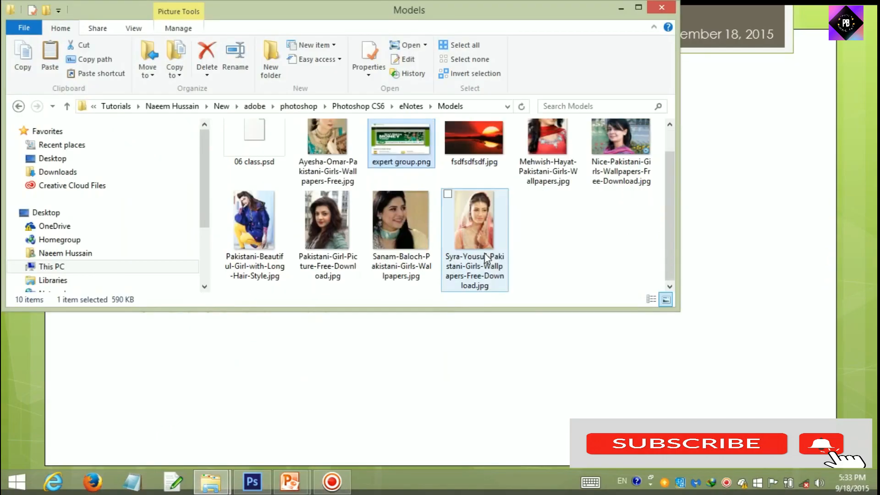
pyautogui.click(621, 9)
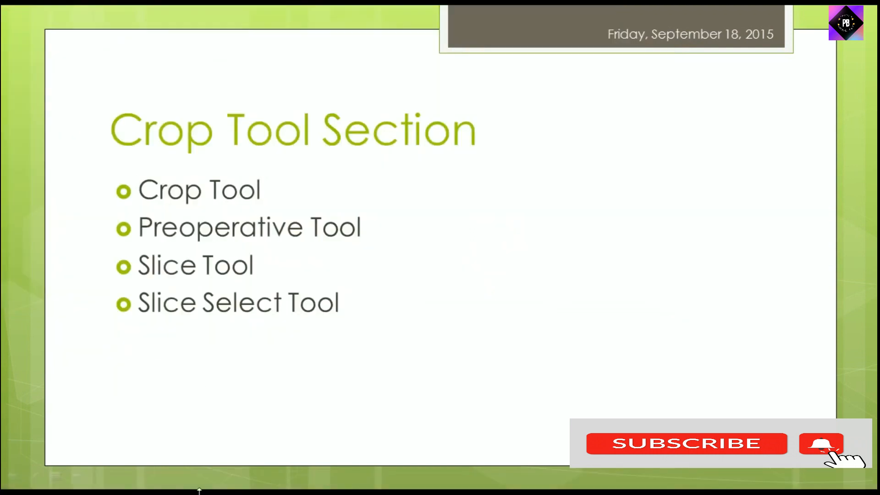
# - Switch back to Photoshop and draw a slice around the Expert Group logo with the Slice tool
pyautogui.press('super+d')
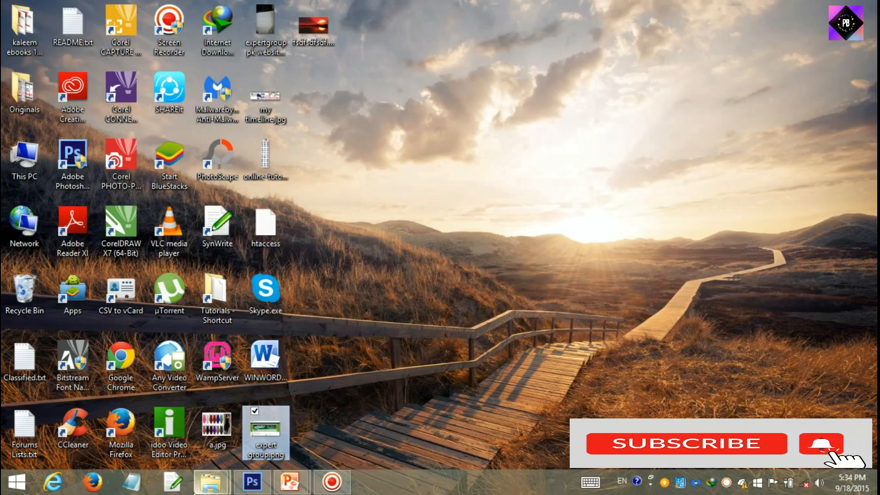
pyautogui.click(243, 486)
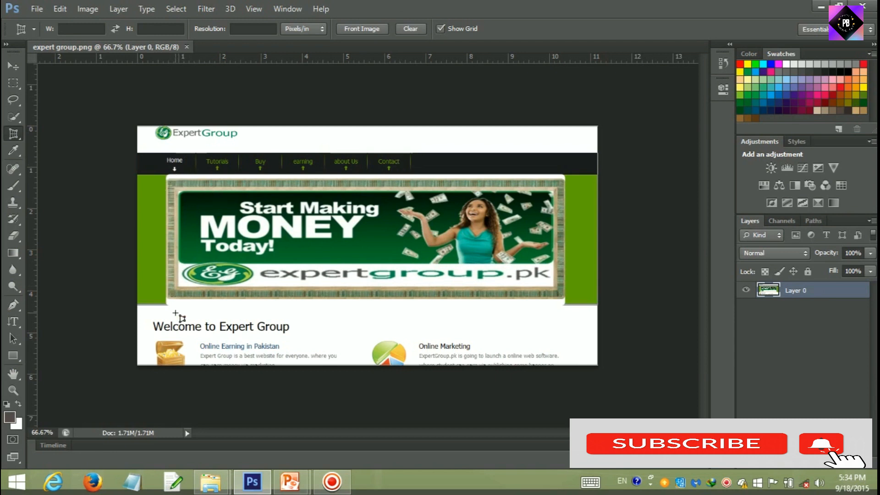
pyautogui.rightClick(14, 135)
pyautogui.click(57, 156)
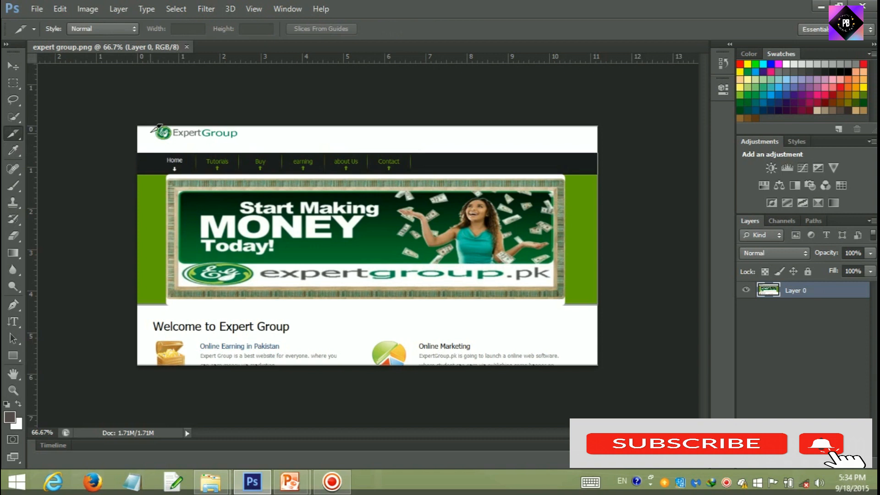
pyautogui.moveTo(153, 125); pyautogui.dragTo(243, 147)
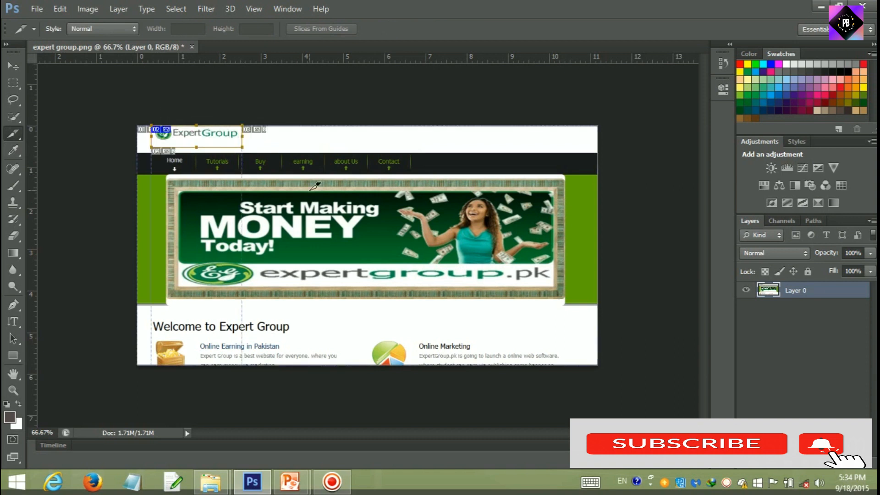
# - Draw separate slices around the Home, Tutorials, Buy, earning and about Us items of the navigation bar
pyautogui.moveTo(154, 144); pyautogui.dragTo(242, 178)
pyautogui.moveTo(242, 147); pyautogui.dragTo(286, 177)
pyautogui.moveTo(291, 148); pyautogui.dragTo(327, 178)
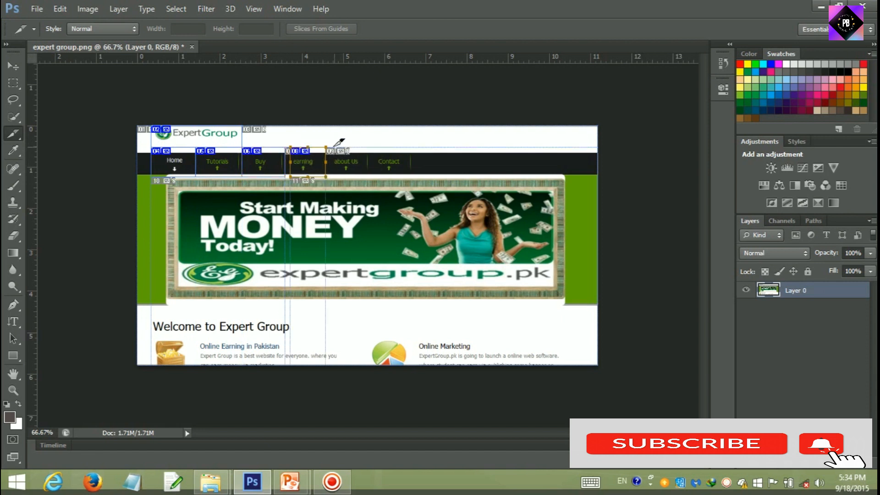
pyautogui.moveTo(334, 148); pyautogui.dragTo(367, 177)
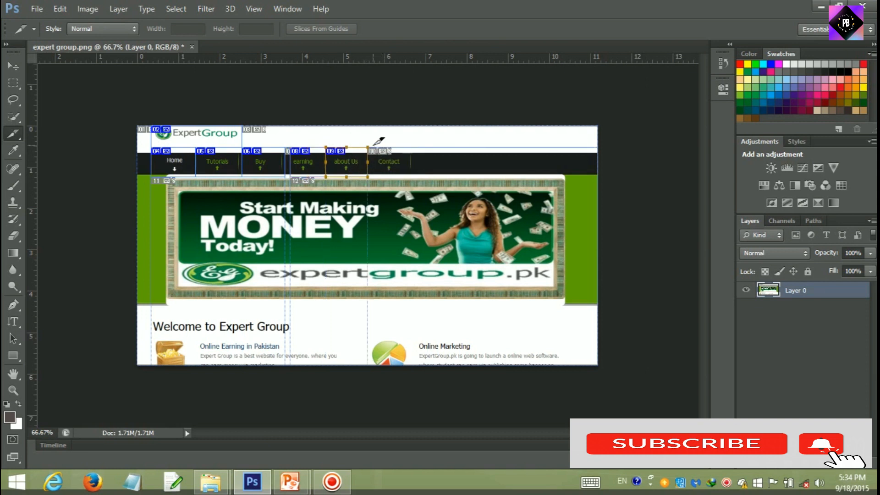
# - Draw a slice around the Contact menu item and another around the framed Start Making Money banner
pyautogui.moveTo(369, 144); pyautogui.dragTo(369, 166)
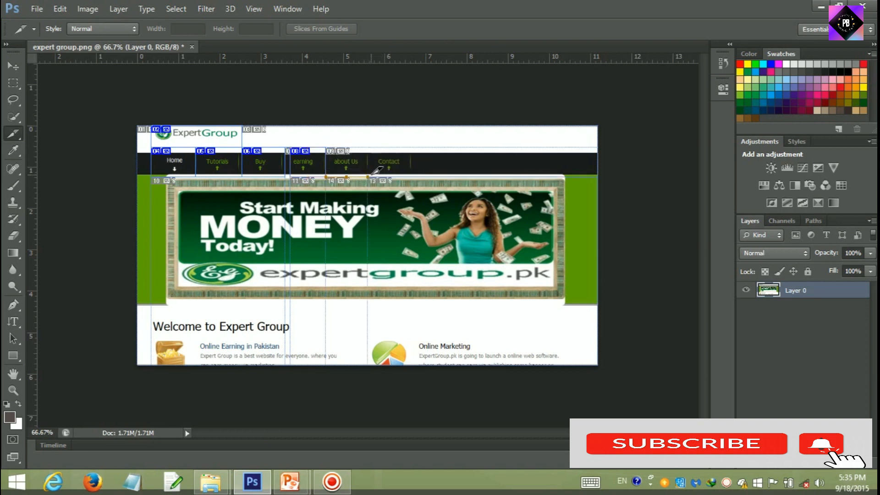
pyautogui.click(377, 149)
pyautogui.moveTo(369, 148); pyautogui.dragTo(413, 177)
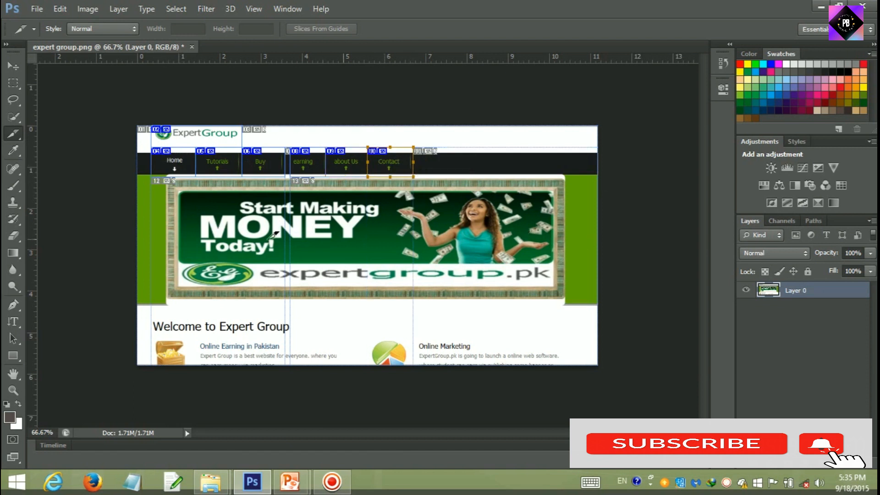
pyautogui.moveTo(171, 174); pyautogui.dragTo(574, 301)
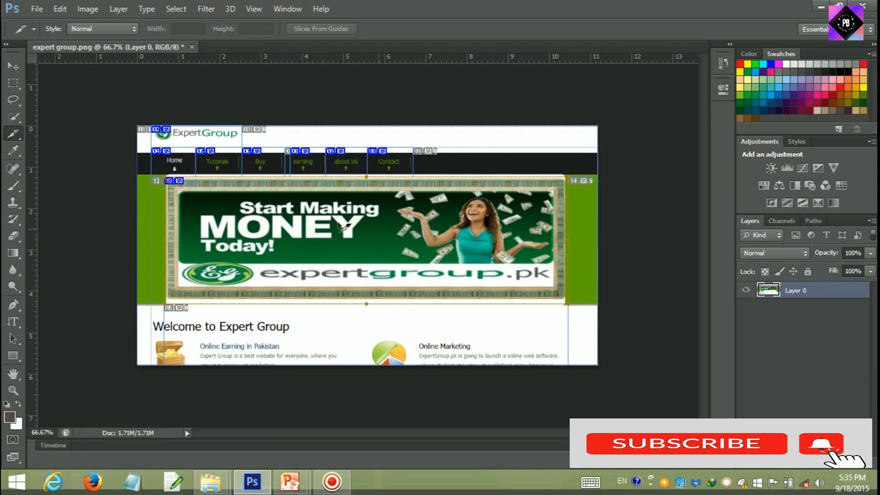
# - Bring up Save for Web for the sliced page, view its original and optimized versions, and start saving the GIF output
pyautogui.click(35, 10)
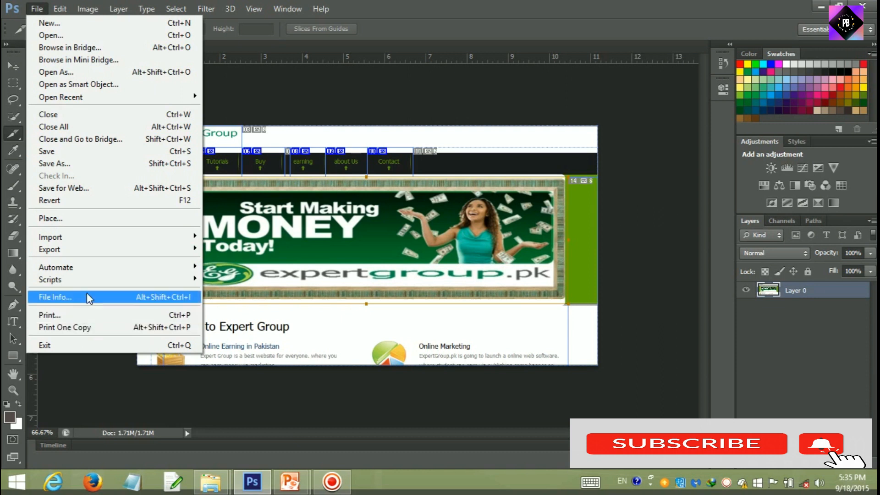
pyautogui.click(85, 189)
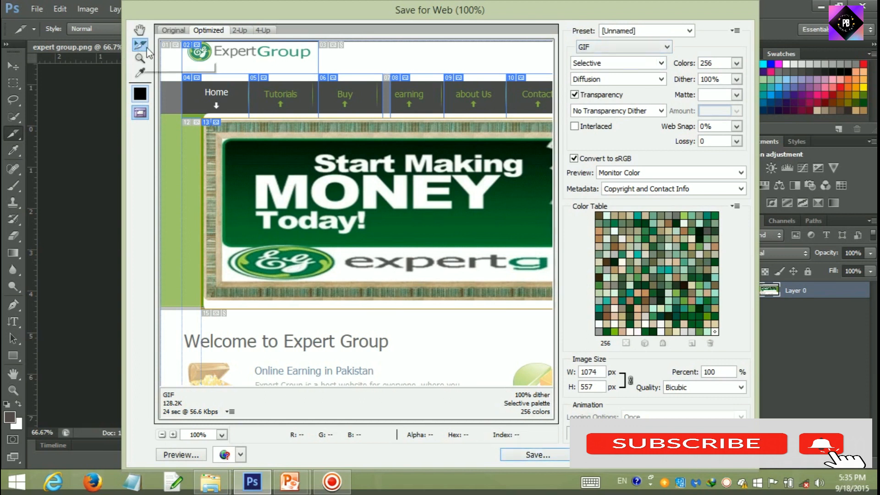
pyautogui.click(173, 32)
pyautogui.click(216, 32)
pyautogui.click(691, 459)
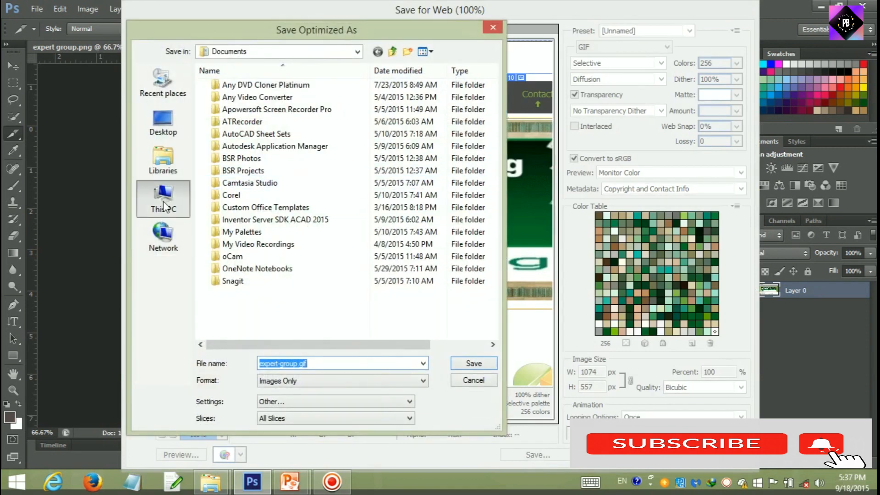
# - Browse the save location to the eNotes folder under Photoshop CS6 on Media (D:), and create a folder named Slices there
pyautogui.click(163, 206)
pyautogui.doubleClick(413, 224)
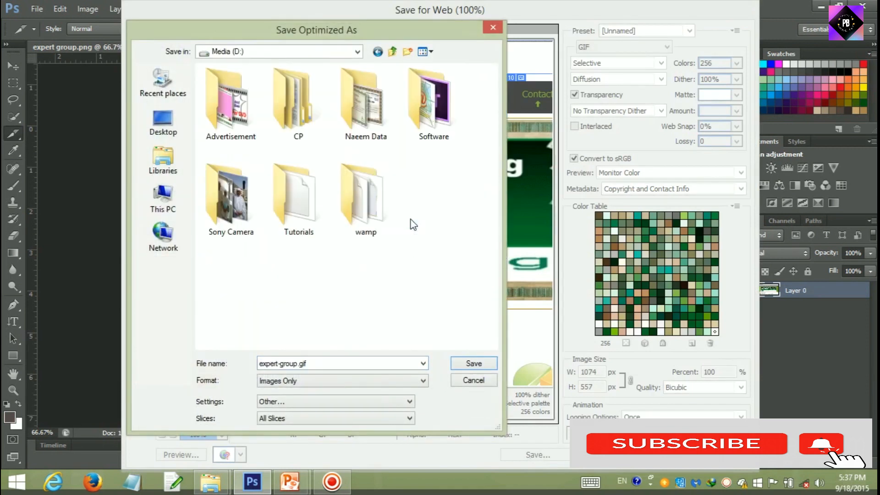
pyautogui.doubleClick(295, 202)
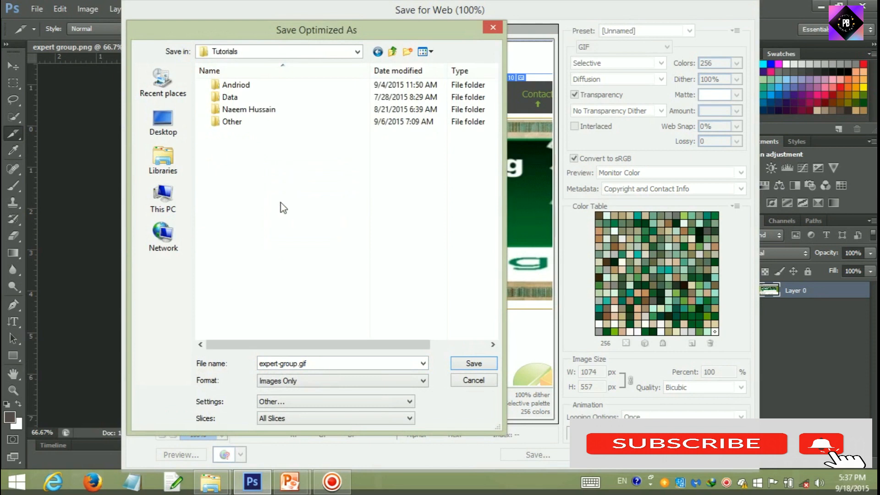
pyautogui.doubleClick(226, 110)
pyautogui.doubleClick(231, 85)
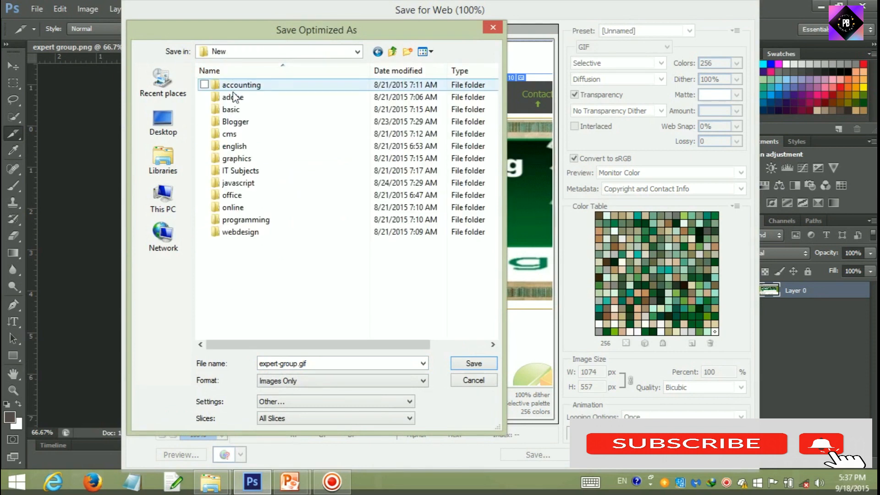
pyautogui.doubleClick(236, 96)
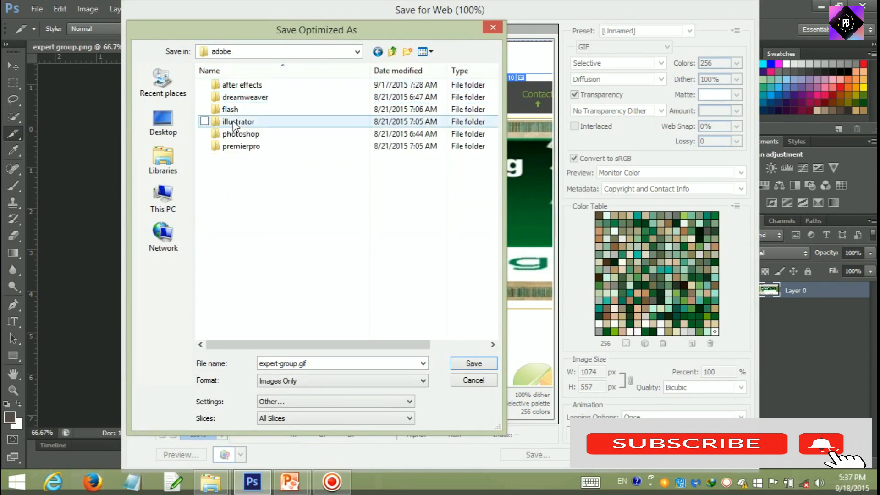
pyautogui.doubleClick(236, 134)
pyautogui.doubleClick(234, 98)
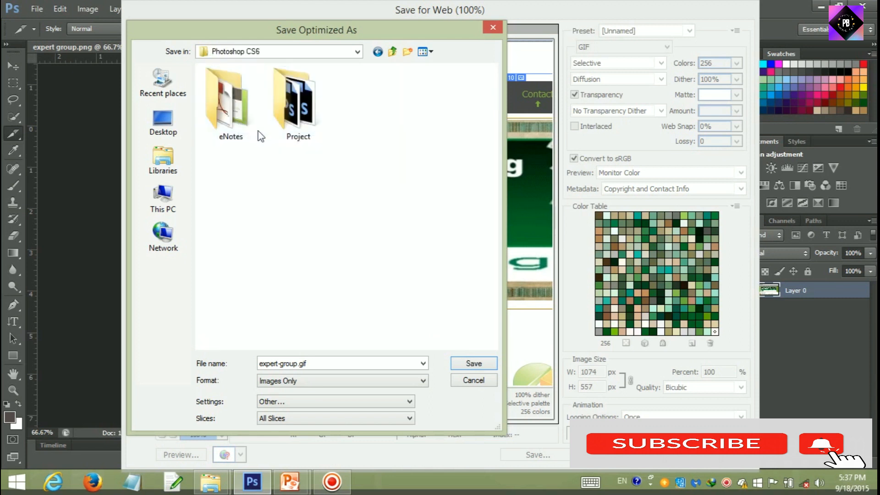
pyautogui.doubleClick(232, 121)
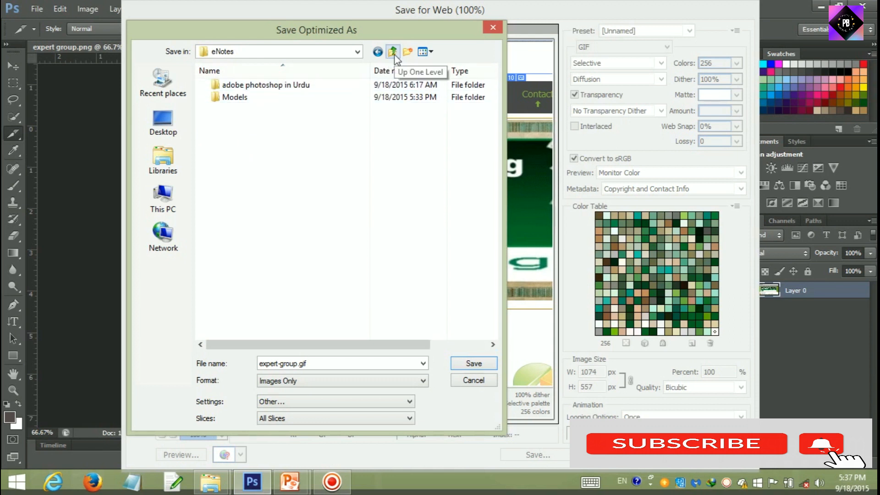
pyautogui.click(408, 52)
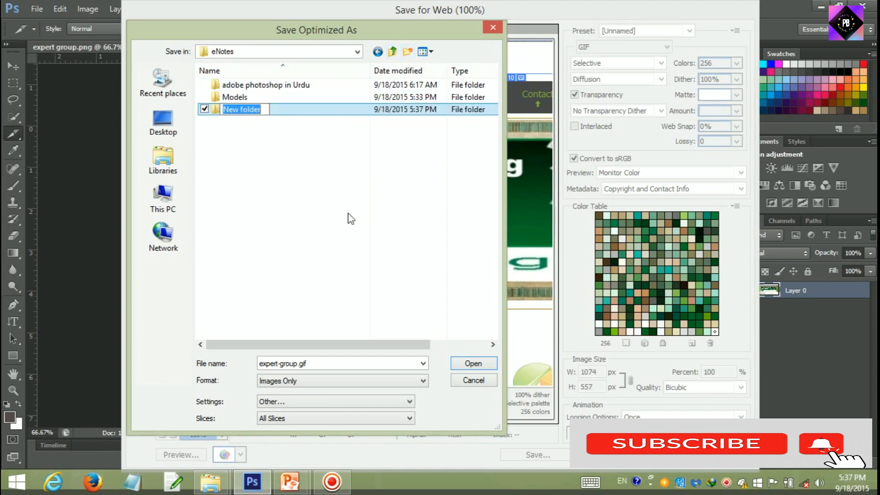
pyautogui.write('Slices')
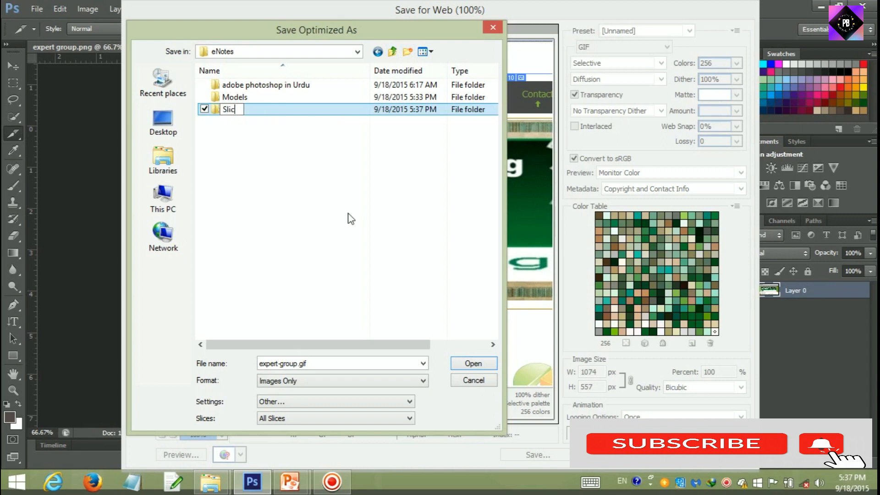
pyautogui.click(467, 370)
# - Export all slices in the Images Only format as expert-group.gif in the eNotes folder
pyautogui.click(423, 383)
pyautogui.click(422, 384)
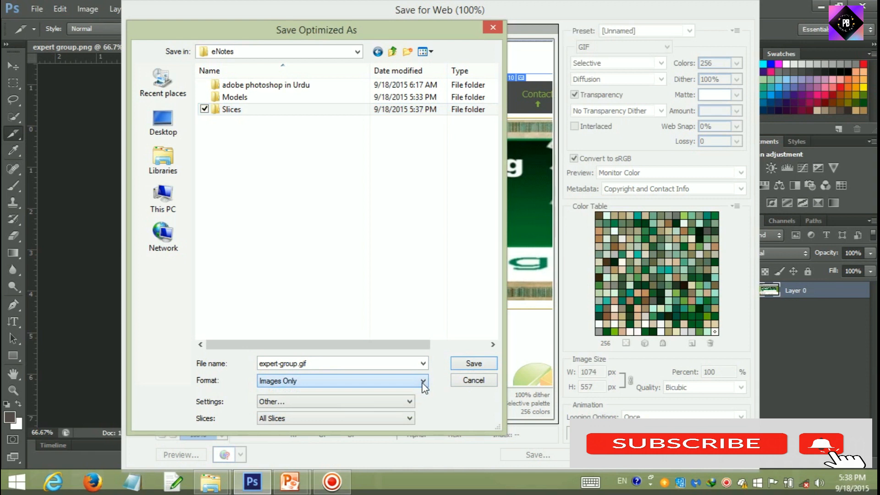
pyautogui.click(473, 364)
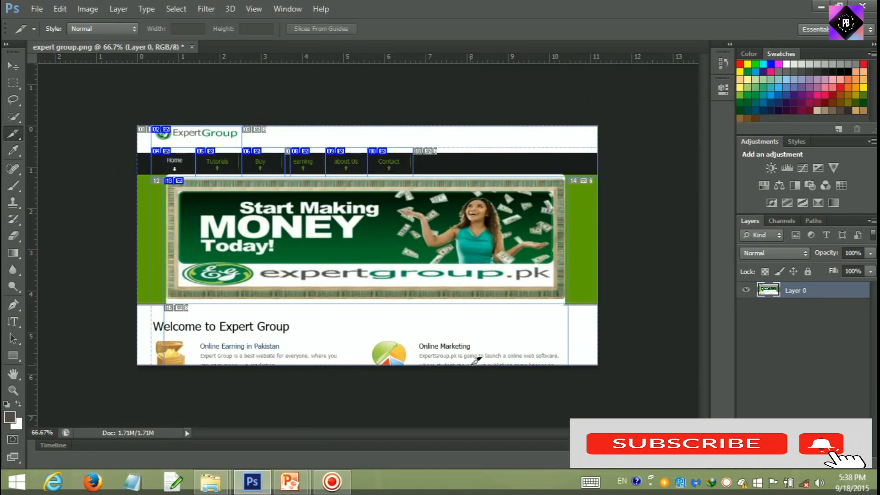
# - Switch to File Explorer, check the eNotes folder and its Slices subfolder for exported files, and return to Photoshop
pyautogui.moveTo(211, 482)
pyautogui.click(183, 431)
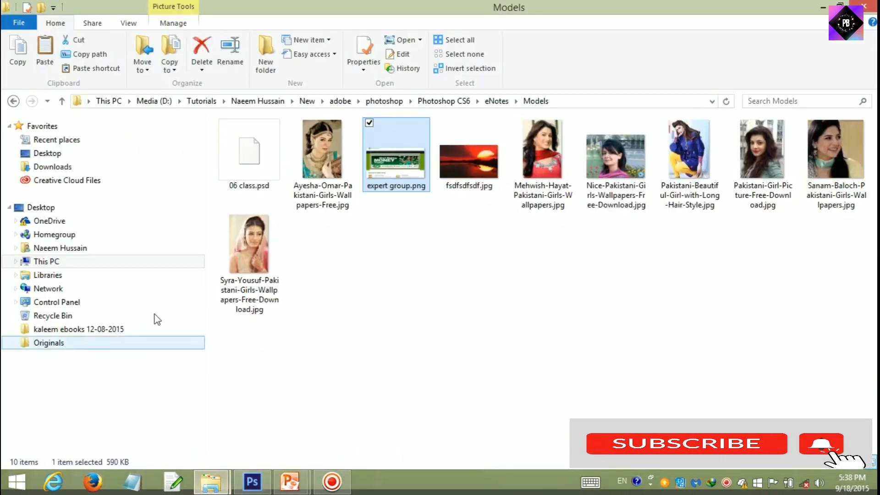
pyautogui.press('BackSpace')
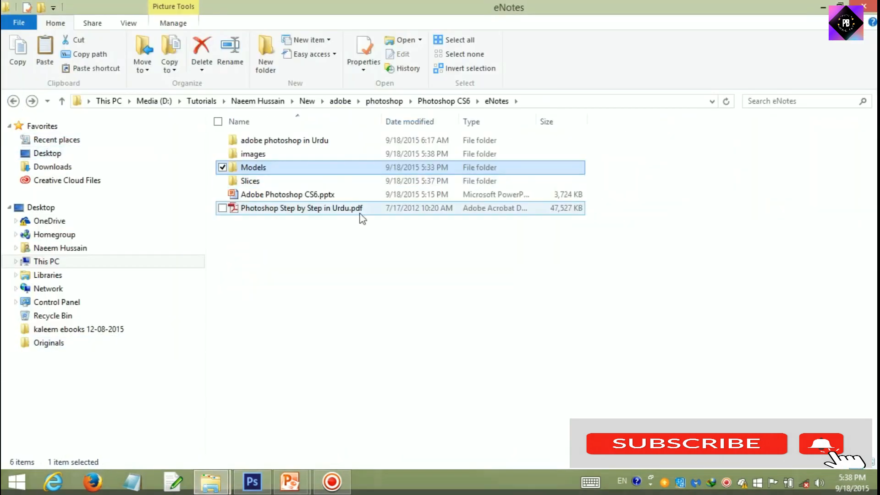
pyautogui.doubleClick(269, 181)
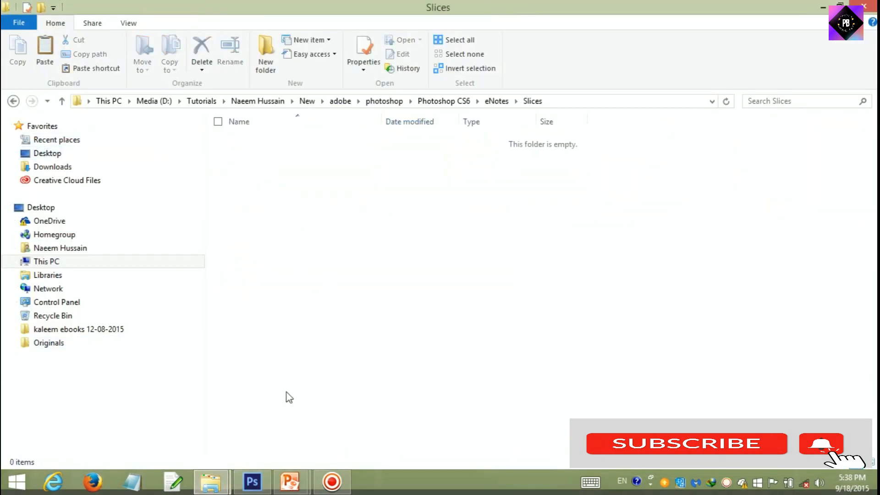
pyautogui.click(13, 101)
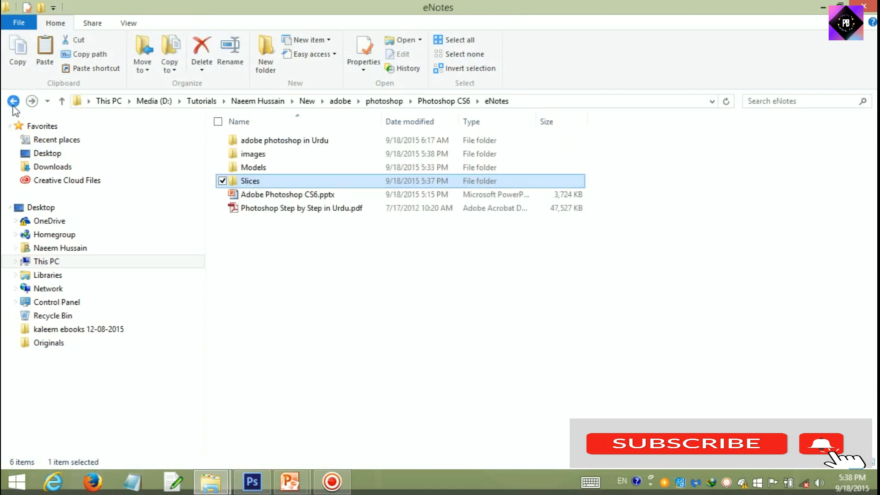
pyautogui.click(253, 481)
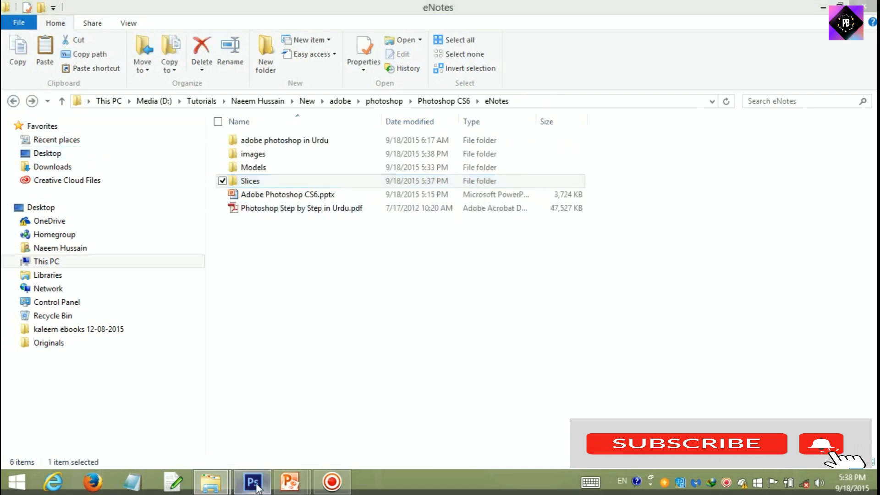
pyautogui.click(33, 12)
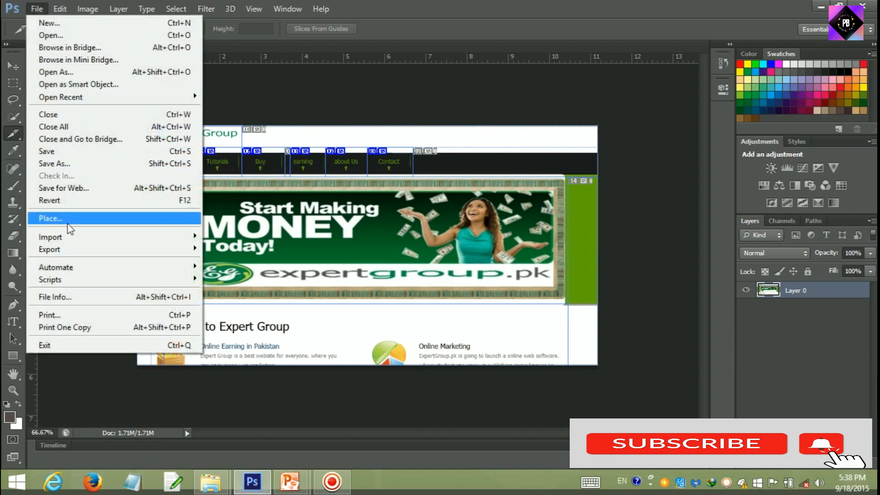
pyautogui.click(84, 191)
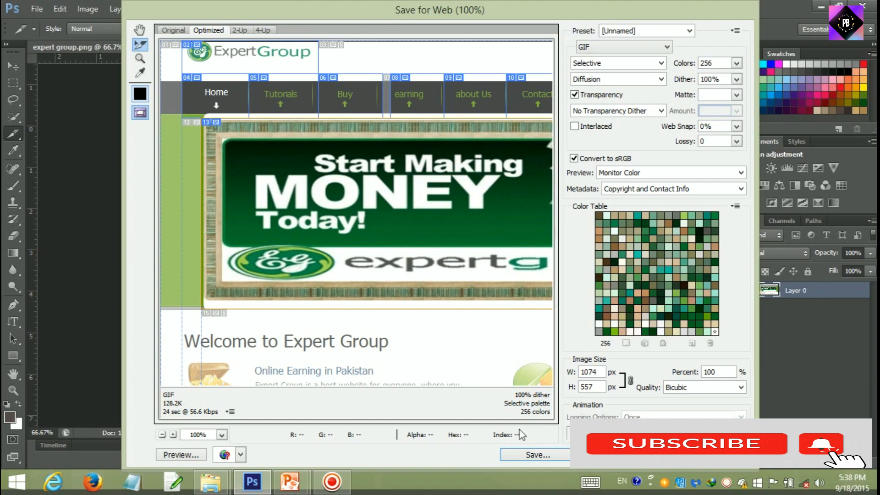
pyautogui.click(625, 455)
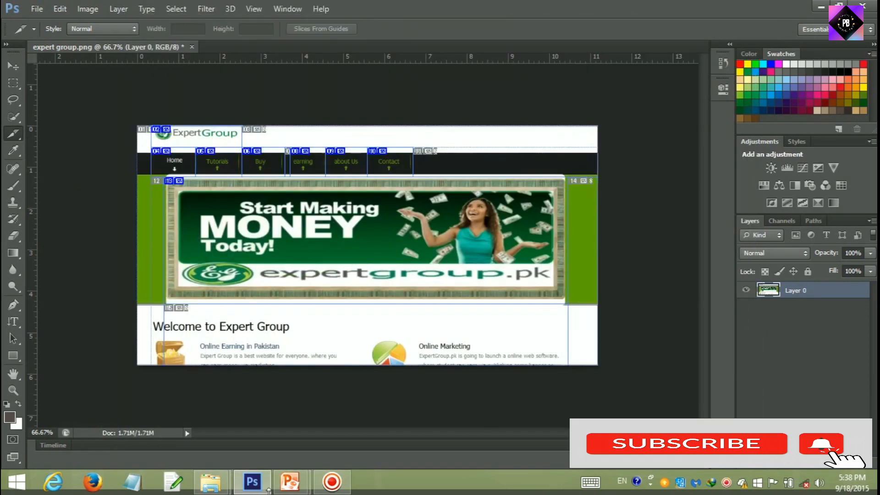
# - Switch to File Explorer and look inside the Slices folder in eNotes again
pyautogui.moveTo(221, 492)
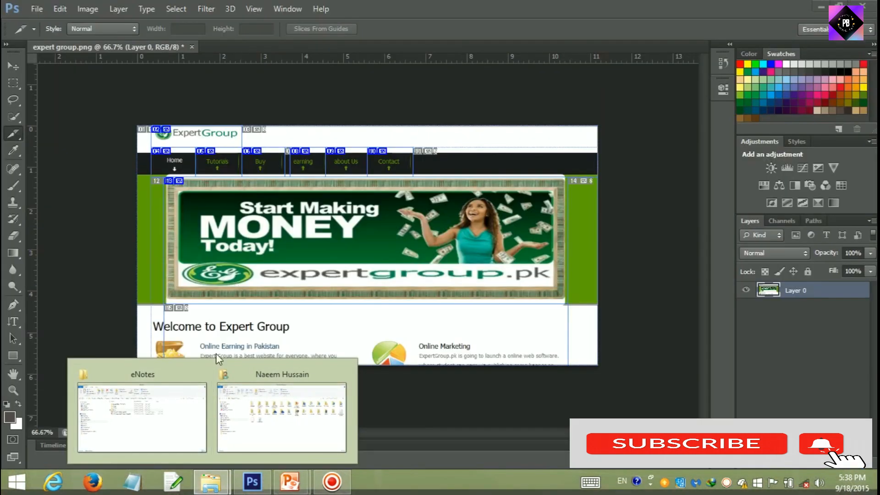
pyautogui.click(179, 387)
pyautogui.doubleClick(239, 182)
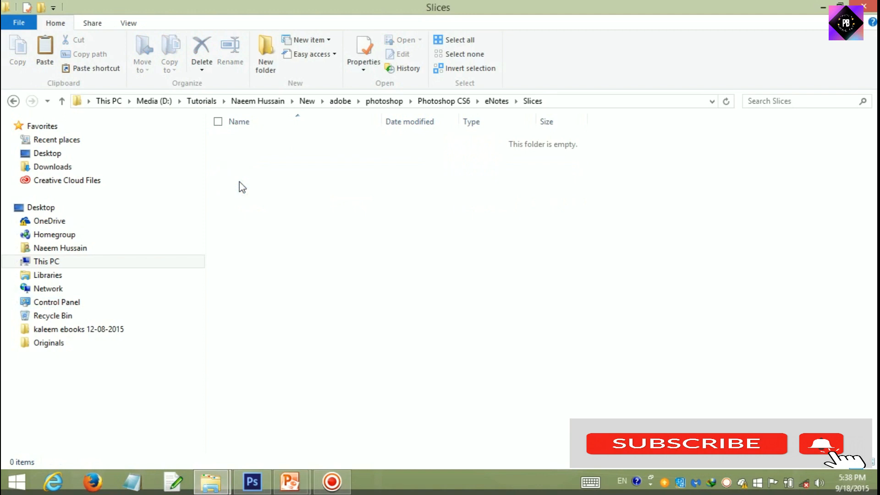
# - Back in Photoshop, export all slices for web in the Images Only format as expert-group.gif, saving them into the Slices folder
pyautogui.click(256, 484)
pyautogui.click(33, 9)
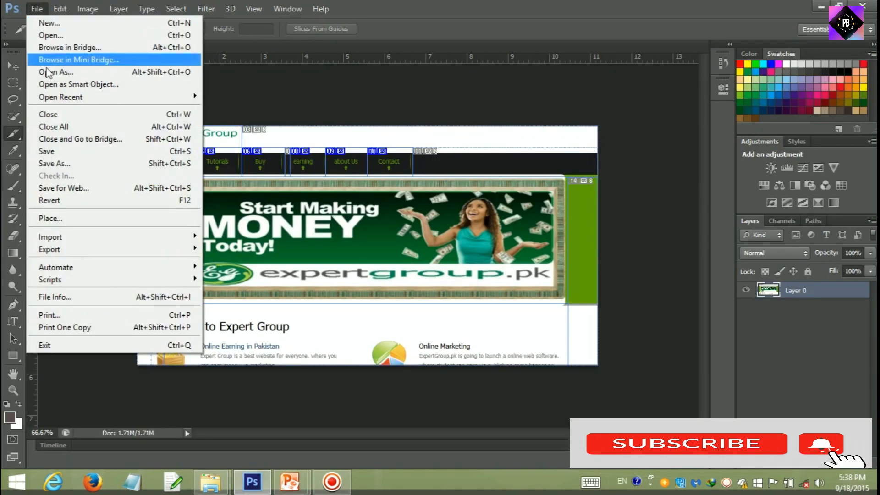
pyautogui.click(72, 188)
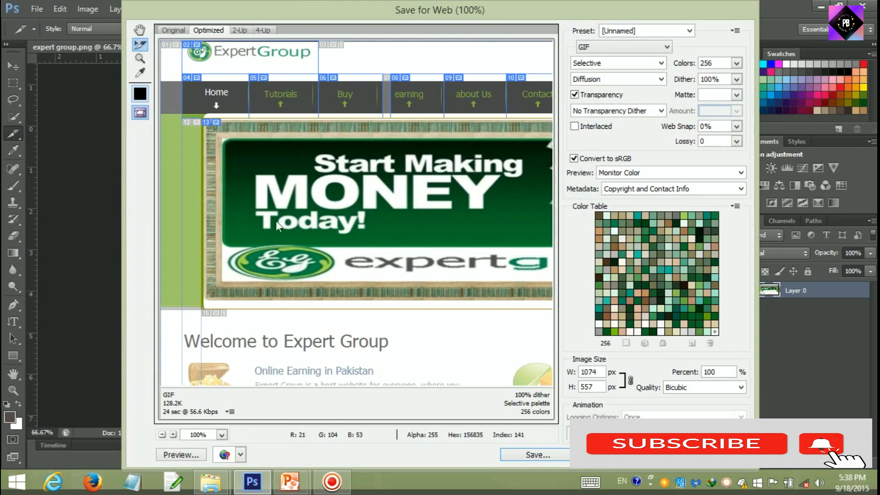
pyautogui.click(562, 455)
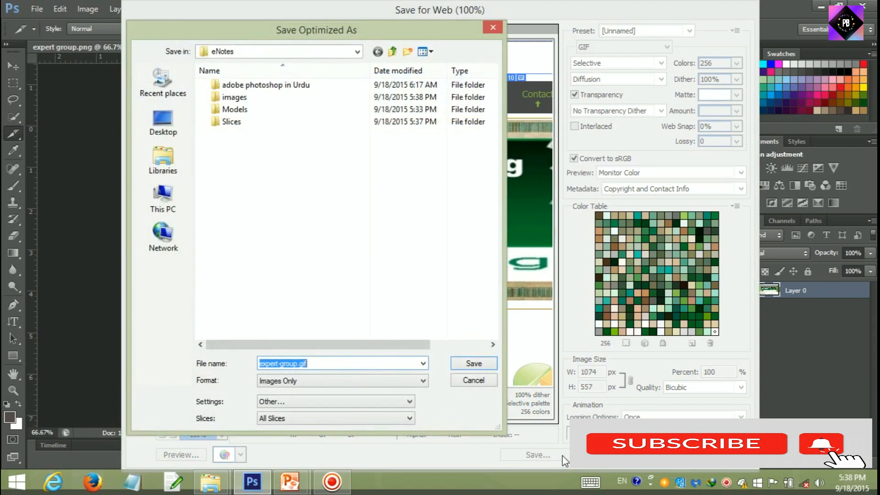
pyautogui.doubleClick(237, 126)
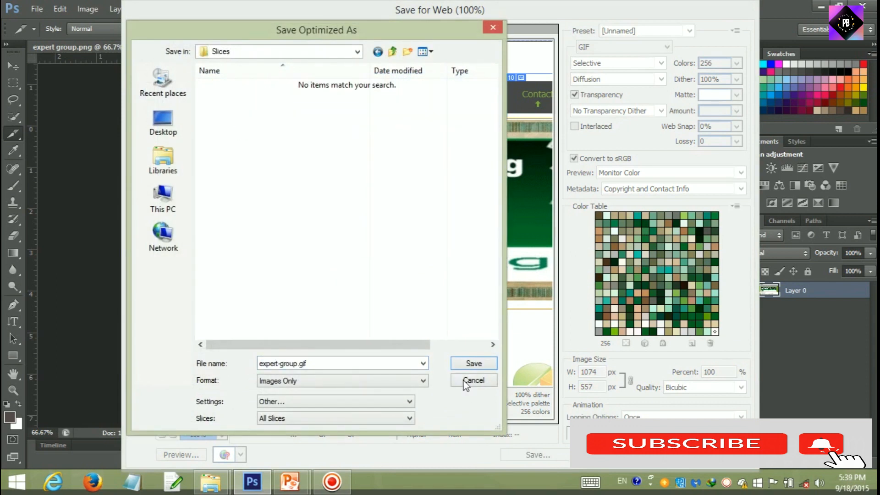
pyautogui.click(472, 363)
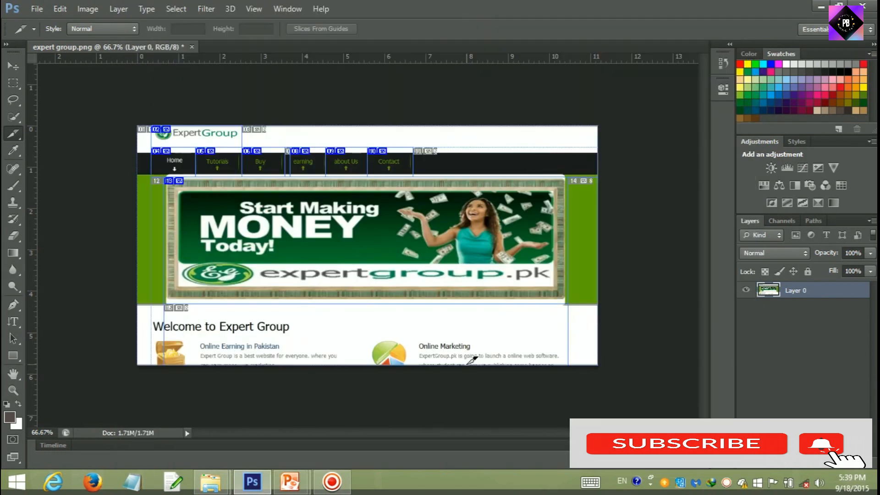
# - Inspect the exported slice files in the images folder inside Slices, comparing them with the sliced page in Photoshop
pyautogui.moveTo(211, 481)
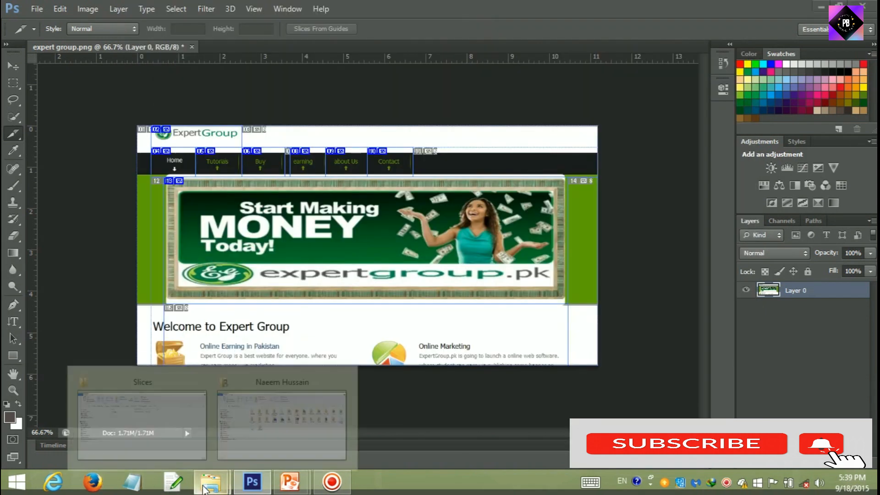
pyautogui.click(191, 443)
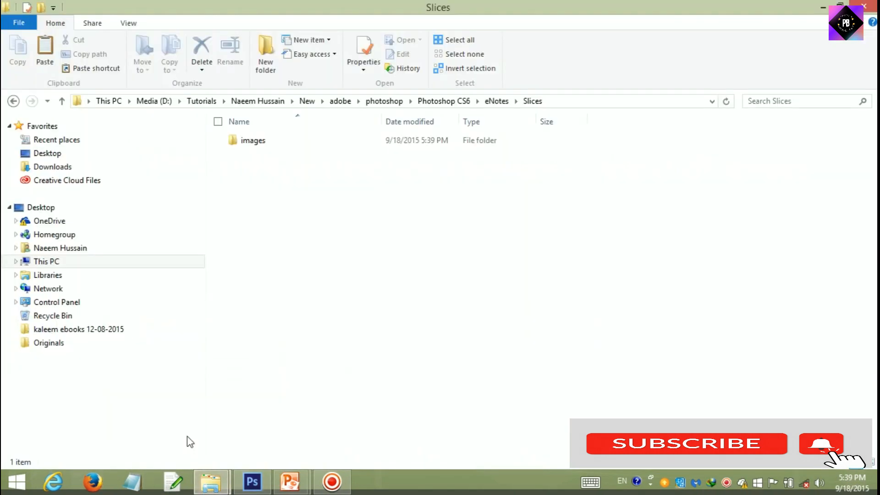
pyautogui.doubleClick(254, 142)
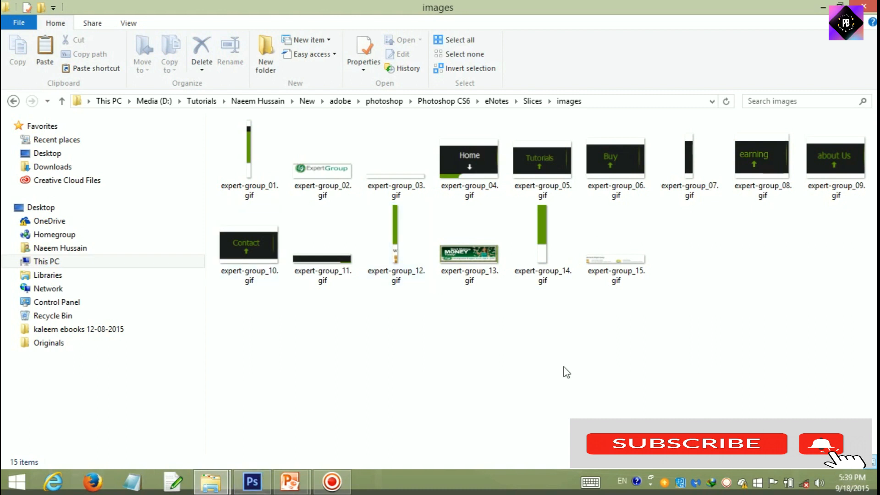
pyautogui.click(262, 488)
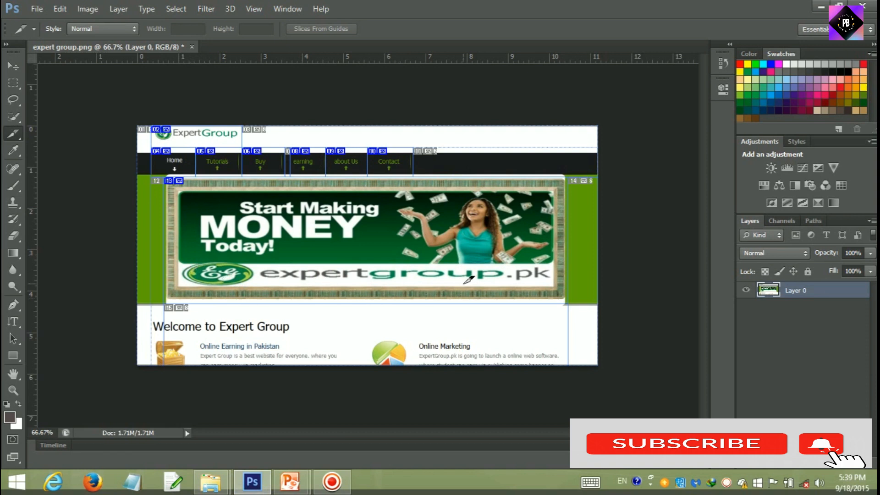
pyautogui.moveTo(210, 490)
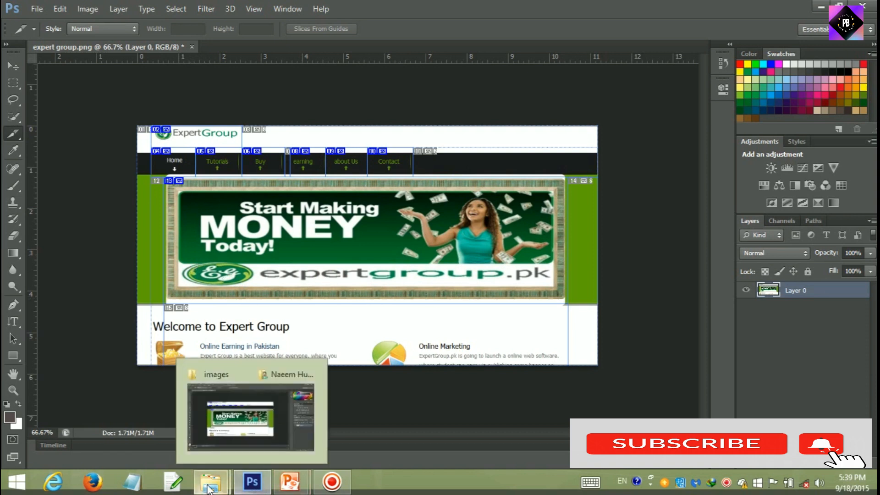
pyautogui.click(183, 447)
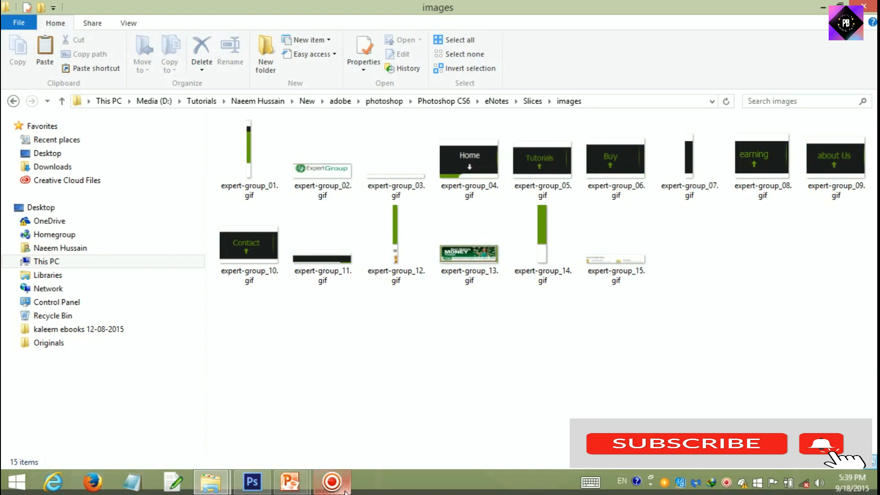
pyautogui.moveTo(346, 493)
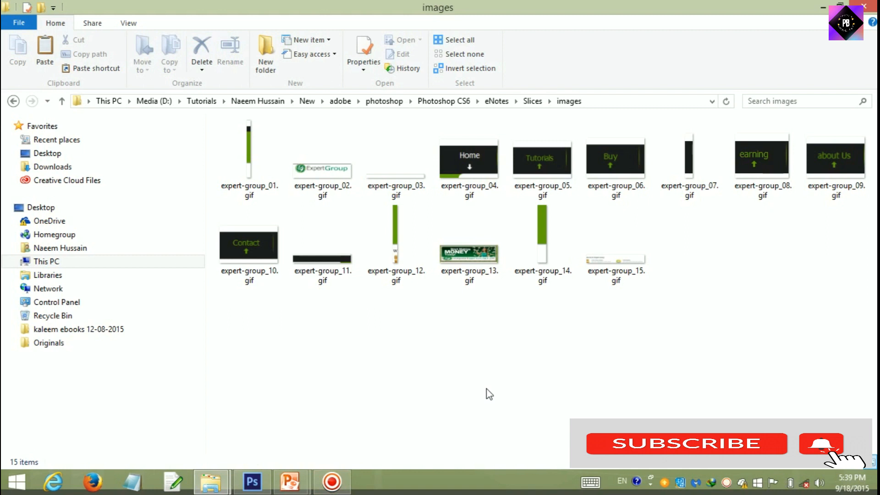
pyautogui.click(262, 484)
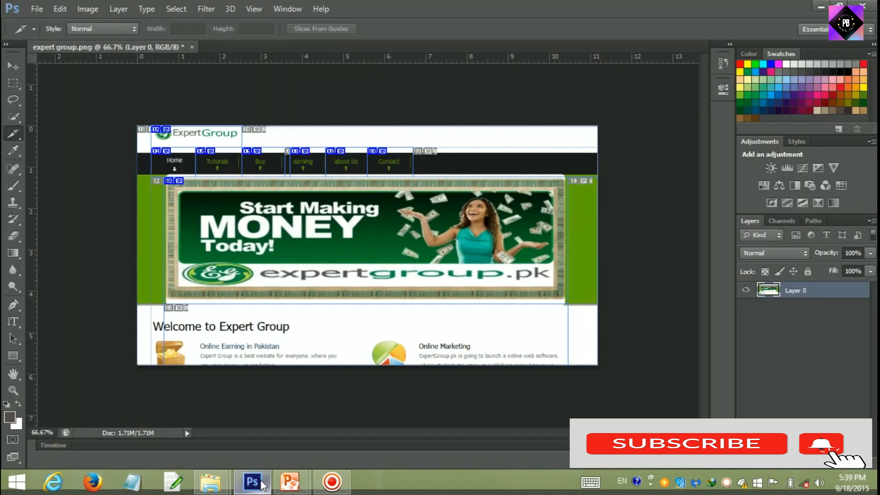
# - Use the Slice Select Tool to delete the slices around the Home, Tutorials, Buy and earning menu items
pyautogui.rightClick(12, 135)
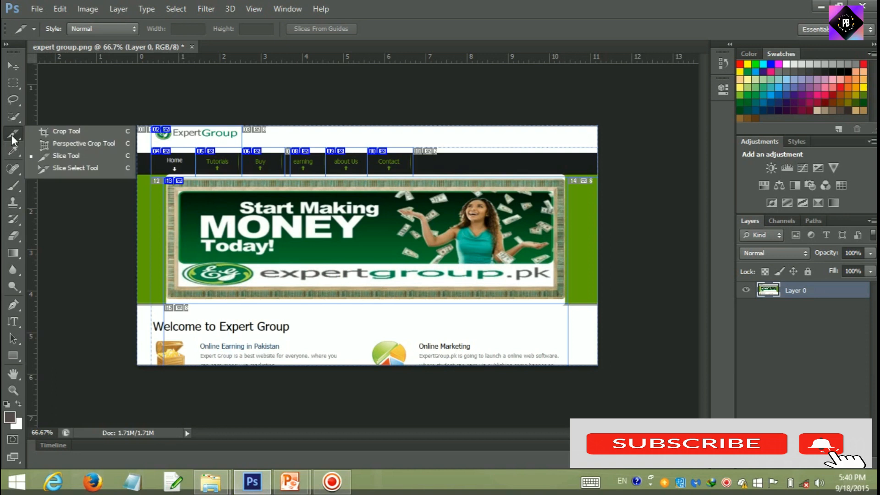
pyautogui.click(65, 166)
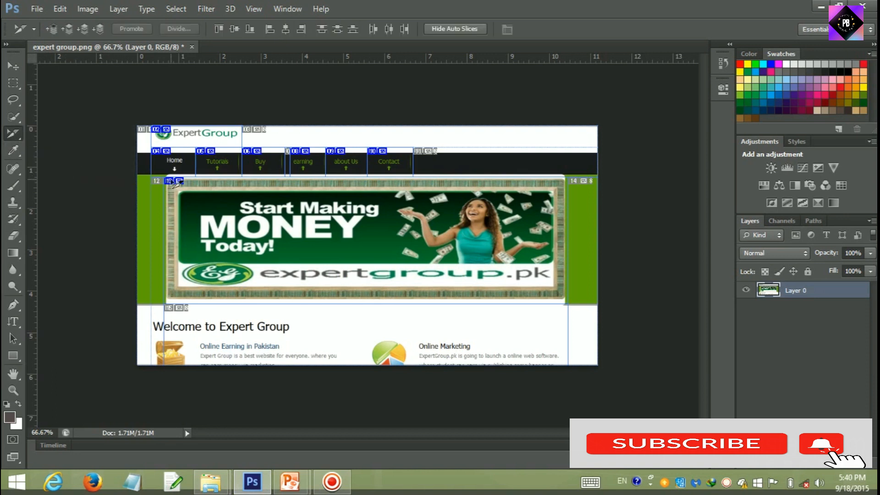
pyautogui.click(176, 167)
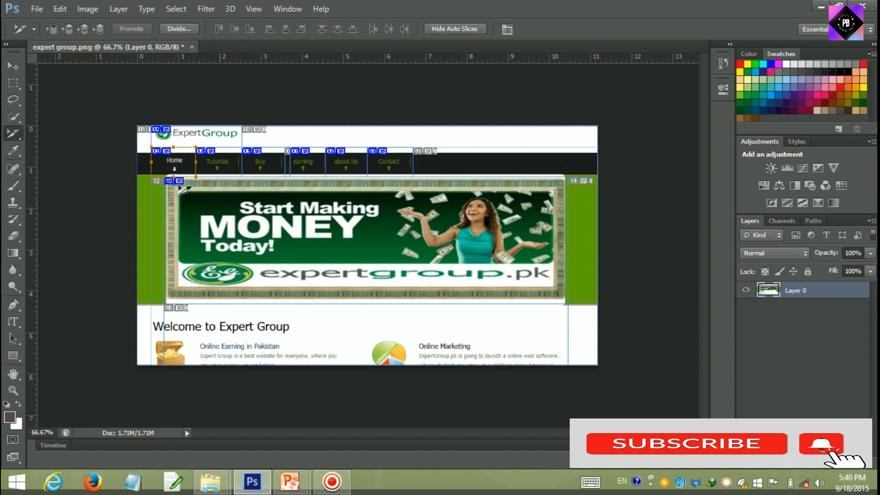
pyautogui.click(221, 163)
pyautogui.press('Delete')
pyautogui.click(230, 163)
pyautogui.press('Delete')
pyautogui.click(184, 172)
pyautogui.press('Delete')
pyautogui.click(305, 168)
pyautogui.press('Delete')
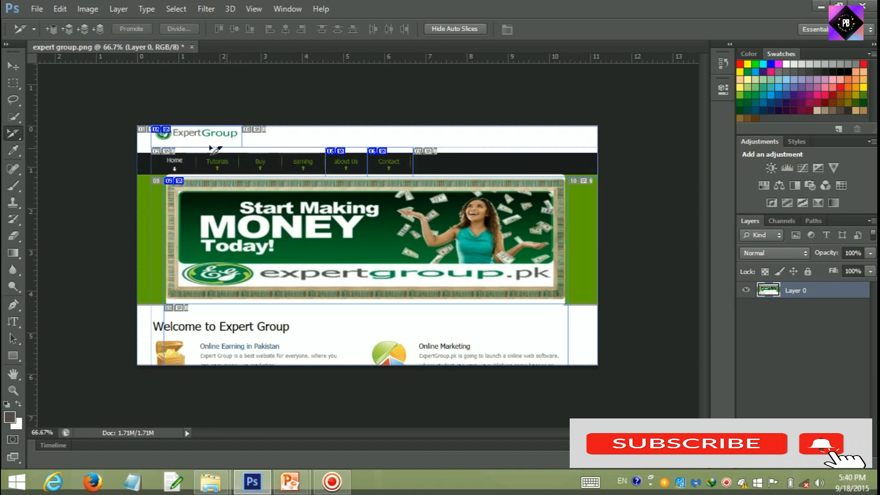
# - Delete the remaining slices around the ExpertGroup logo, the Start Making Money banner, and the about Us and Contact menu items
pyautogui.click(196, 135)
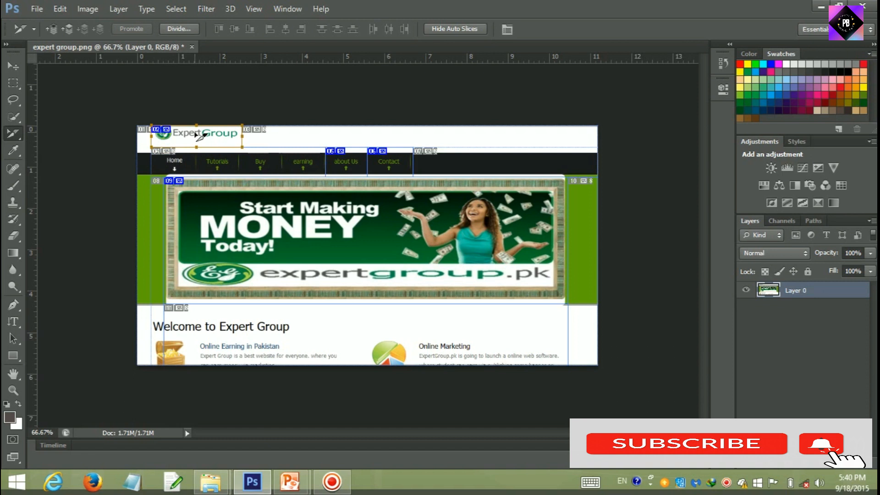
pyautogui.press('Delete')
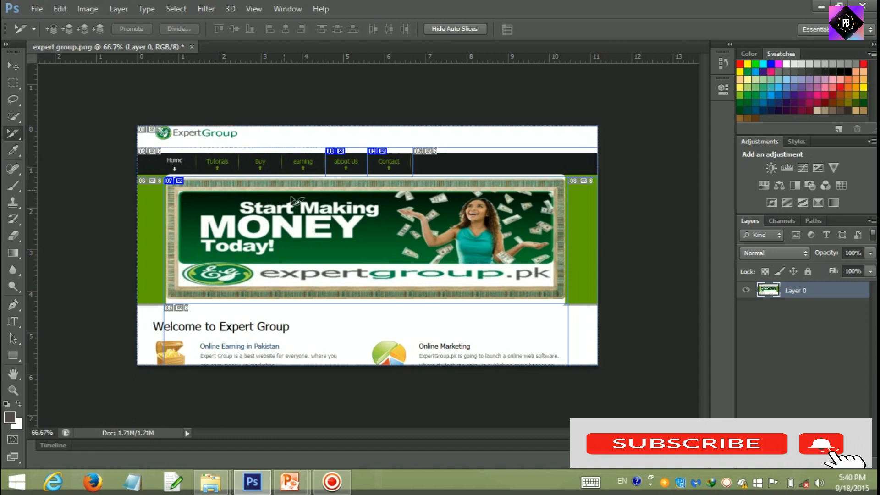
pyautogui.click(349, 241)
pyautogui.press('Delete')
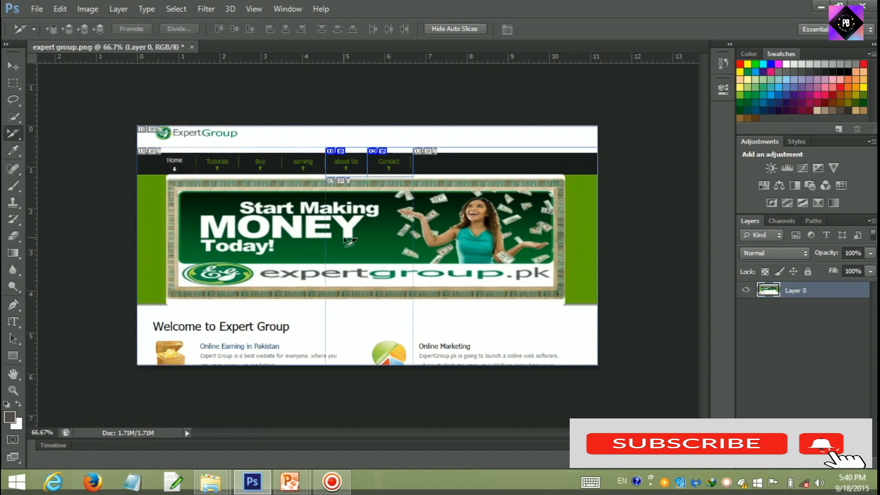
pyautogui.click(352, 160)
pyautogui.press('Delete')
pyautogui.click(391, 161)
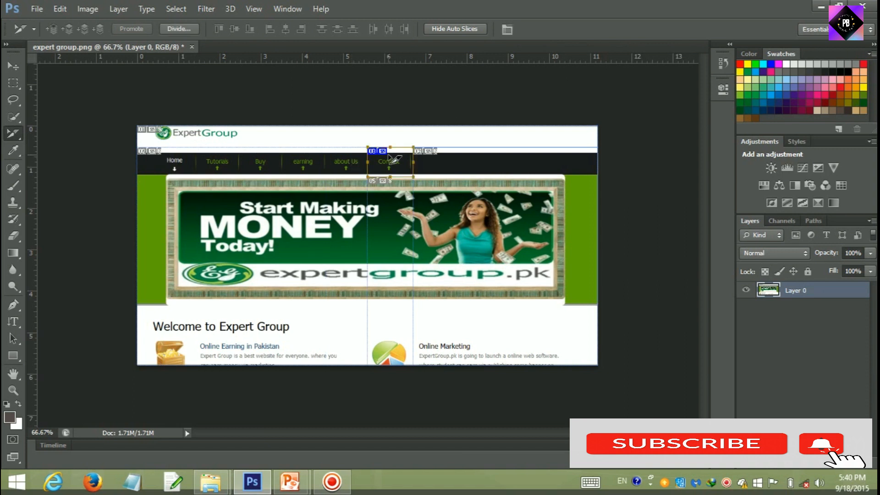
pyautogui.press('Delete')
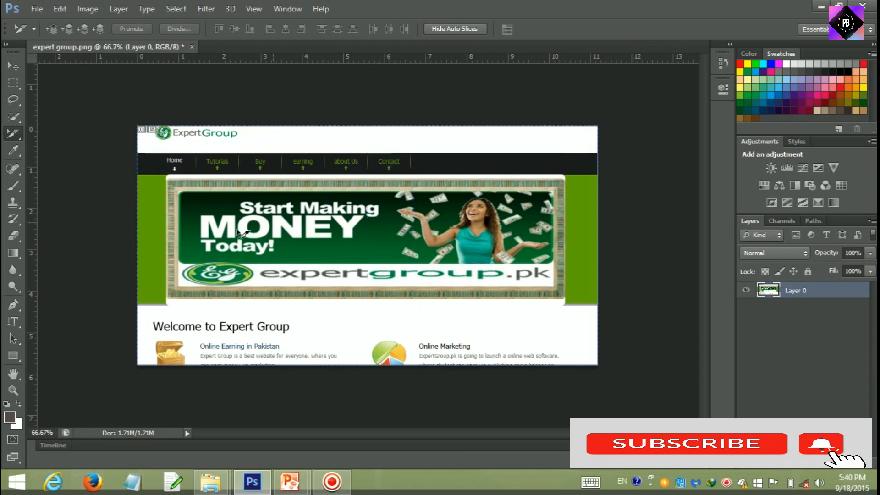
# - Crop the page with the Crop Tool to the full-width black navigation bar that holds the menu items
pyautogui.rightClick(13, 134)
pyautogui.click(41, 133)
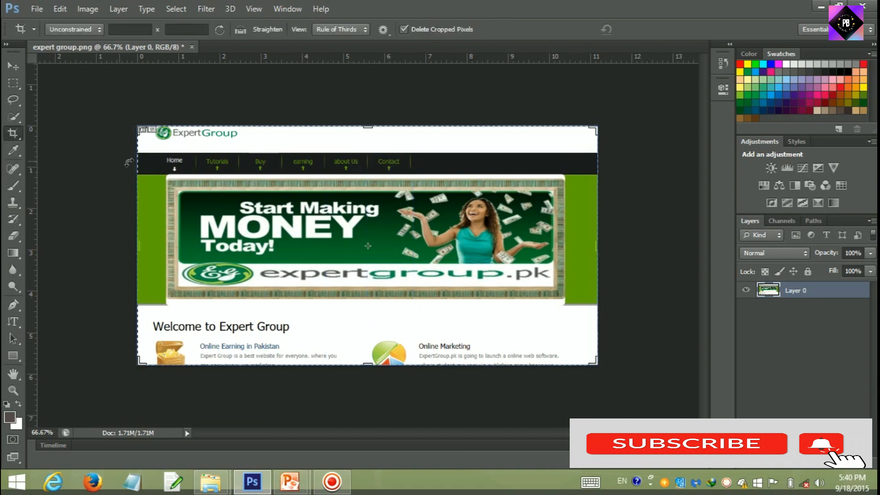
pyautogui.moveTo(138, 153); pyautogui.dragTo(594, 172)
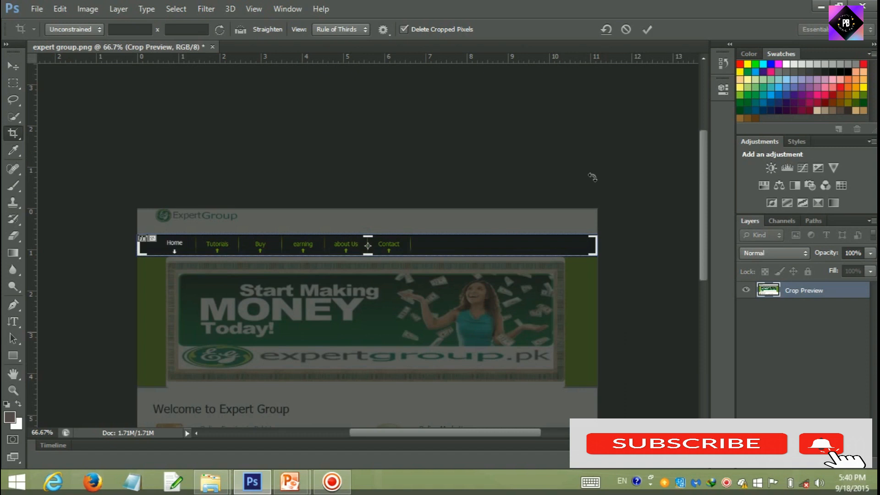
pyautogui.press('Return')
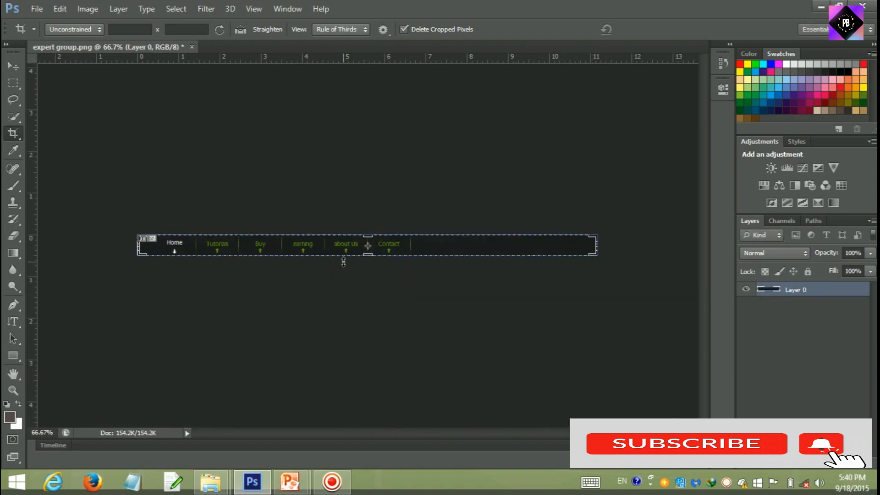
# - Undo the crop to the navigation bar and save the full page image
pyautogui.click(16, 137)
pyautogui.click(66, 156)
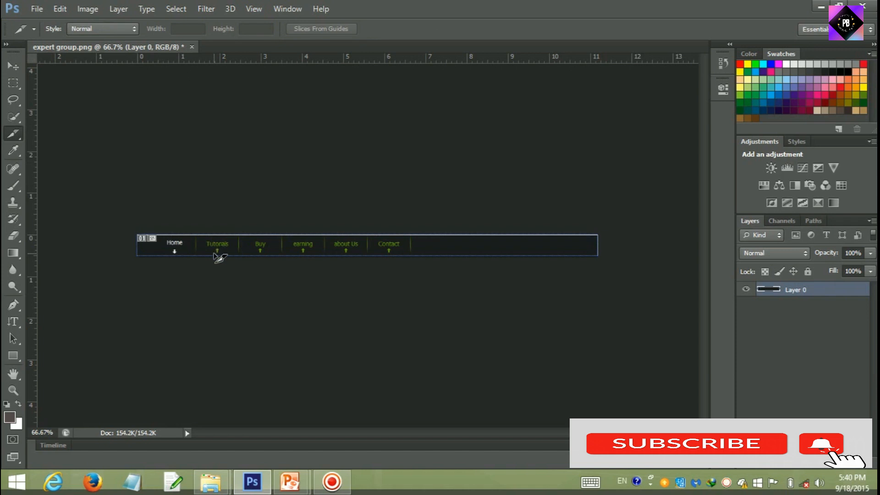
pyautogui.hotkey('ctrl', 'z')
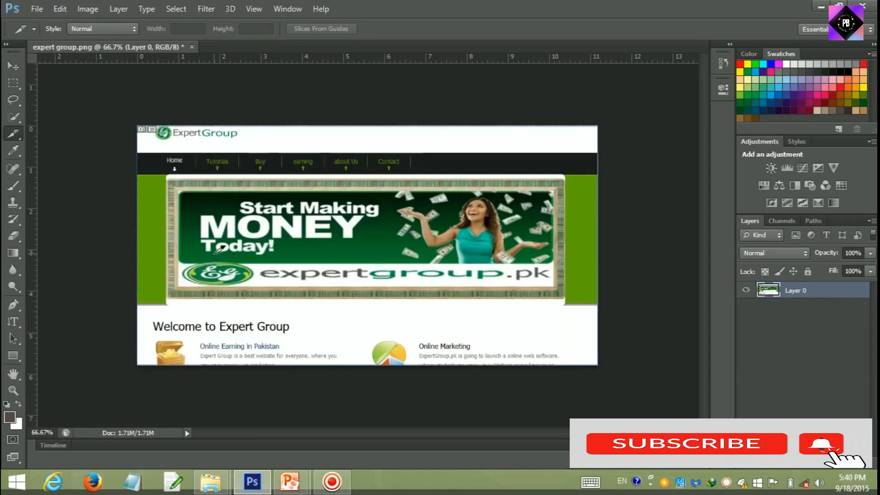
pyautogui.hotkey('ctrl', 's')
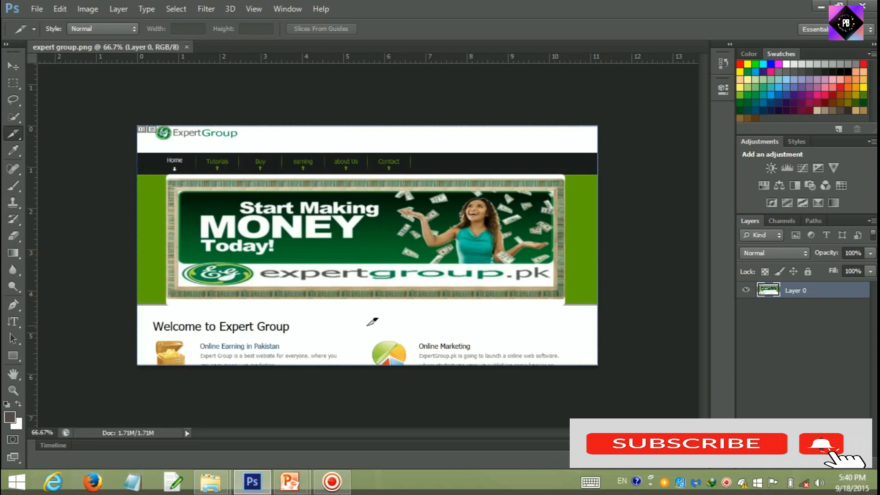
# - Review the Crop and Perspective Crop tool options, and draw a slice around the Start Making Money banner with the Slice Tool
pyautogui.rightClick(21, 135)
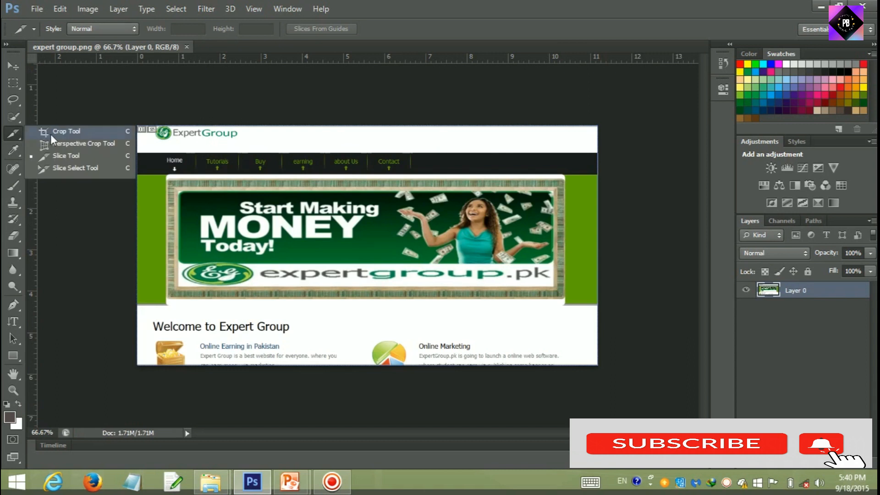
pyautogui.click(64, 132)
pyautogui.rightClick(17, 134)
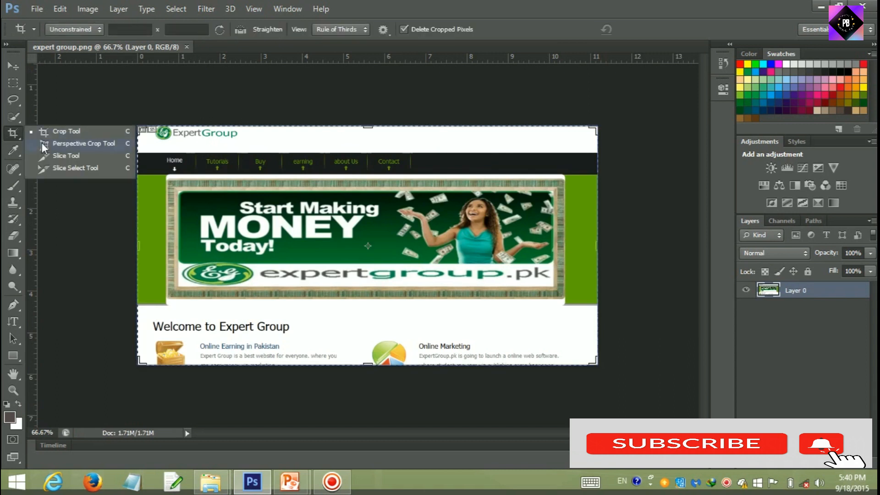
pyautogui.click(42, 143)
pyautogui.rightClick(17, 136)
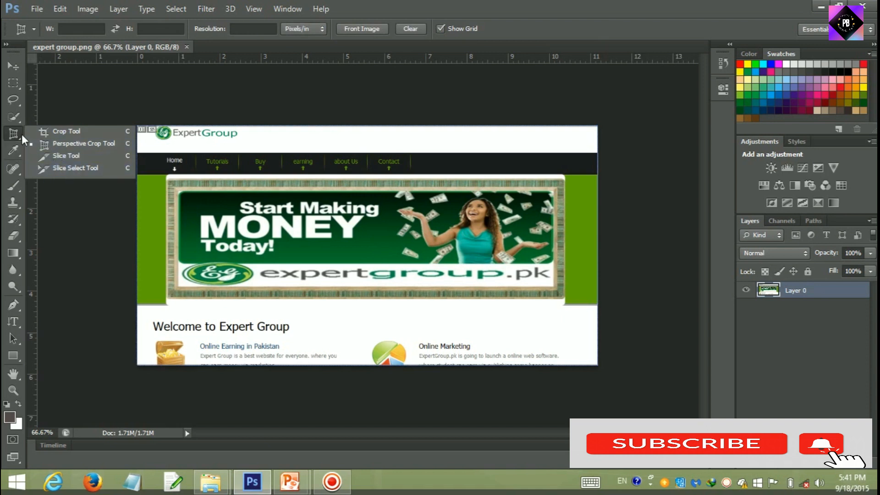
pyautogui.click(59, 156)
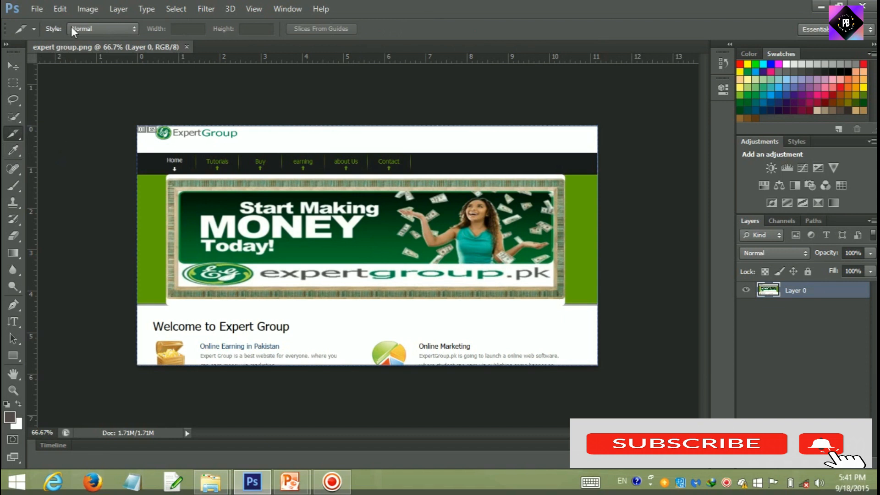
pyautogui.moveTo(171, 173); pyautogui.dragTo(569, 305)
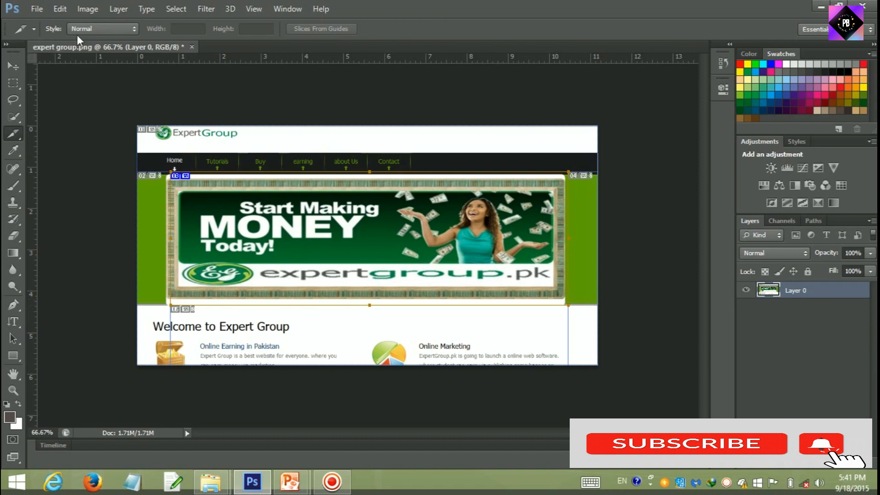
# - Try the Fixed Aspect Ratio style for the Slice Tool and set the style back to Normal
pyautogui.click(136, 30)
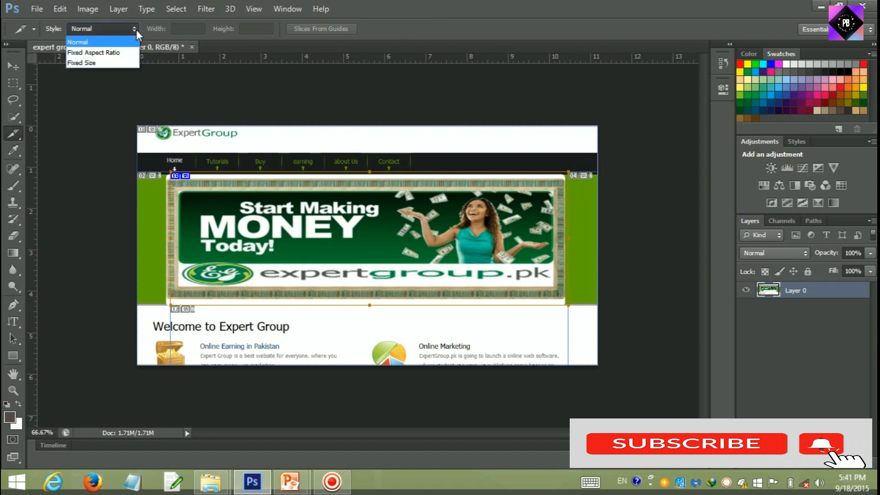
pyautogui.click(119, 51)
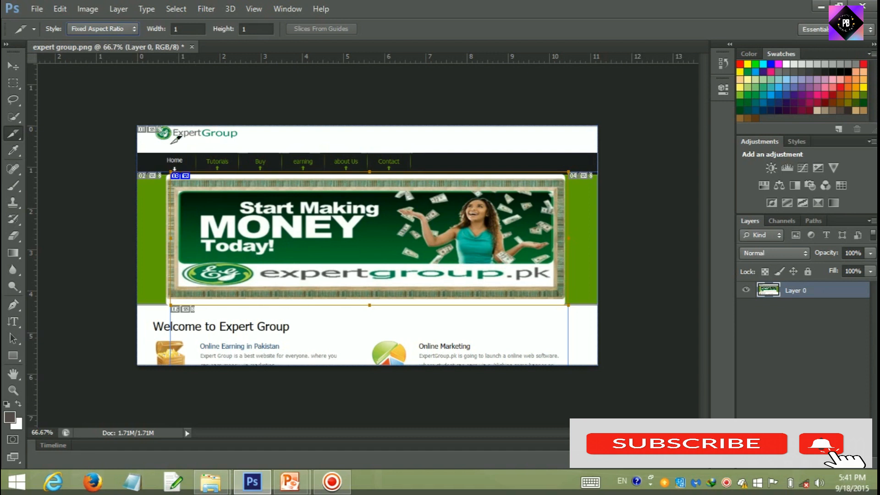
pyautogui.click(134, 31)
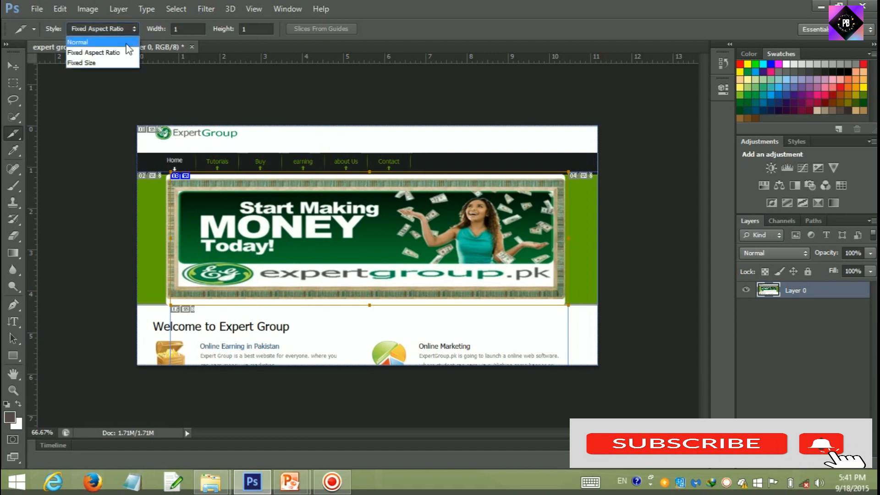
pyautogui.click(92, 43)
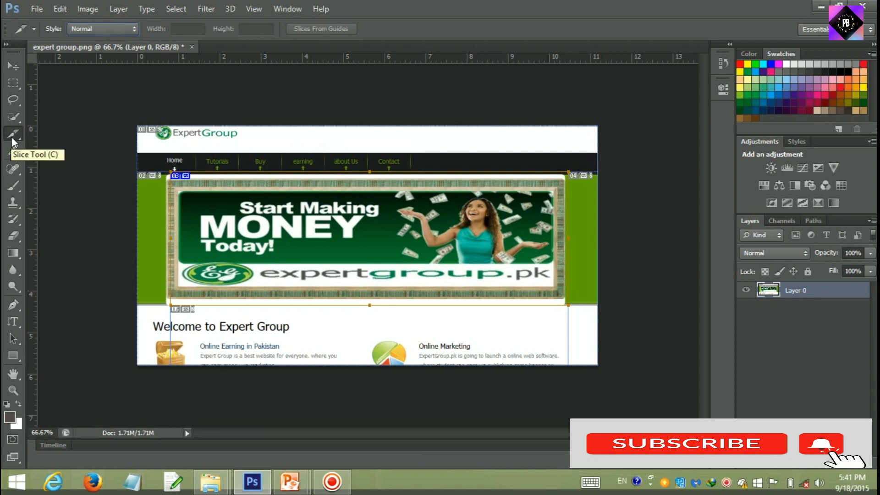
# - Switch to PowerPoint and replace the word Preoperative with Presproctive in the second bullet of the Crop Tool Section slide
pyautogui.moveTo(290, 481)
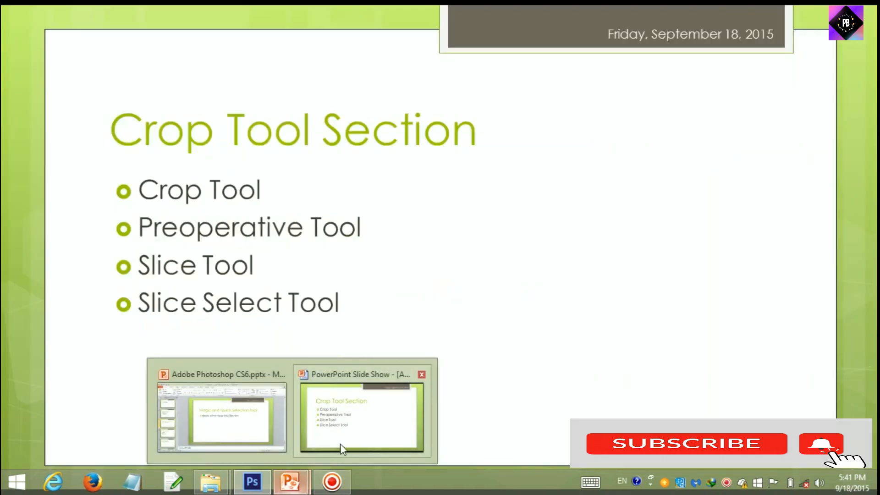
pyautogui.click(340, 444)
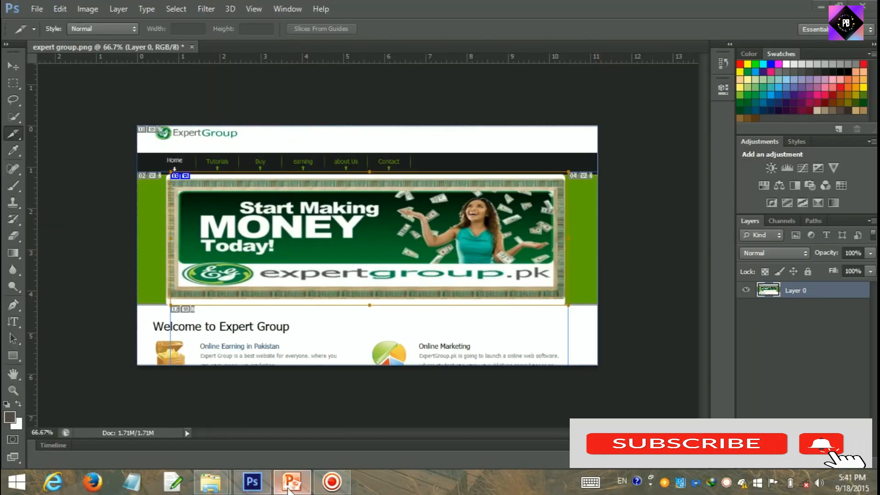
pyautogui.click(288, 488)
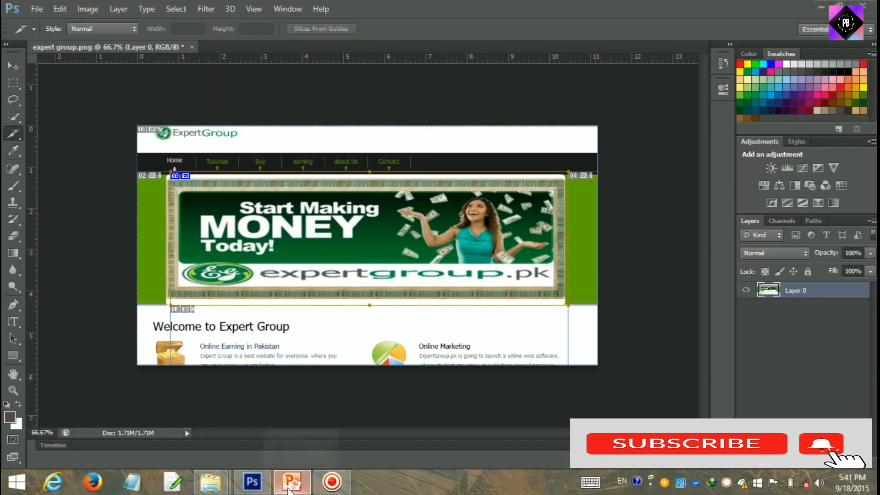
pyautogui.moveTo(415, 248); pyautogui.dragTo(305, 248)
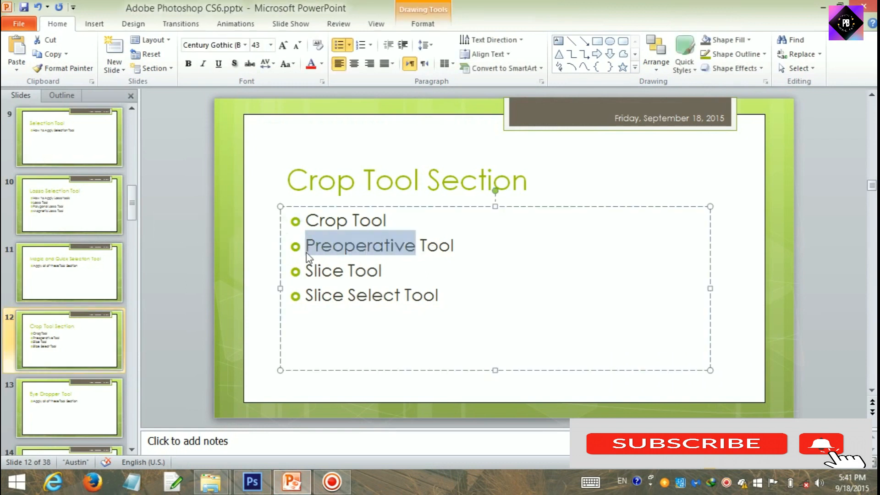
pyautogui.write('Prespro')
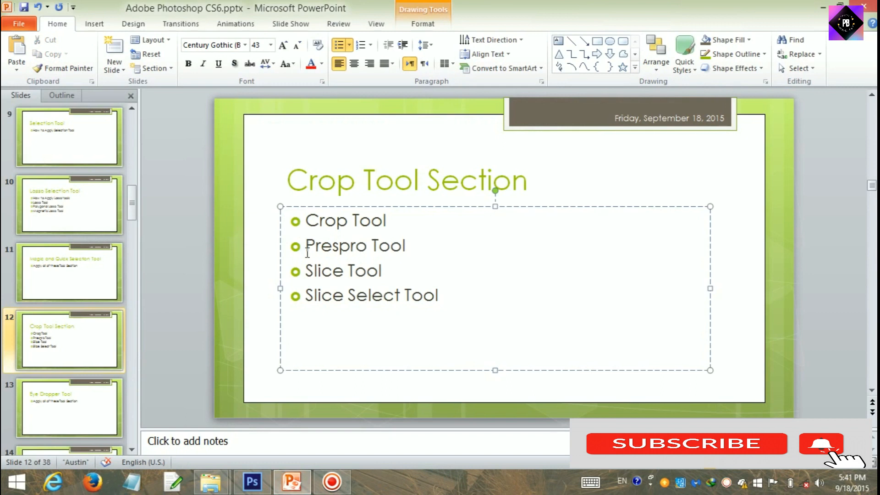
pyautogui.write('ctive')
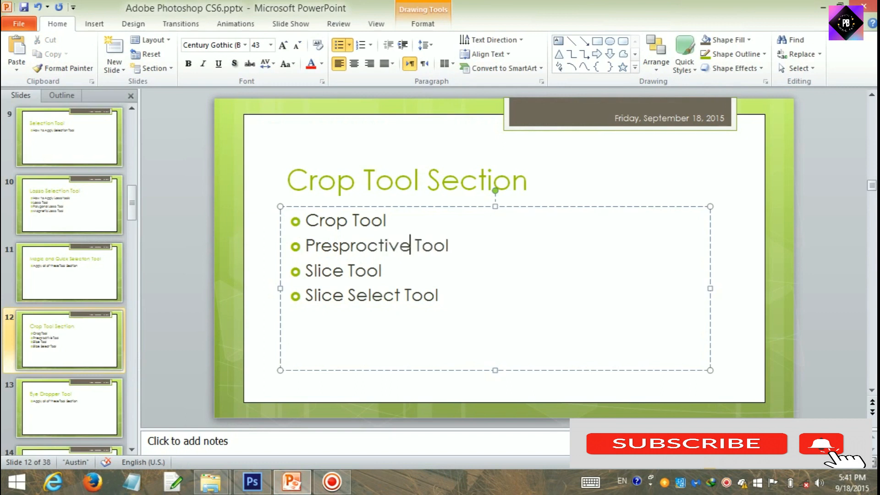
pyautogui.rightClick(373, 255)
pyautogui.click(458, 279)
# - Check the Perspective Crop Tool's name in Photoshop, and correct the second bullet of the PowerPoint slide to Perspective Tool
pyautogui.click(252, 481)
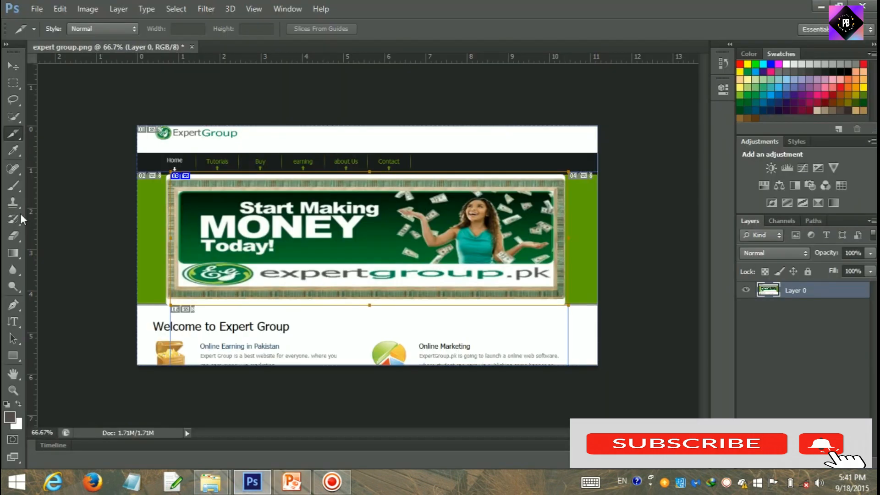
pyautogui.rightClick(12, 134)
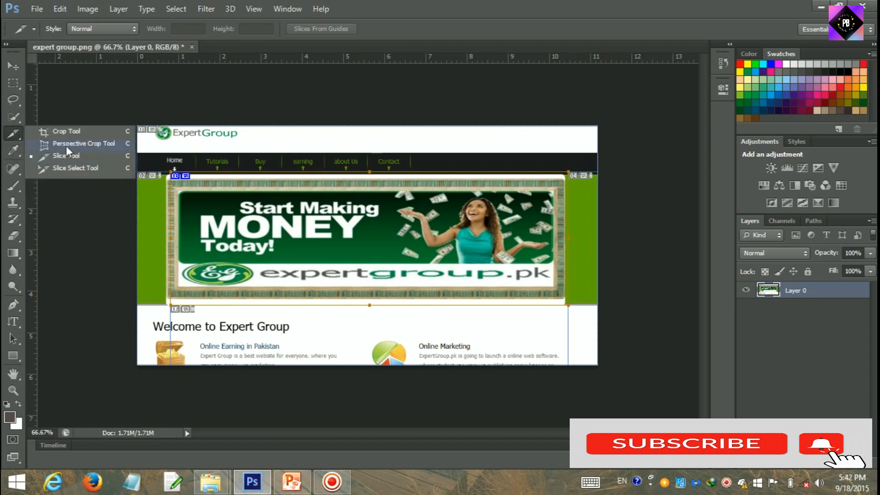
pyautogui.click(292, 481)
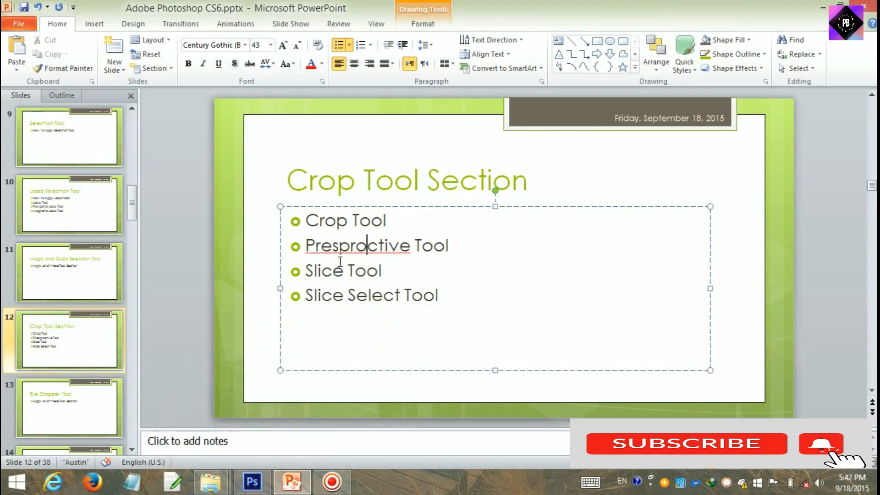
pyautogui.moveTo(412, 248); pyautogui.dragTo(304, 248)
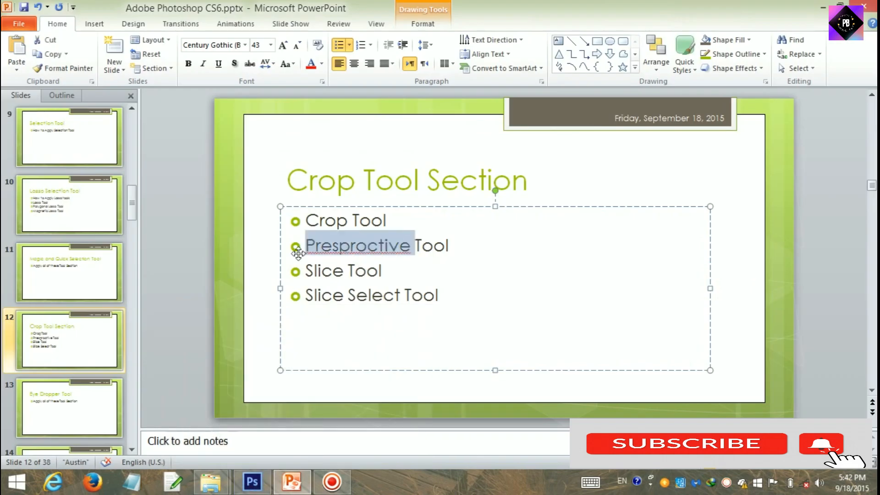
pyautogui.write('Perspect')
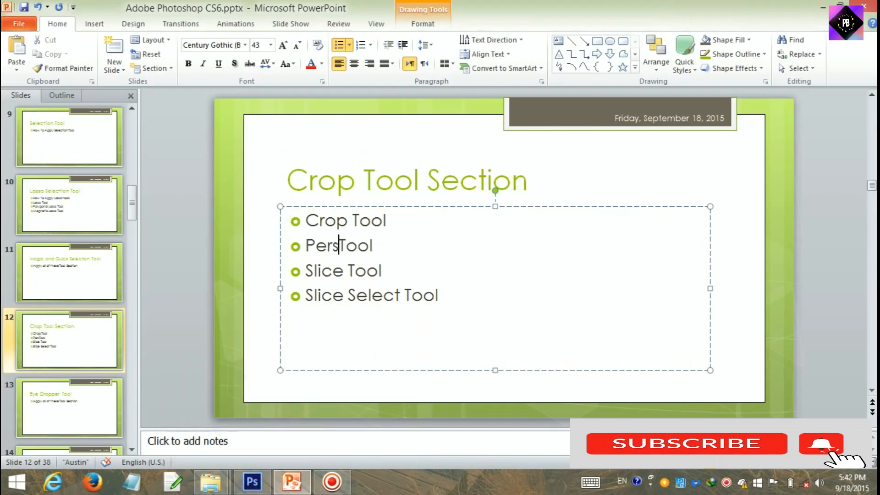
pyautogui.write('ive')
pyautogui.click(334, 289)
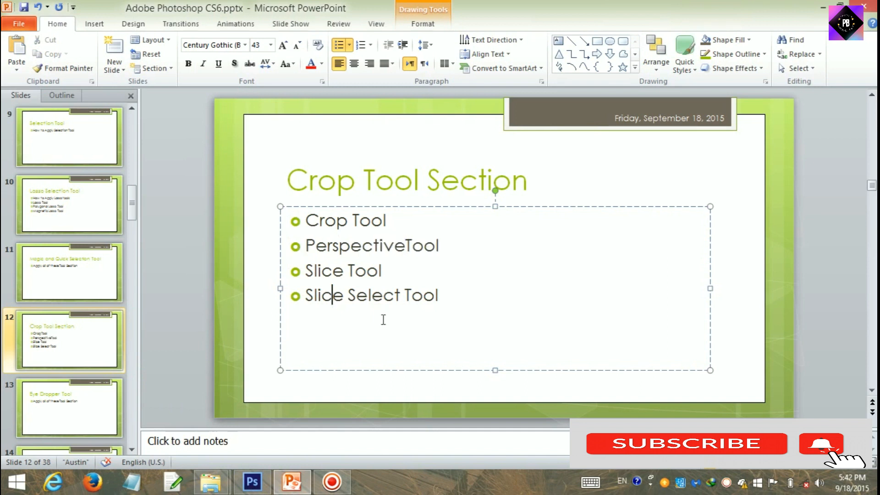
pyautogui.click(407, 245)
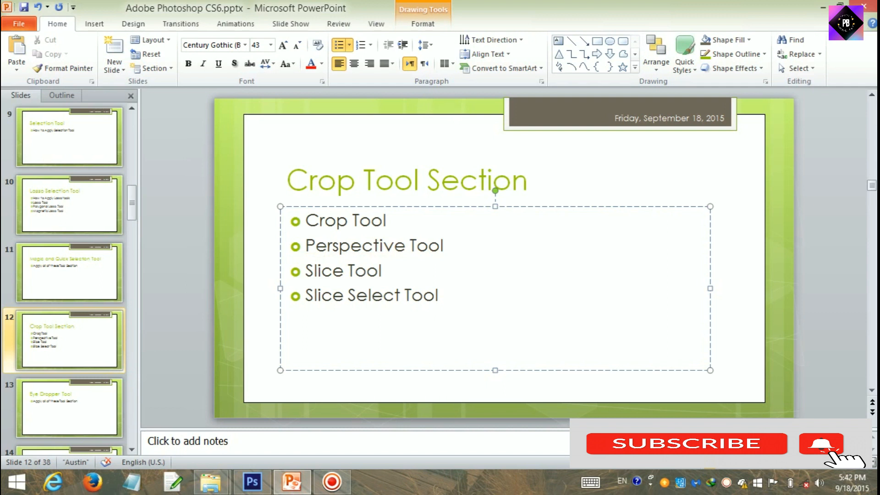